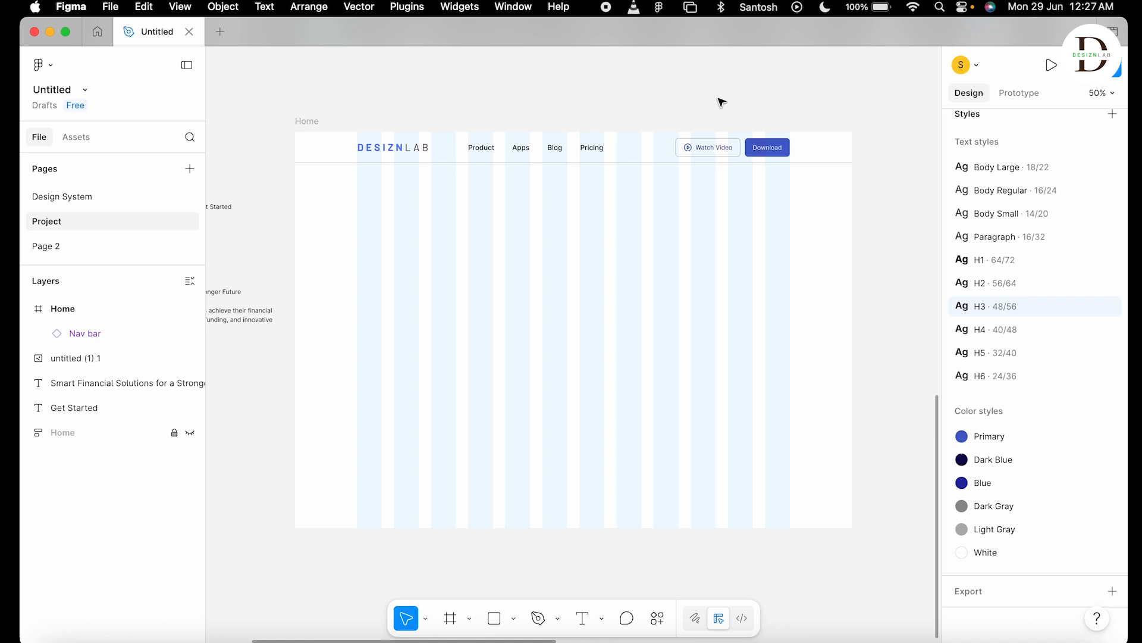
Place a copy of the loose hero text in the Home frame below the logo, keeping only "Smart Financial Solutions for a Stronger Future".
scroll(721, 102, "up", 15)
scroll(722, 102, "down", 3)
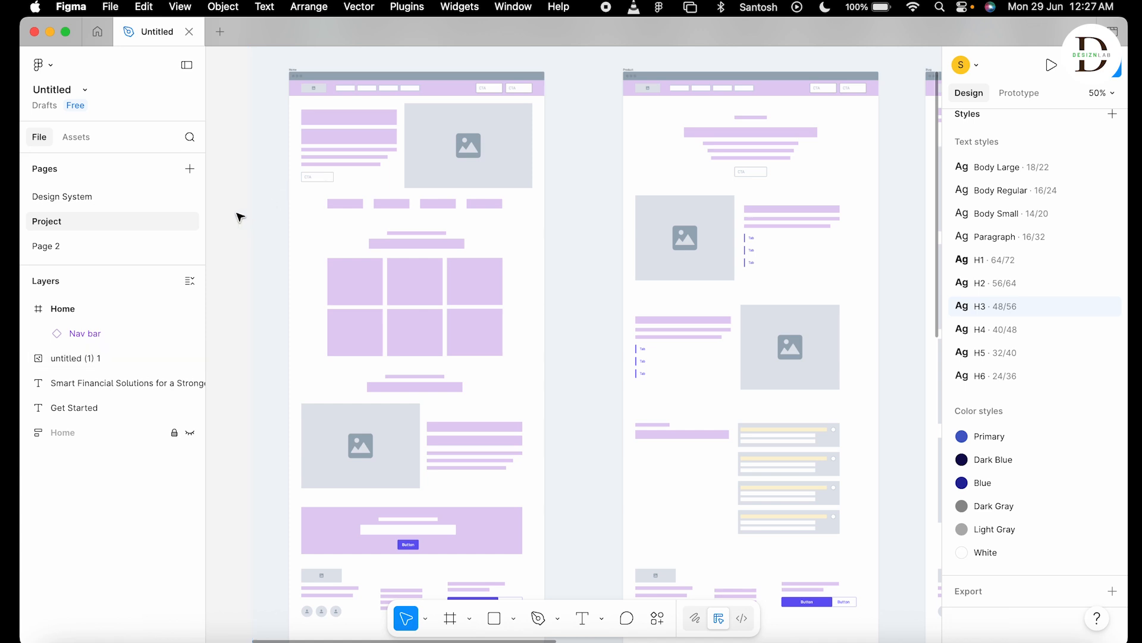
scroll(439, 243, "down", 15)
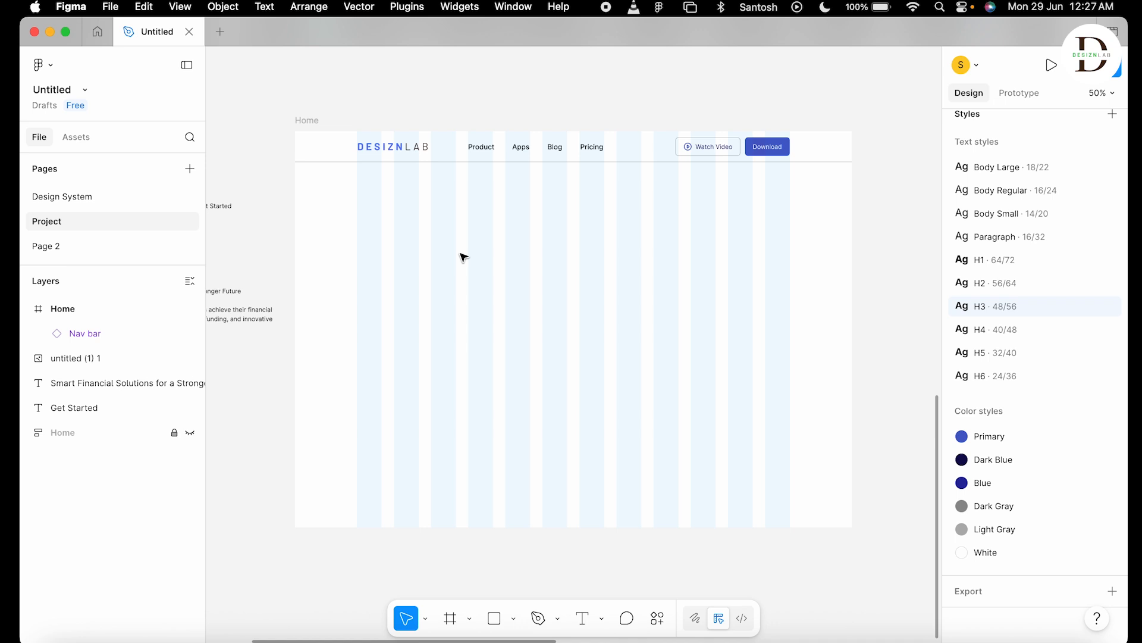
left_click_drag(423, 240, 533, 227)
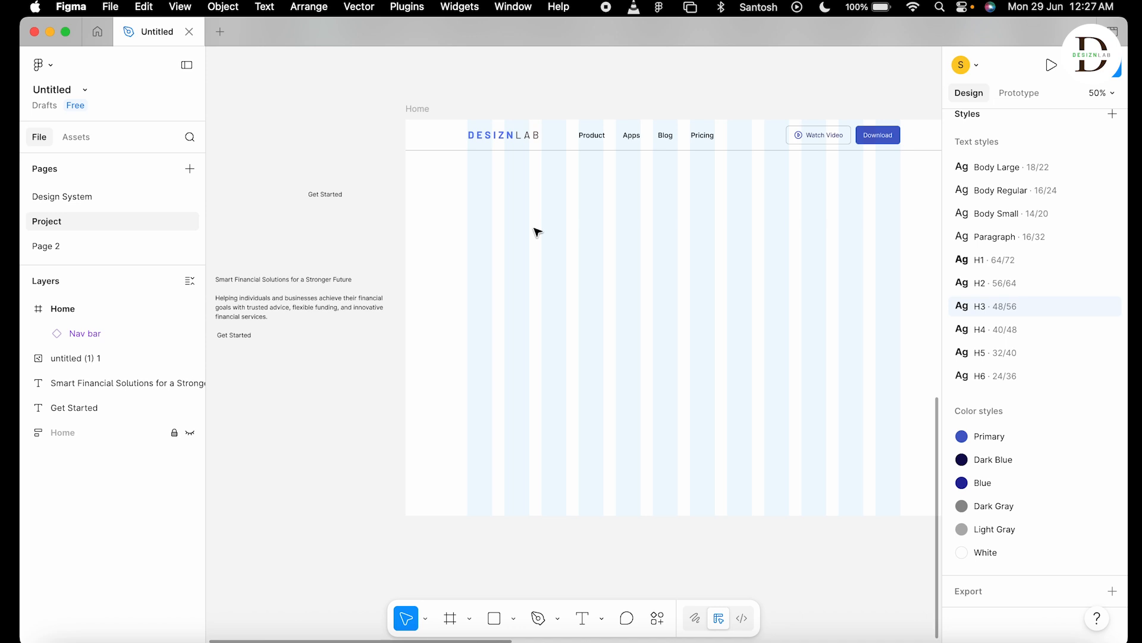
left_click(296, 295)
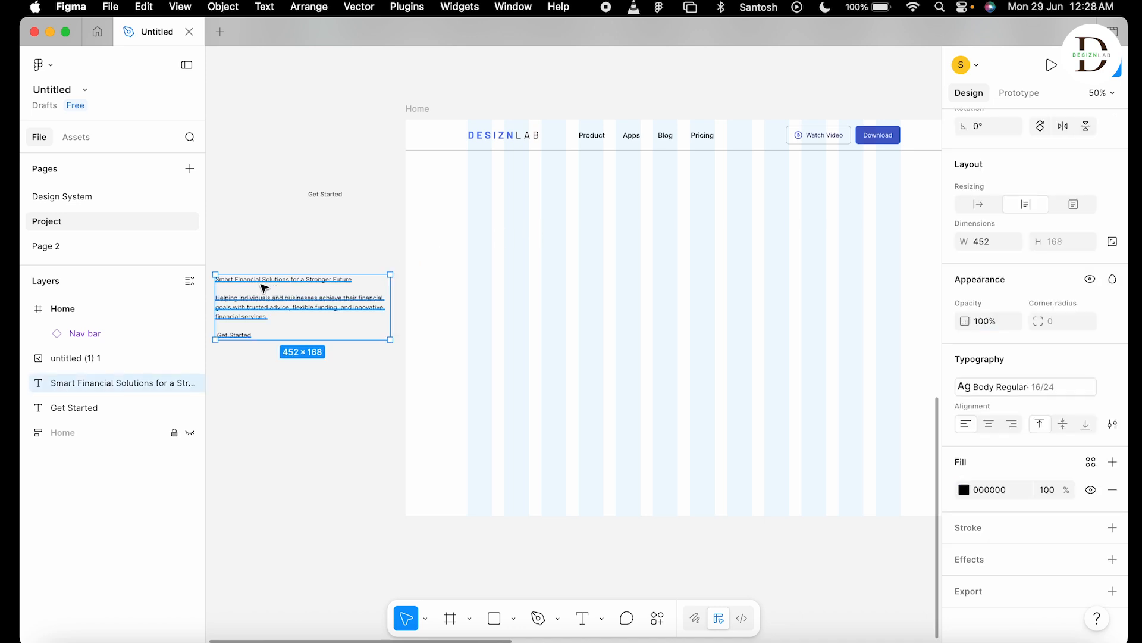
left_click_drag(264, 288, 467, 224)
double_click(536, 235)
key("BackSpace")
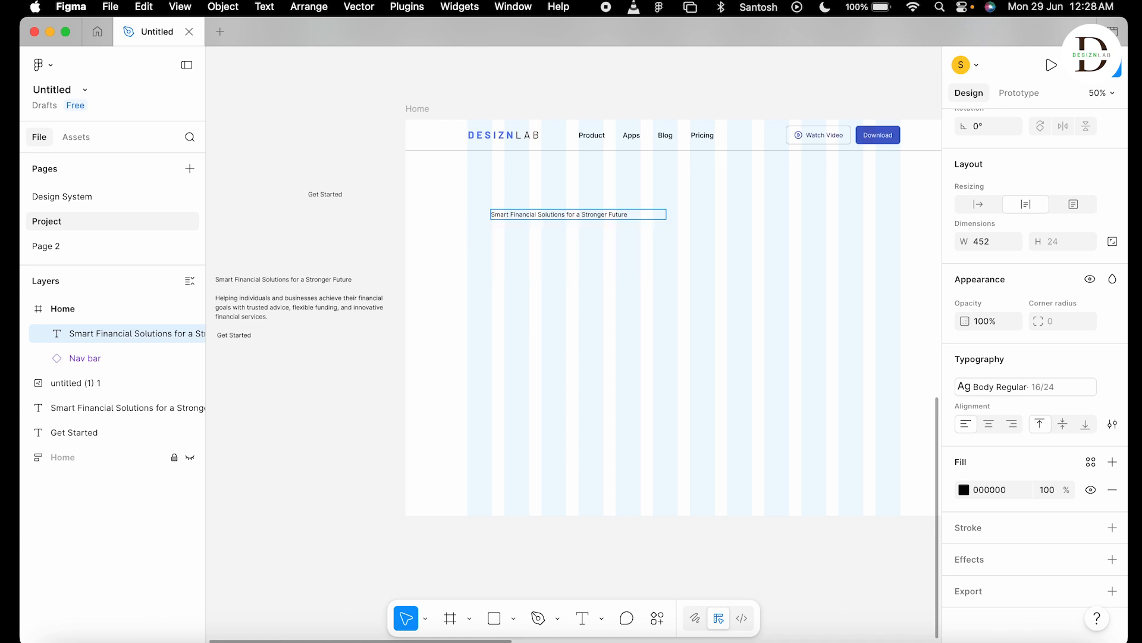
key("Escape")
left_click_drag(530, 218, 508, 211)
Place another copy of the hero text beneath the heading and trim it to the "Helping individuals and businesses" paragraph.
left_click_drag(261, 310, 450, 224)
double_click(513, 266)
left_click(478, 260)
key("BackSpace")
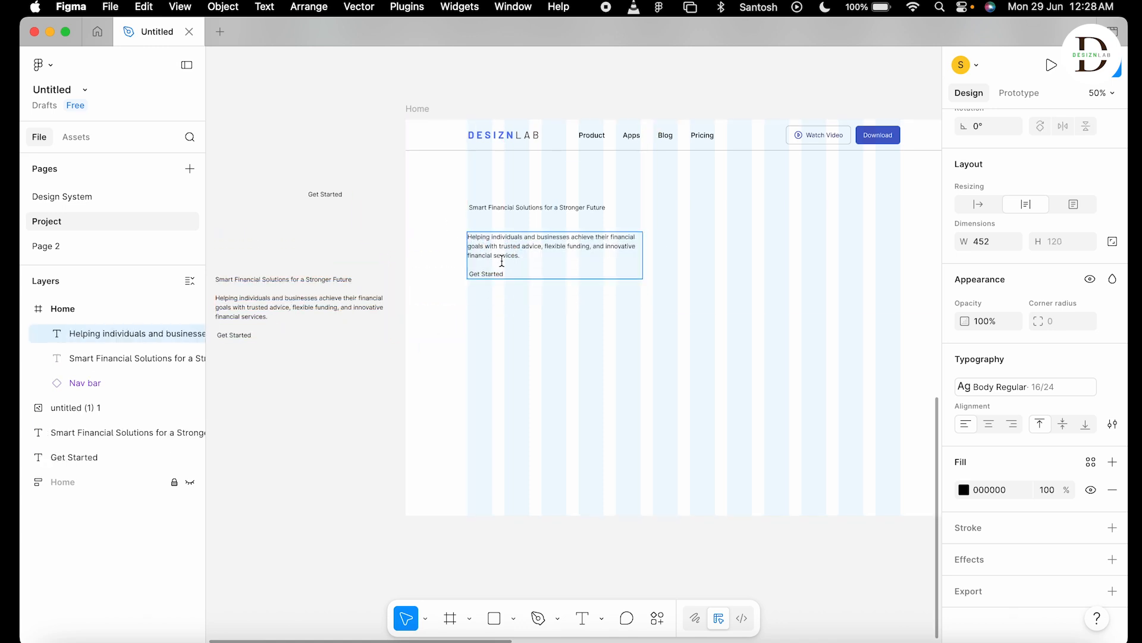
left_click_drag(515, 273, 446, 274)
key("BackSpace")
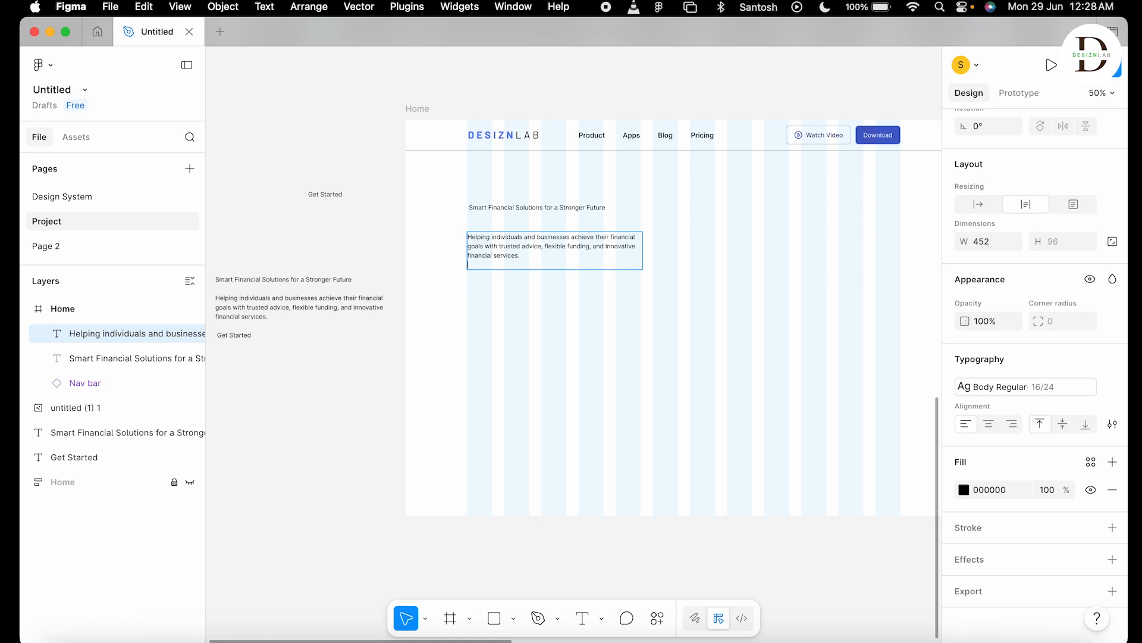
key("BackSpace")
key("Escape")
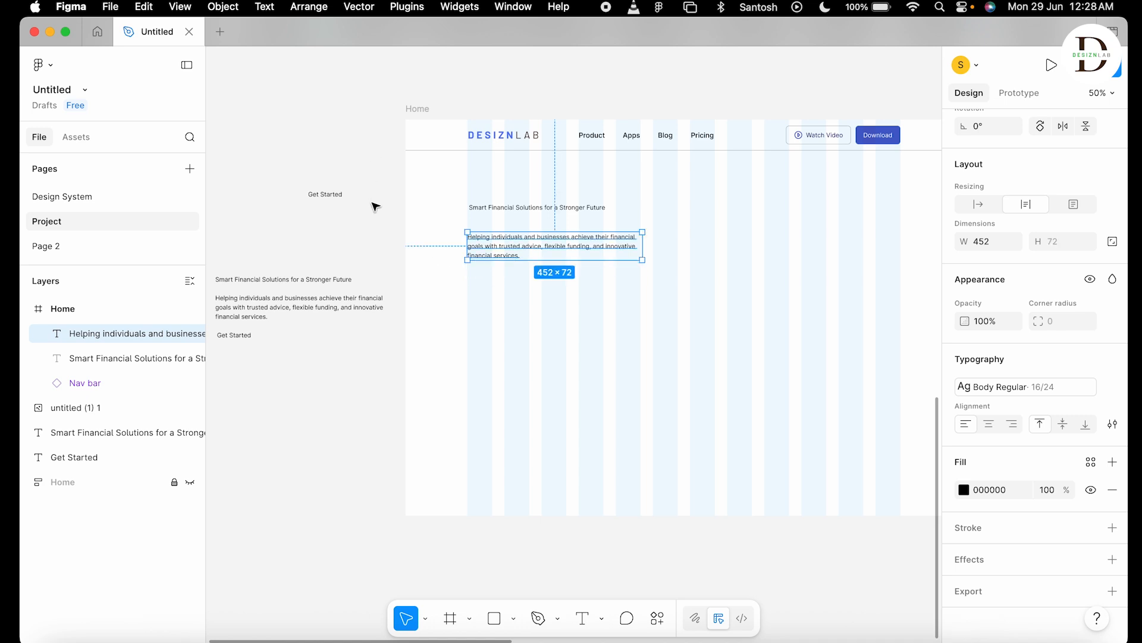
Duplicate the loose "Get Started" text and place the copy outside the Home frame, below the original.
left_click(324, 196)
left_click_drag(321, 196, 483, 298)
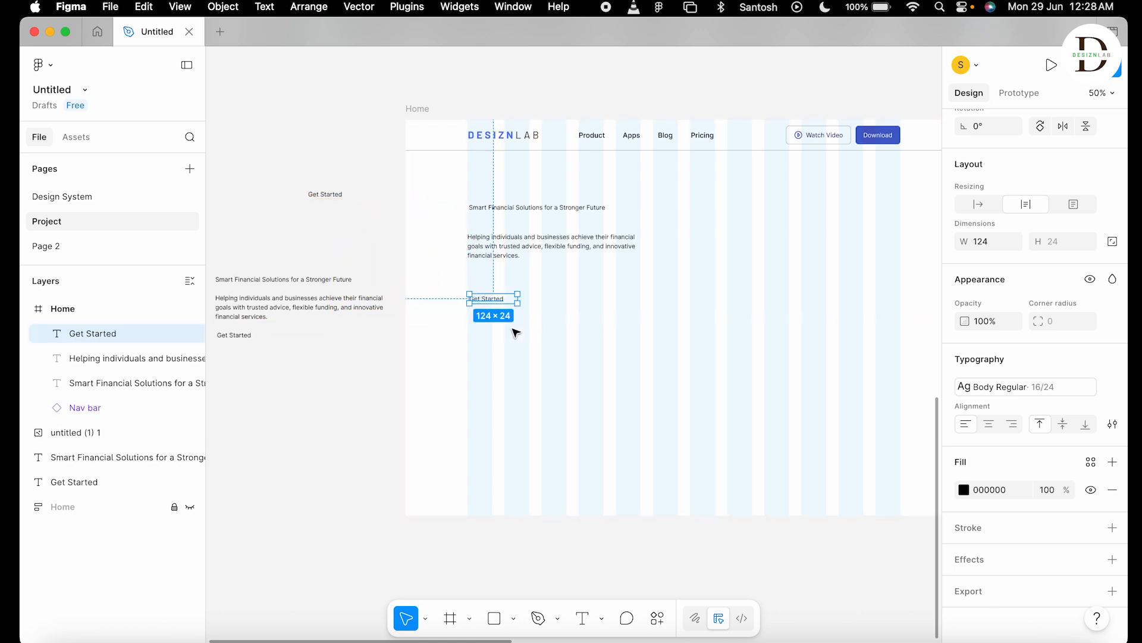
left_click(391, 263)
left_click(516, 301)
left_click_drag(498, 302, 325, 234)
left_click(609, 330)
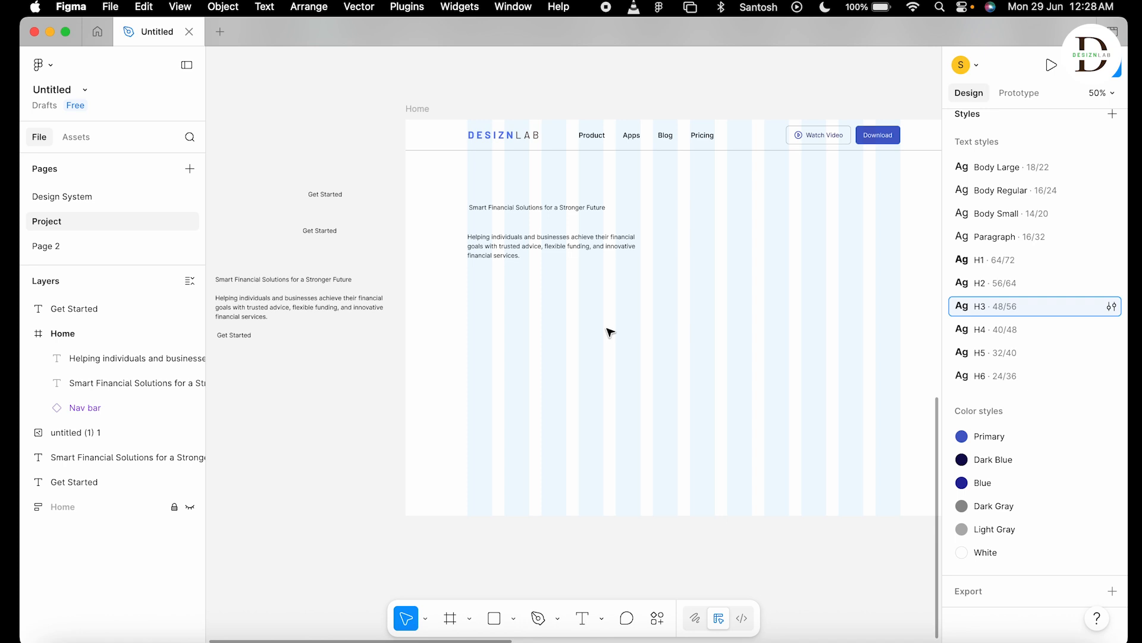
Apply the H1 64/72 text style to the heading and widen its text box to about 504.
key("shift+0")
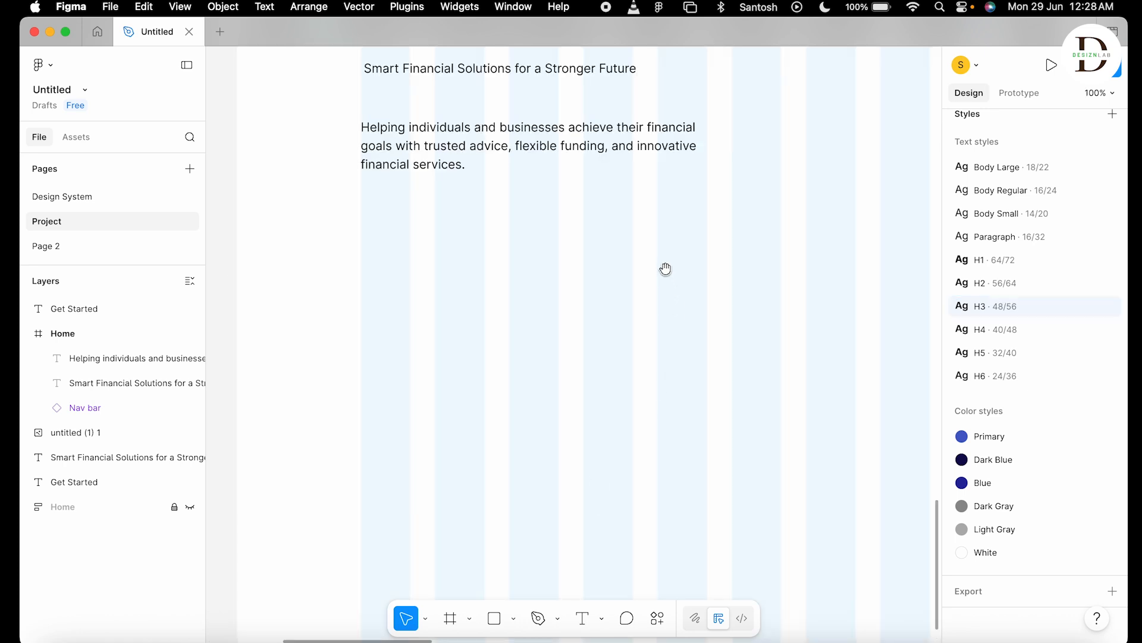
left_click_drag(665, 270, 620, 498)
left_click(423, 298)
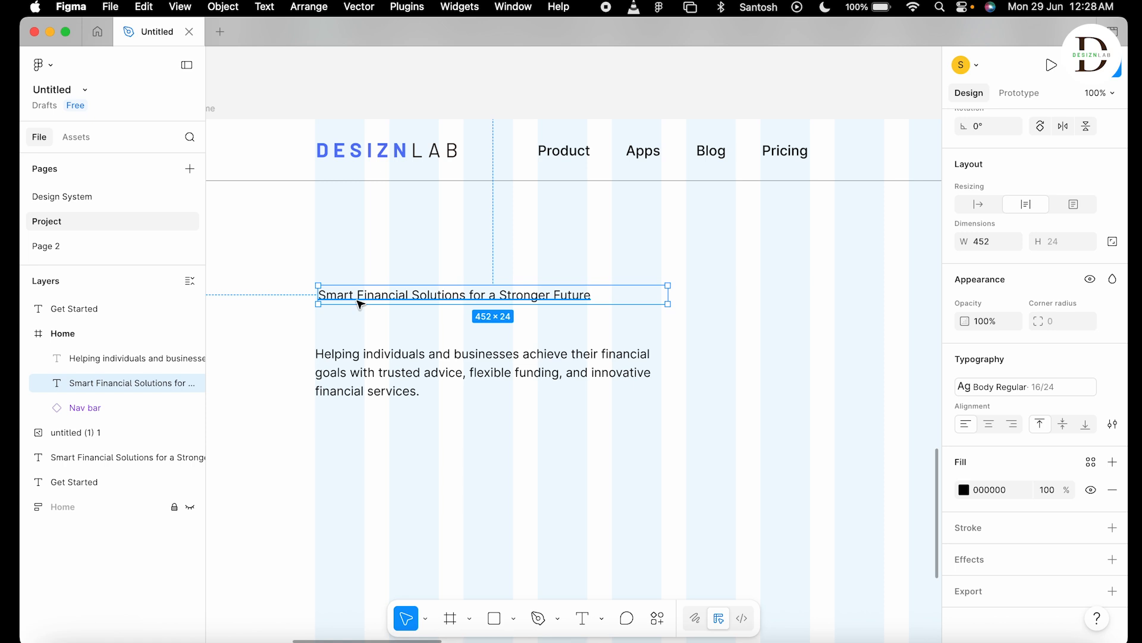
left_click(1074, 393)
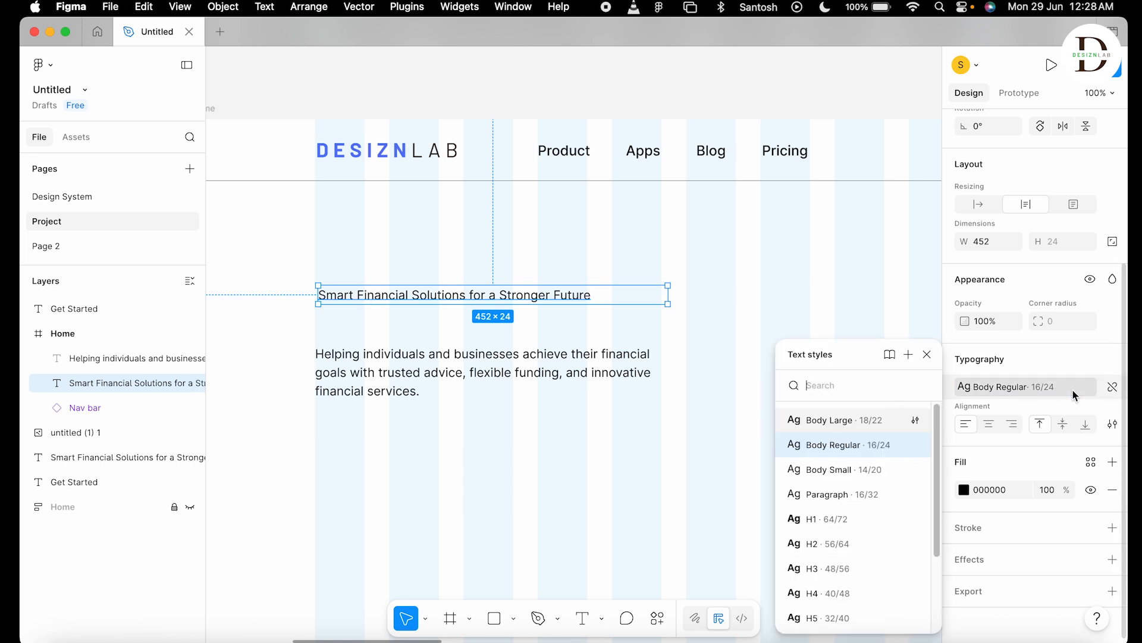
left_click(862, 520)
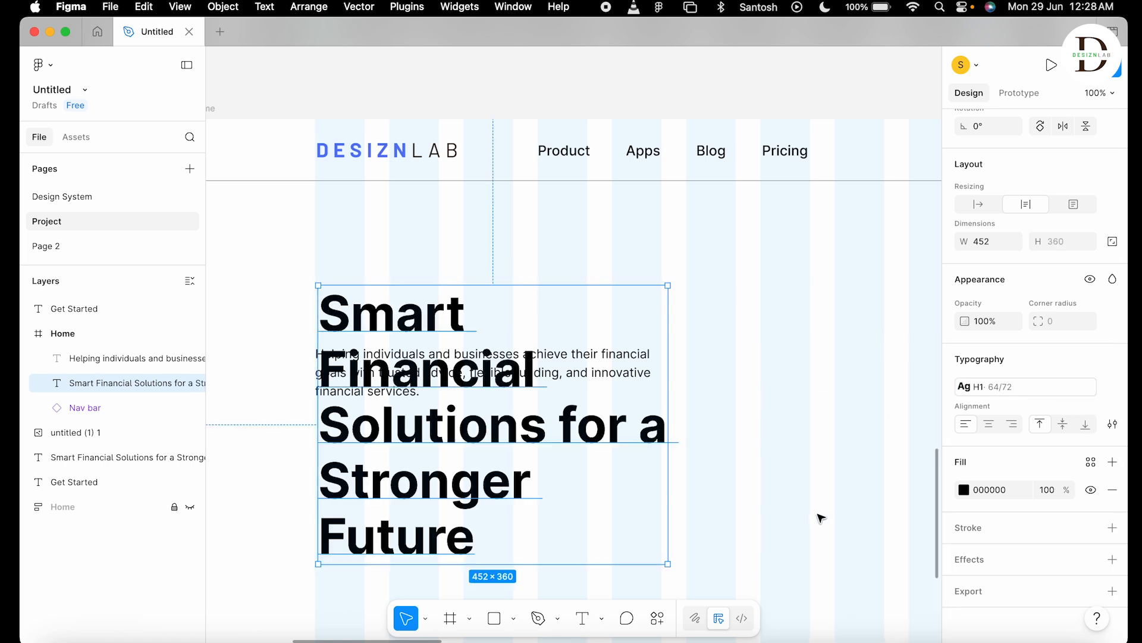
left_click_drag(667, 420, 708, 392)
Align the heading with the first grid column below the nav bar and place the paragraph beneath it in the same column.
left_click_drag(542, 295, 718, 179)
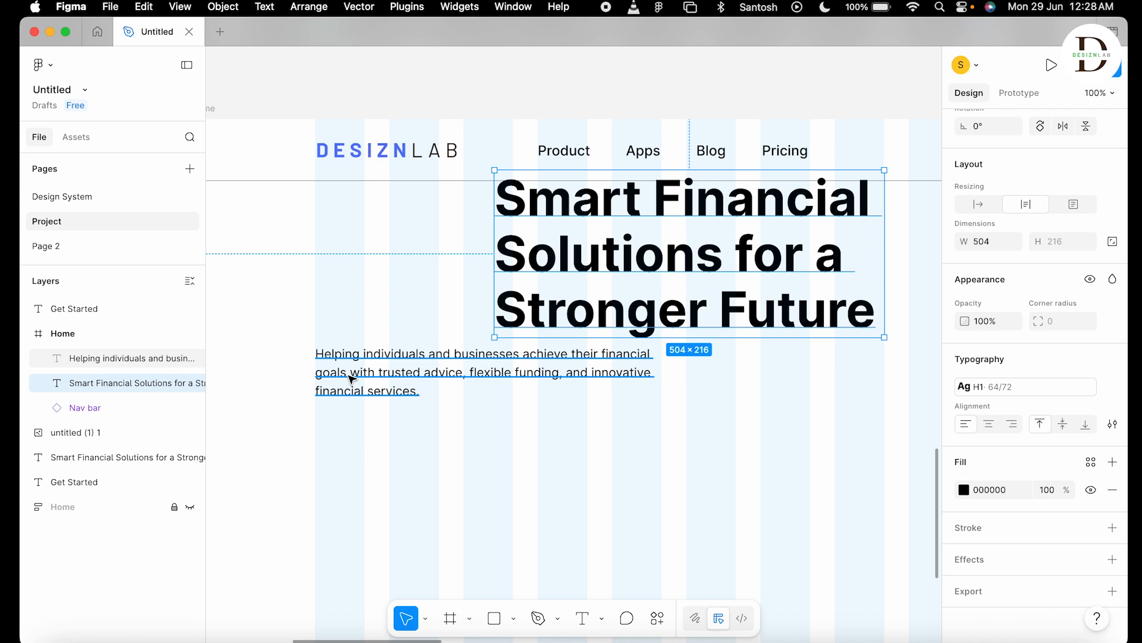
left_click(405, 365)
left_click_drag(405, 365, 423, 542)
left_click_drag(557, 294, 383, 355)
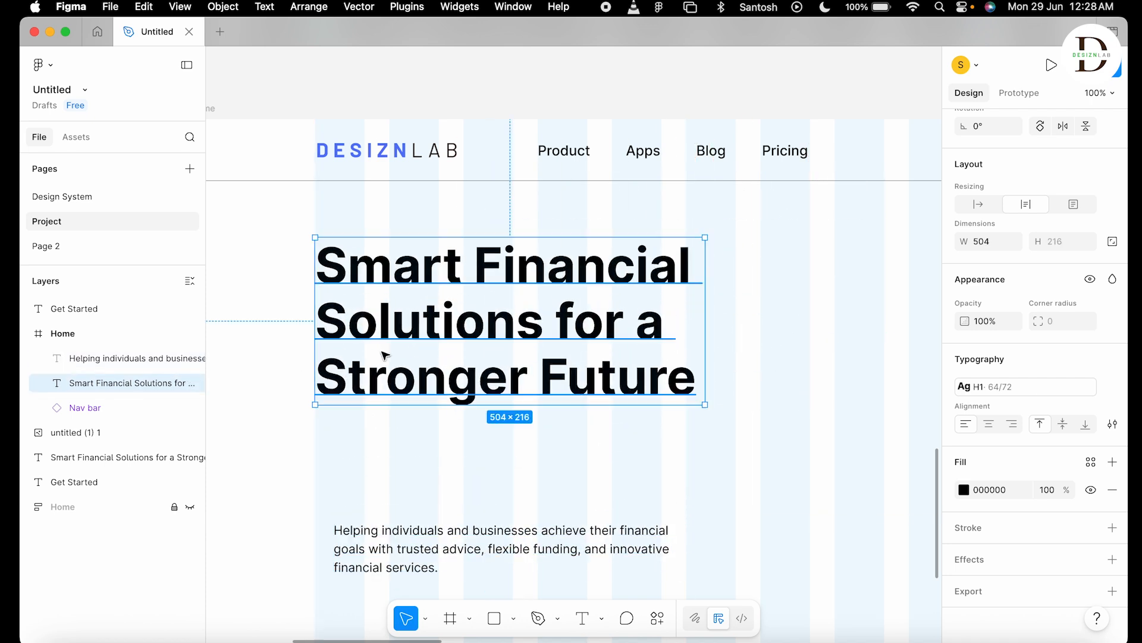
scroll(413, 471, "down", 5)
left_click(394, 376)
left_click_drag(394, 376, 377, 318)
Widen the heading's text box to 544 so it ends on a grid column edge.
left_click(516, 181)
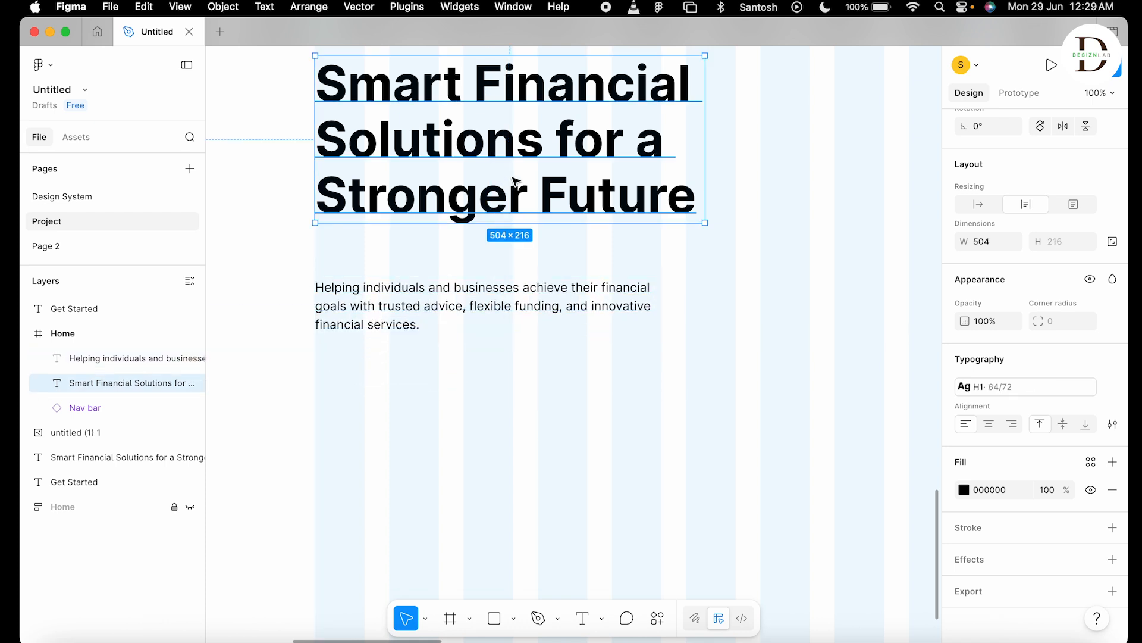
scroll(515, 181, "up", 5)
key("minus")
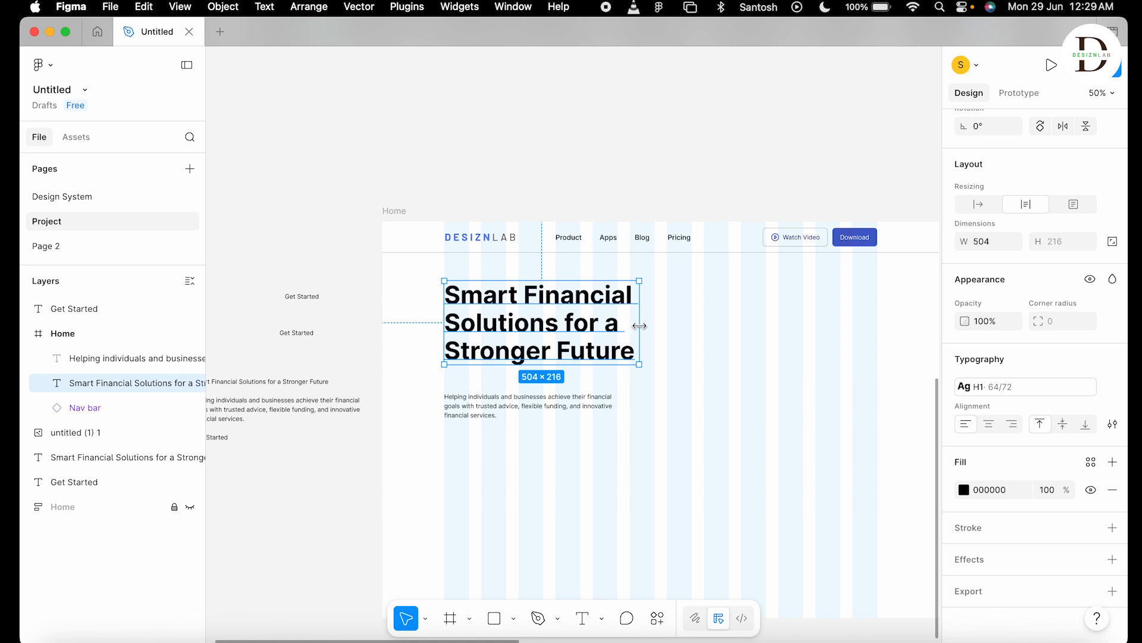
left_click_drag(639, 327, 654, 325)
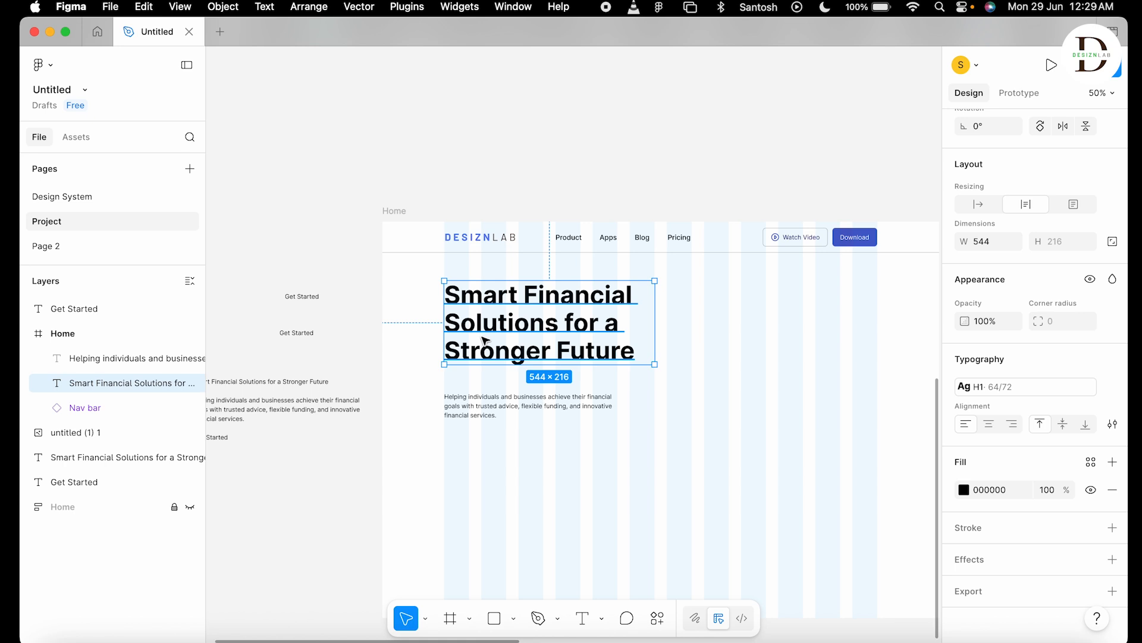
Apply the Body Large 18/22 style to the paragraph and fit its box closer under the heading, about 501 wide.
left_click(540, 416)
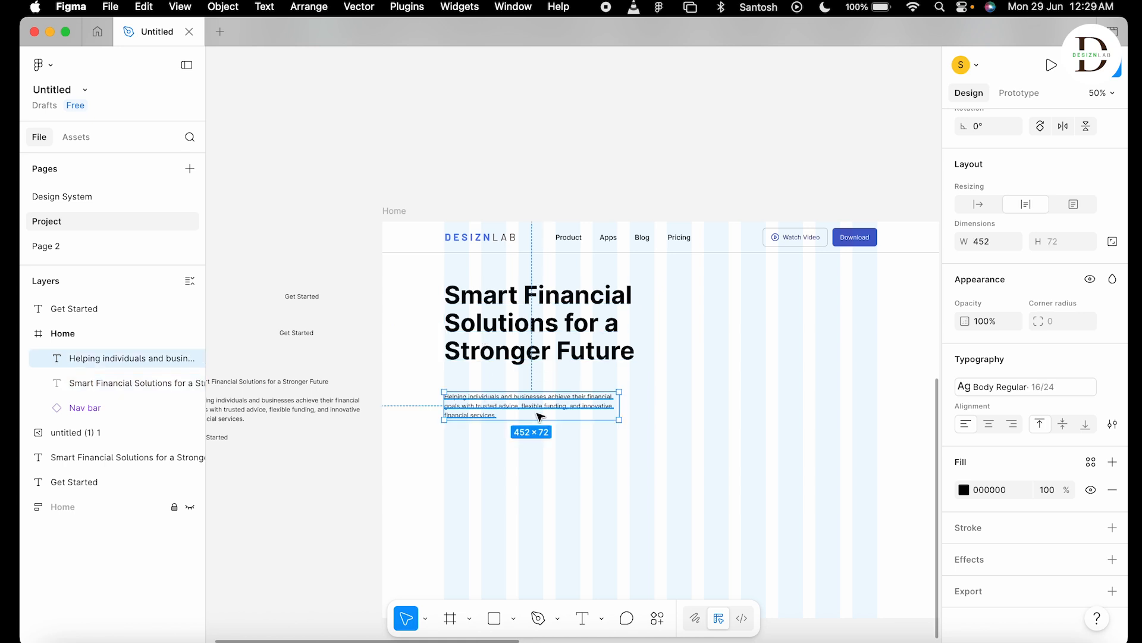
key("shift+0")
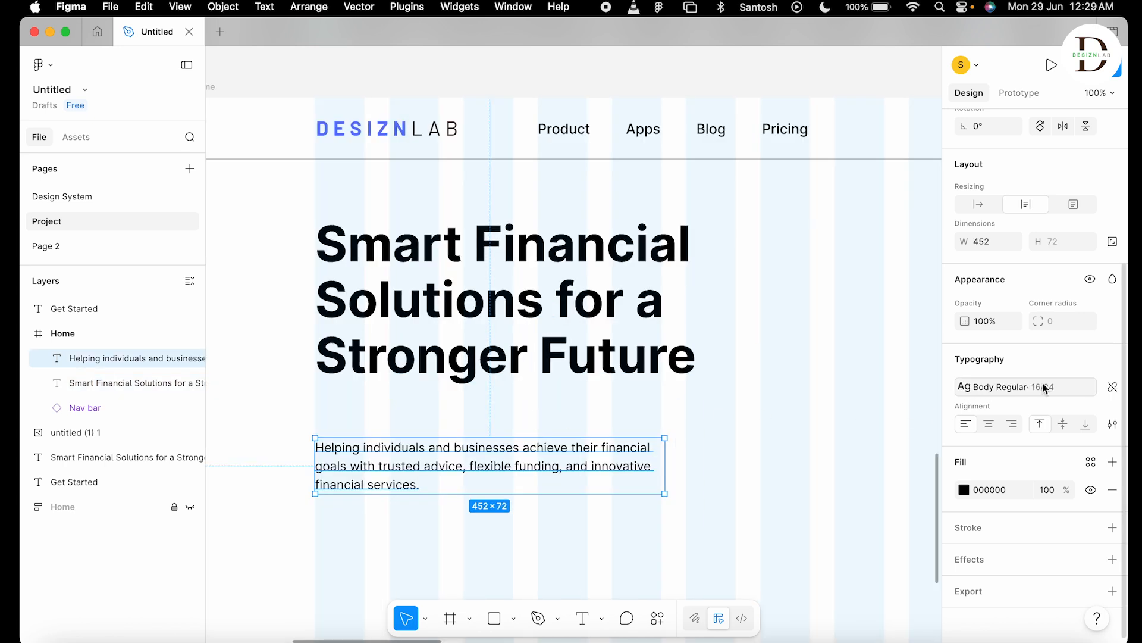
left_click(1069, 388)
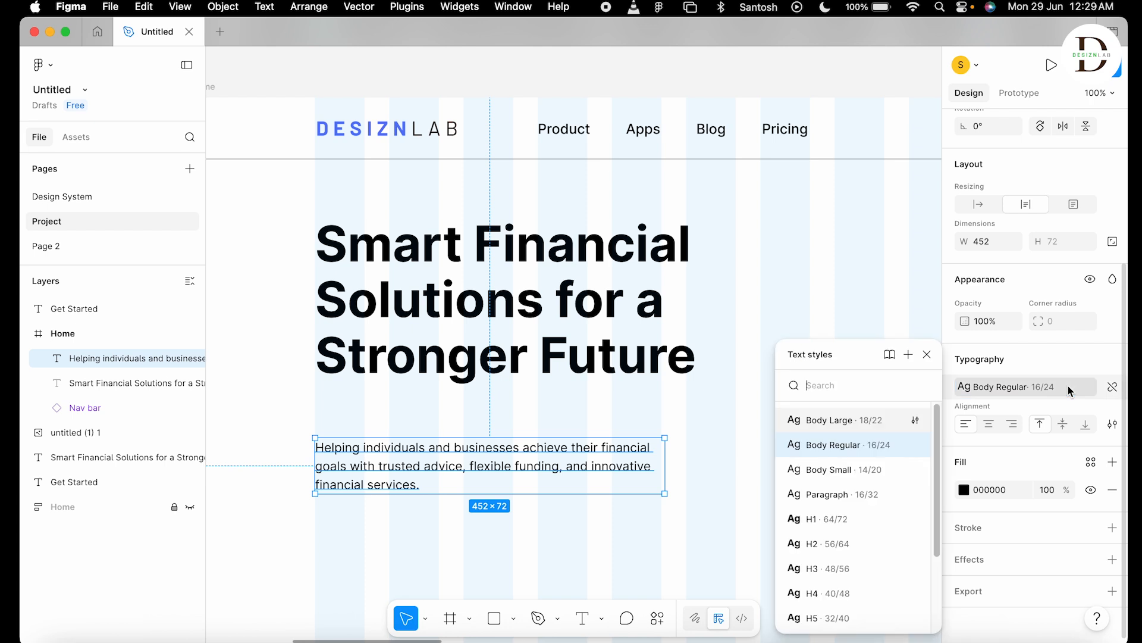
left_click(829, 420)
left_click_drag(535, 455, 532, 429)
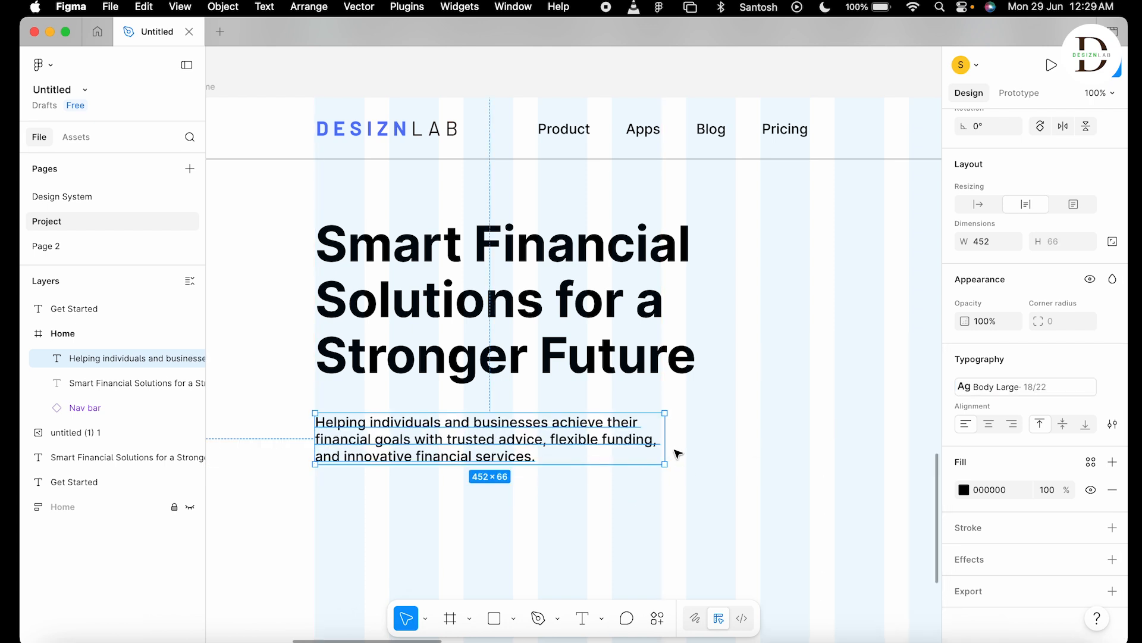
left_click_drag(669, 437, 705, 437)
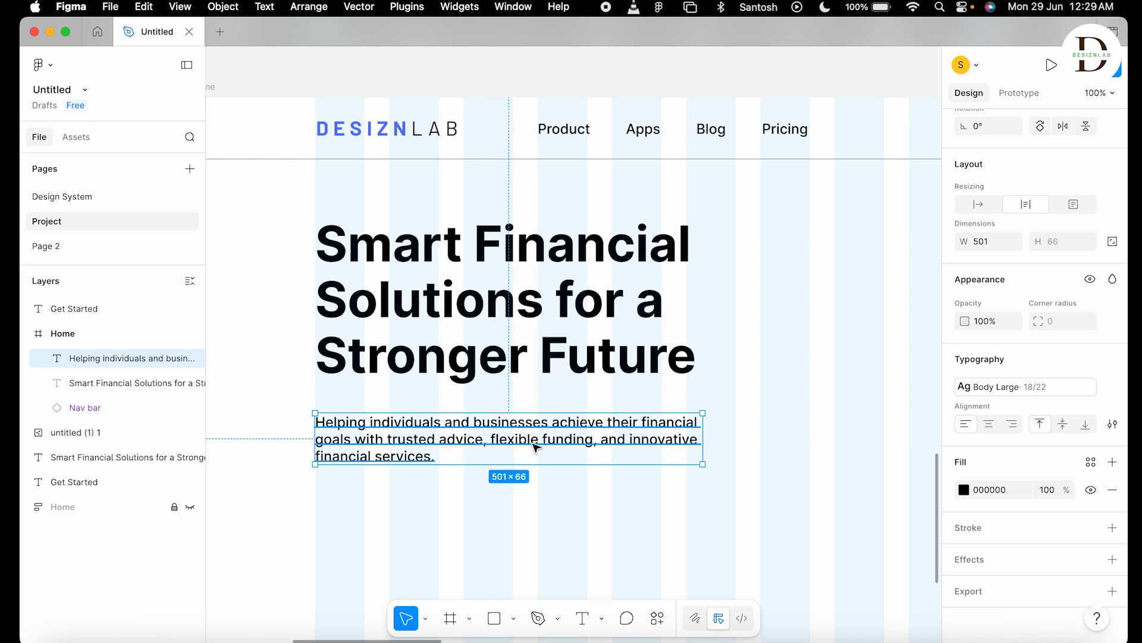
Set the fill opacity of the paragraph under the heading to 50%.
left_click(581, 534)
left_click(556, 434)
left_click(693, 524)
left_click(676, 462)
left_click(1047, 491)
type("50")
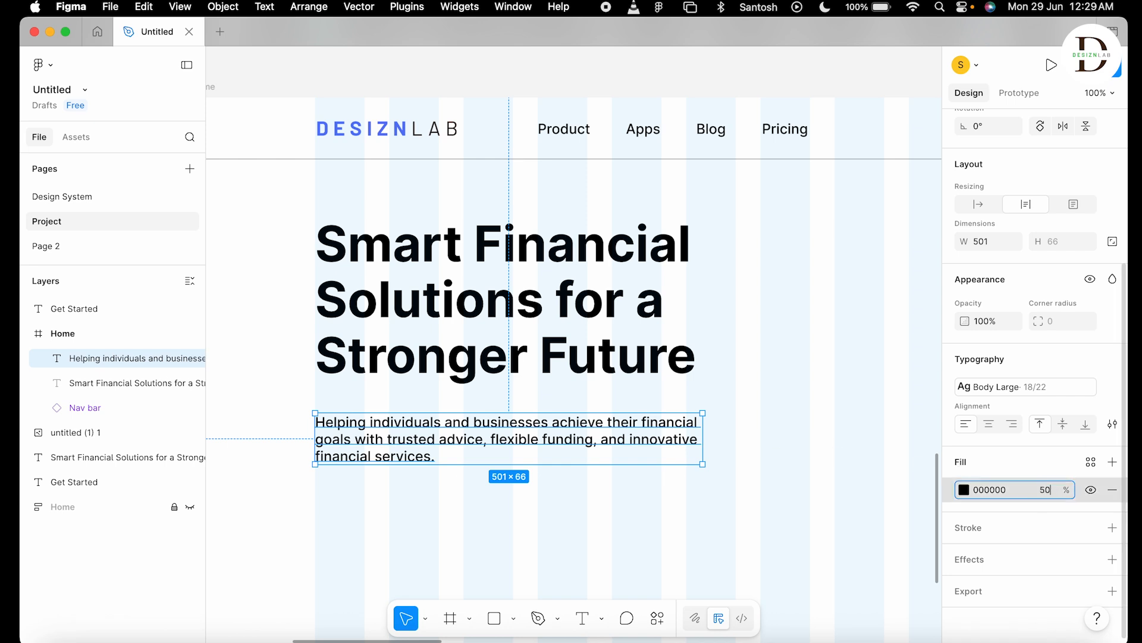
key("Return")
left_click(753, 519)
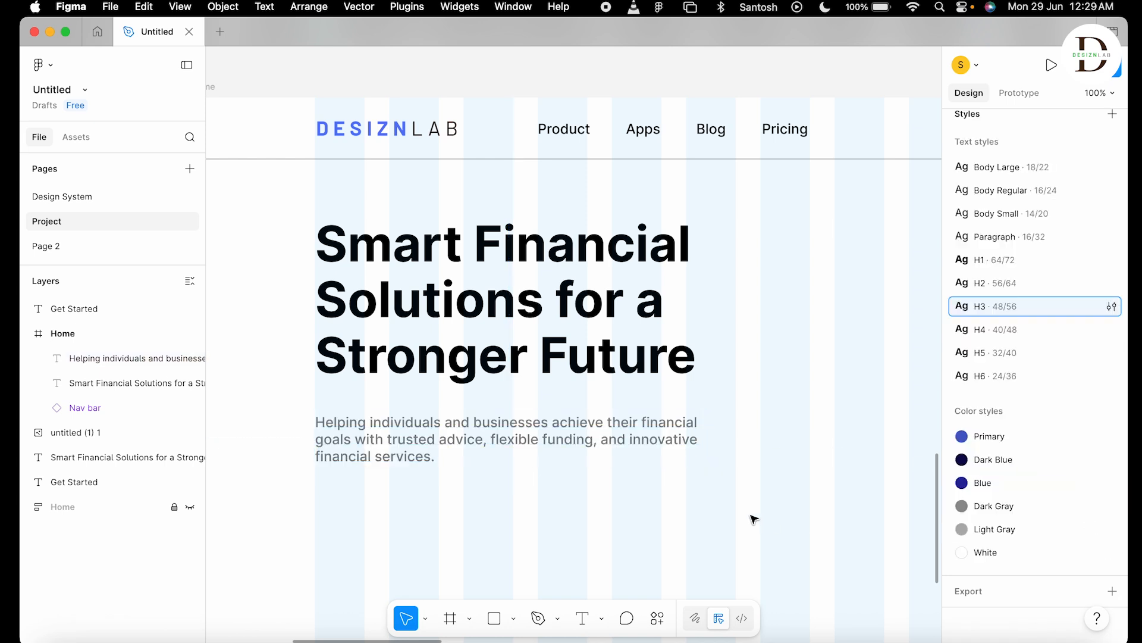
Check the wireframe's hero layout and insert the CTA button component under the paragraph, aligned with the first grid column.
key("minus")
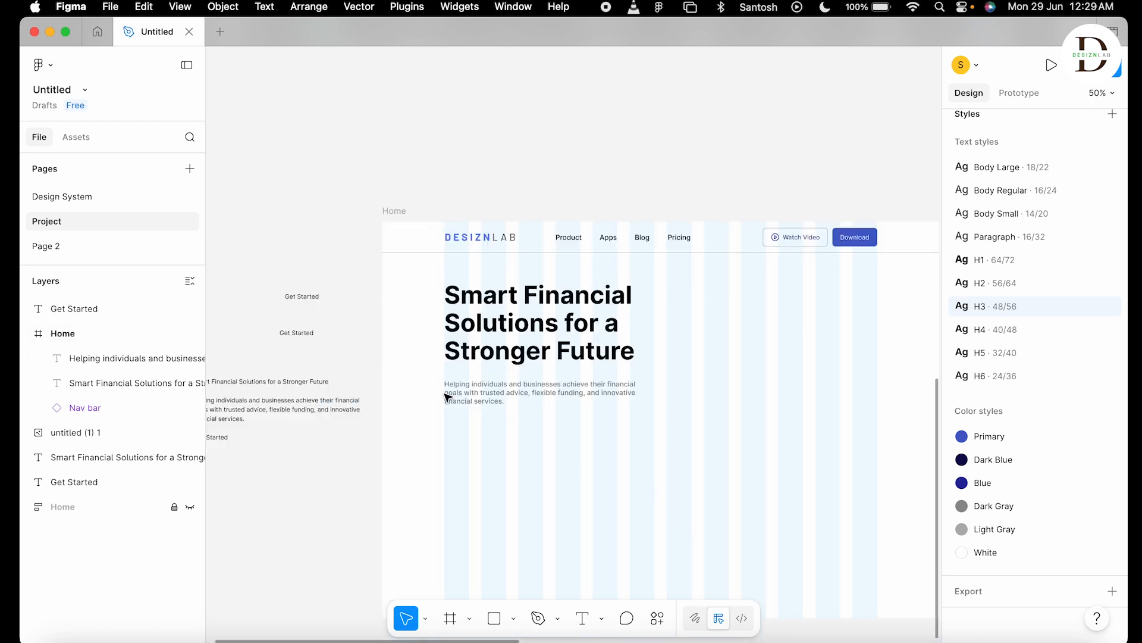
scroll(490, 214, "up", 15)
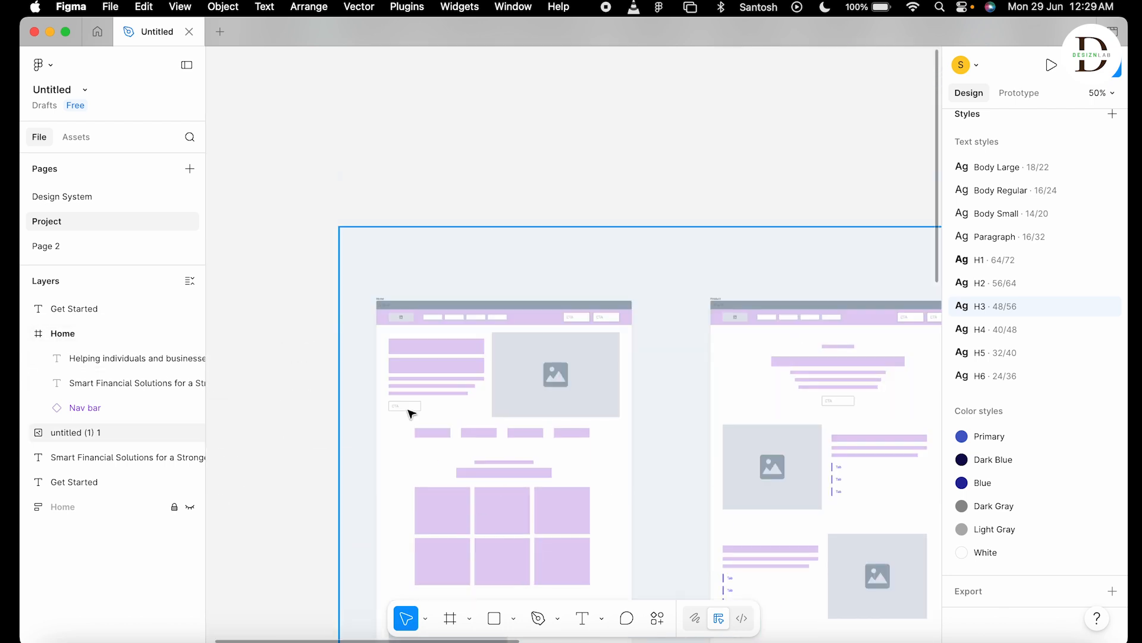
scroll(412, 413, "down", 15)
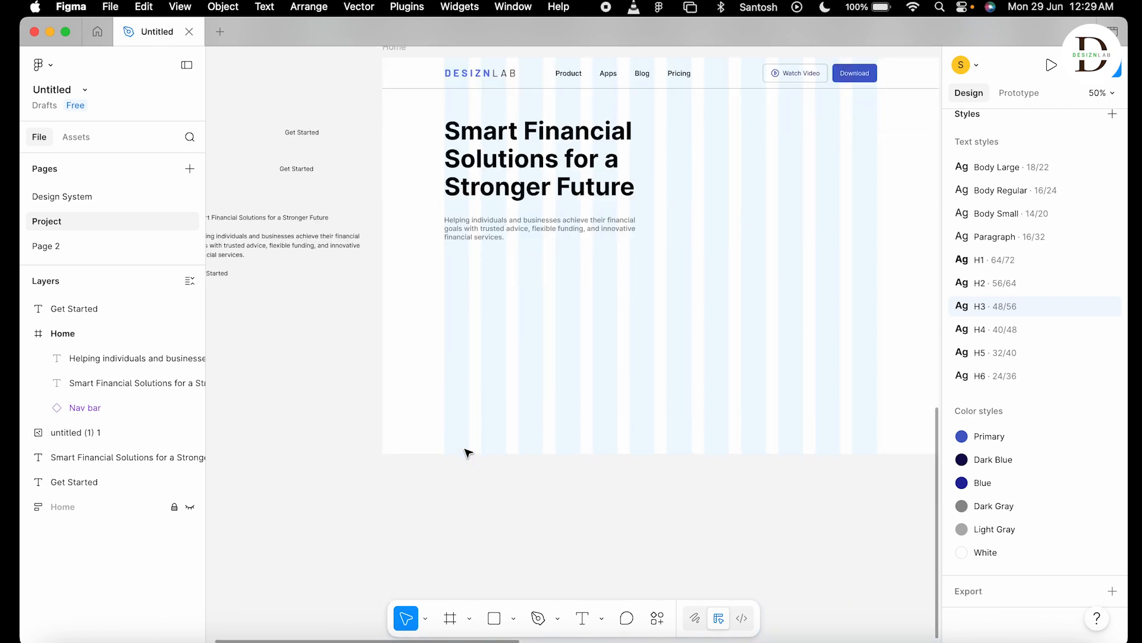
scroll(467, 452, "down", 5)
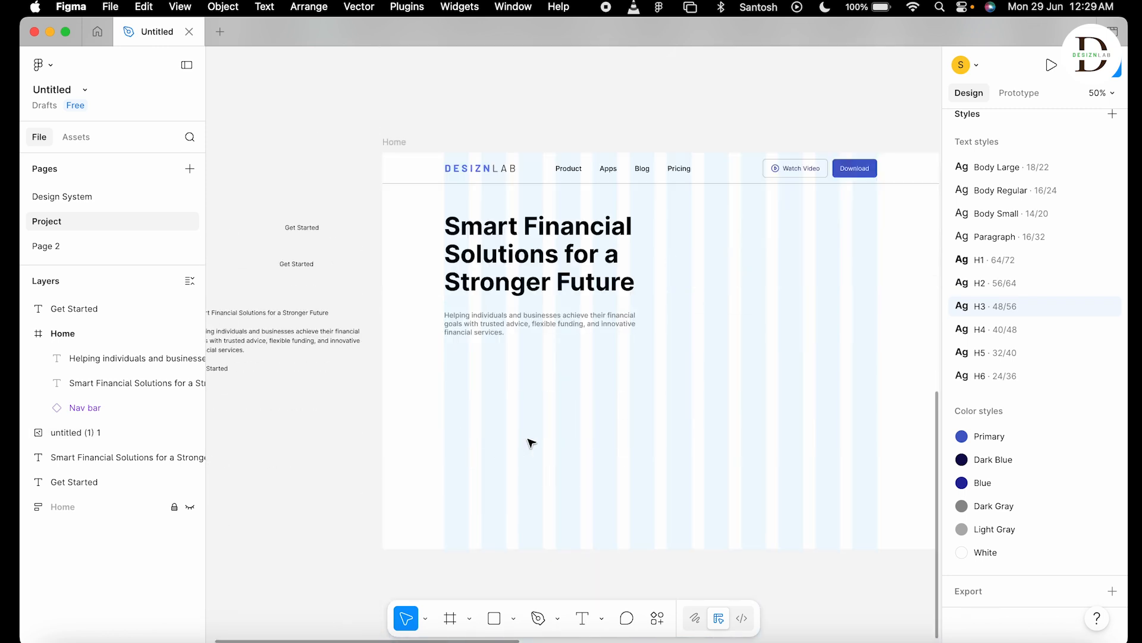
left_click(68, 137)
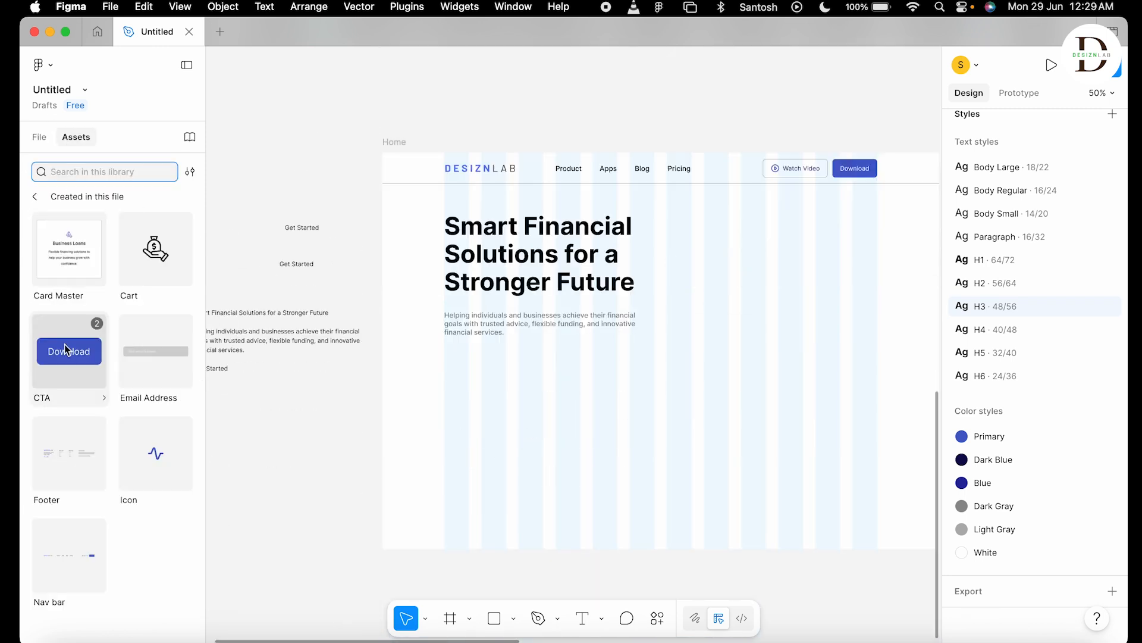
left_click_drag(68, 355, 477, 373)
left_click(47, 138)
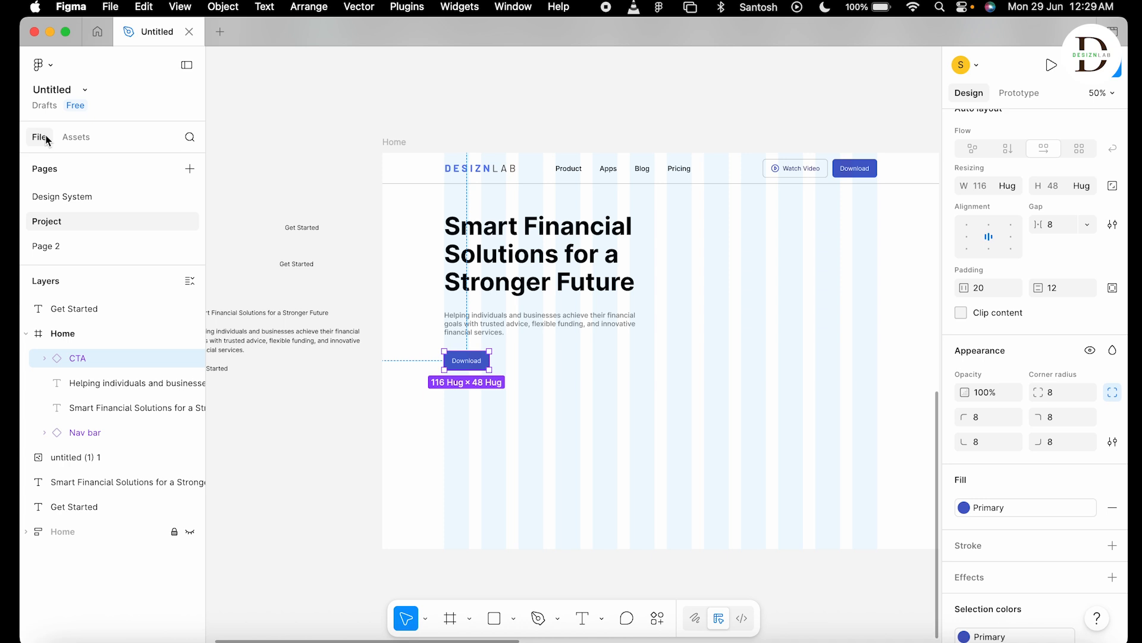
left_click(711, 518)
Copy the wording of the loose Get Started text beside the Home frame.
key("super+equal")
key("super+equal")
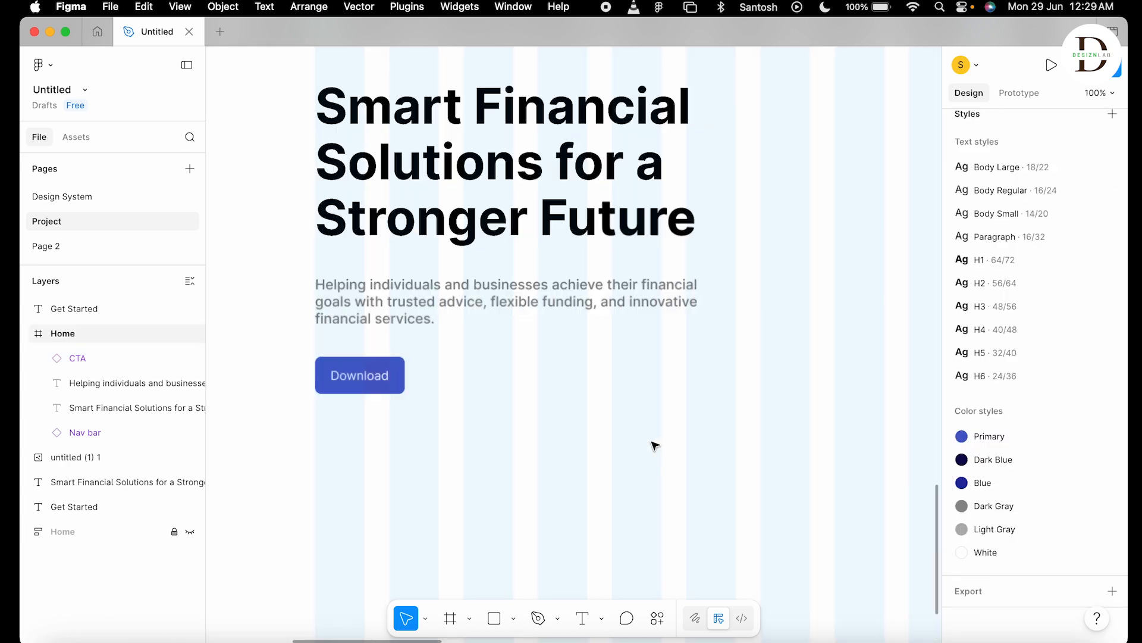
left_click_drag(467, 447, 832, 448)
left_click_drag(223, 410, 425, 437)
left_click_drag(364, 387, 559, 405)
left_click_drag(527, 364, 529, 458)
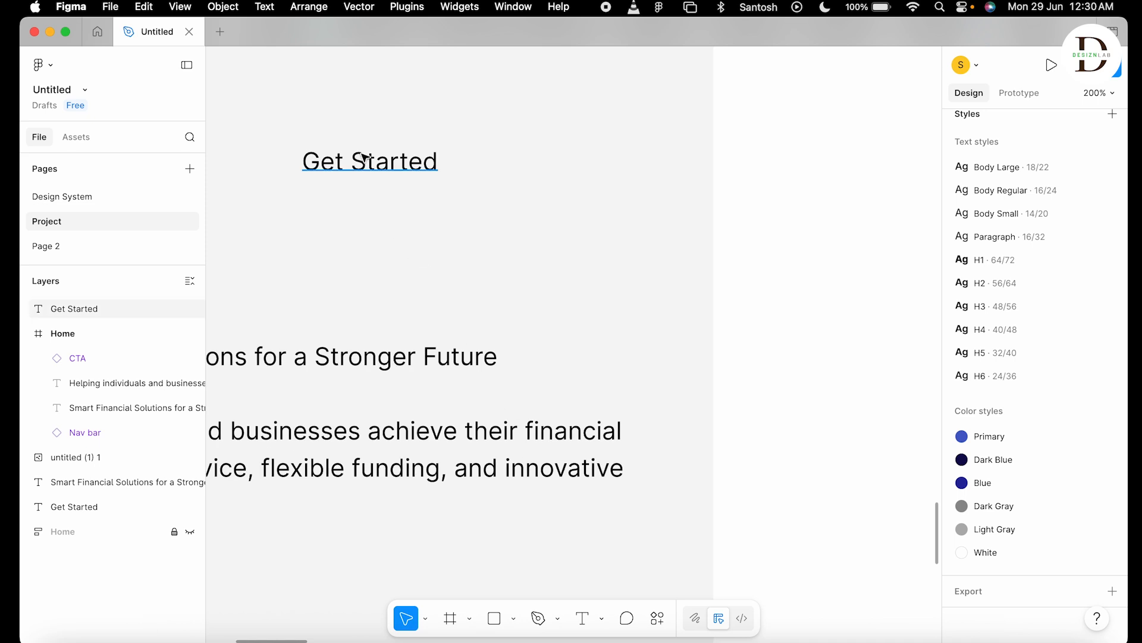
double_click(362, 153)
key("super+c")
left_click(702, 437)
Replace the hero CTA button's label with the copied Get Started wording.
left_click_drag(796, 484, 54, 377)
left_click_drag(366, 423, 570, 414)
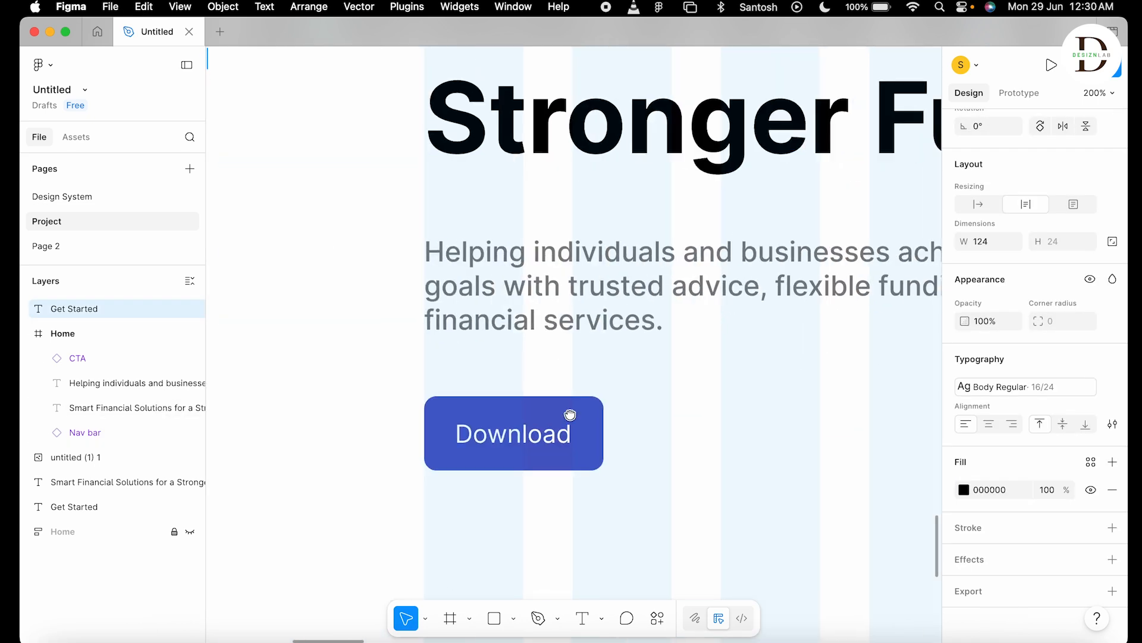
double_click(513, 436)
left_click(438, 448)
left_click(489, 443)
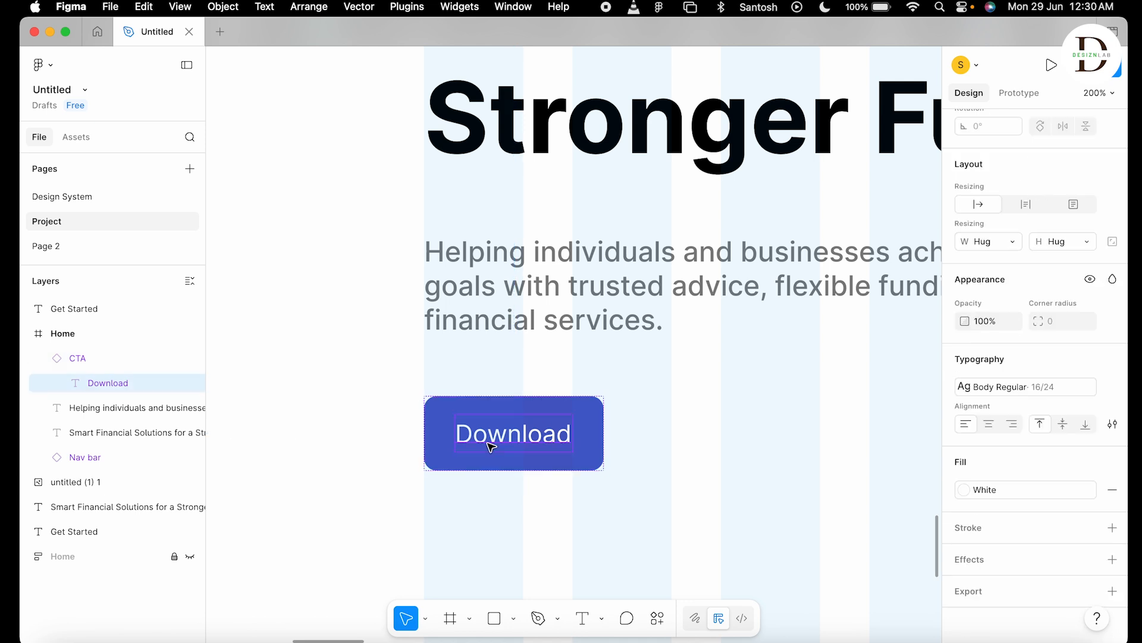
double_click(492, 429)
key("super+v")
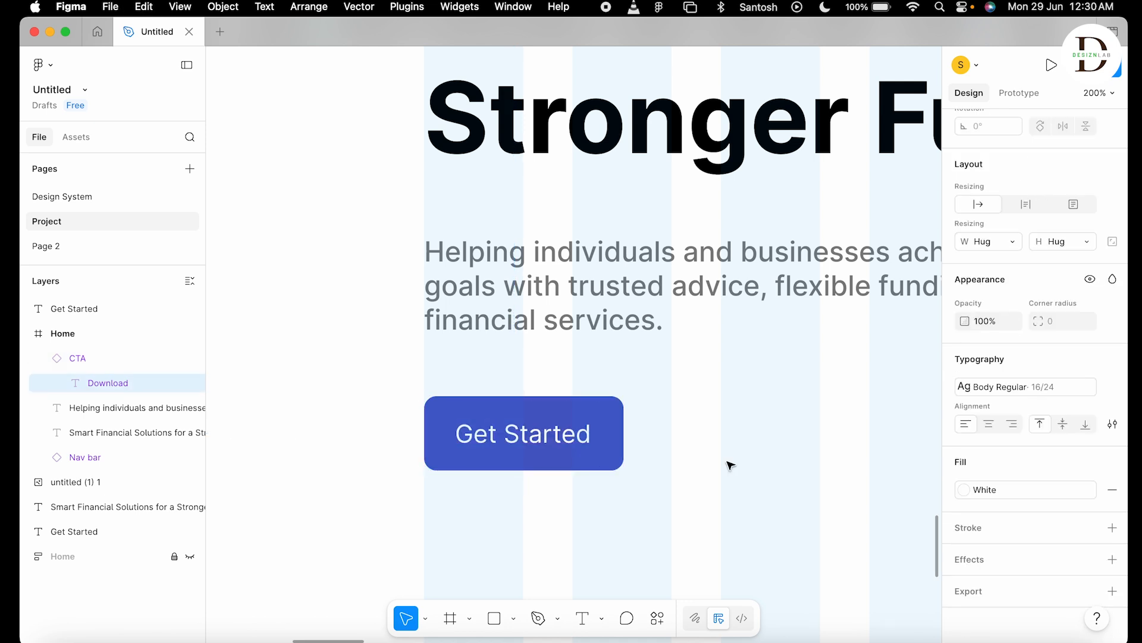
key("Escape")
key("Escape")
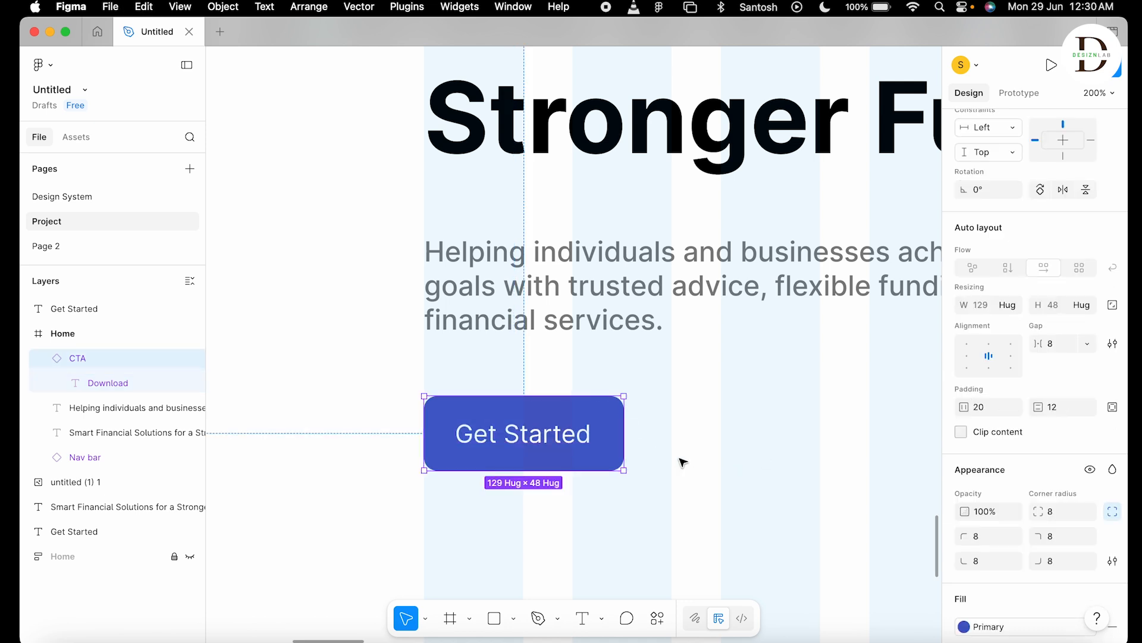
left_click(671, 460)
left_click(620, 411)
left_click(716, 457)
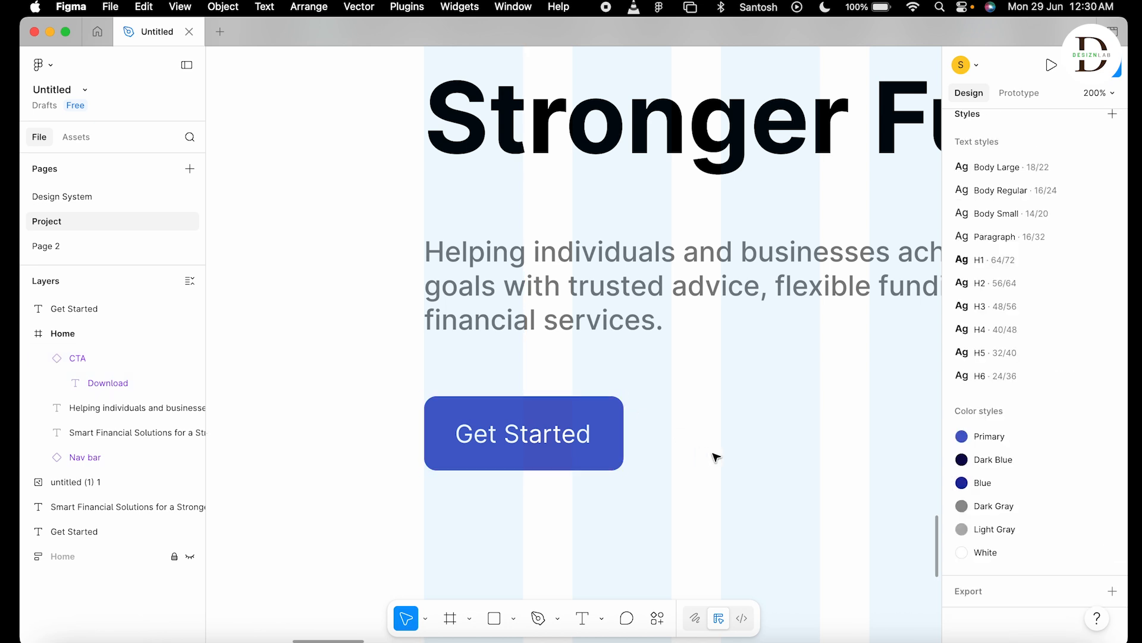
Wrap the hero heading and the paragraph below it in a vertical auto layout.
key("shift+0")
key("minus")
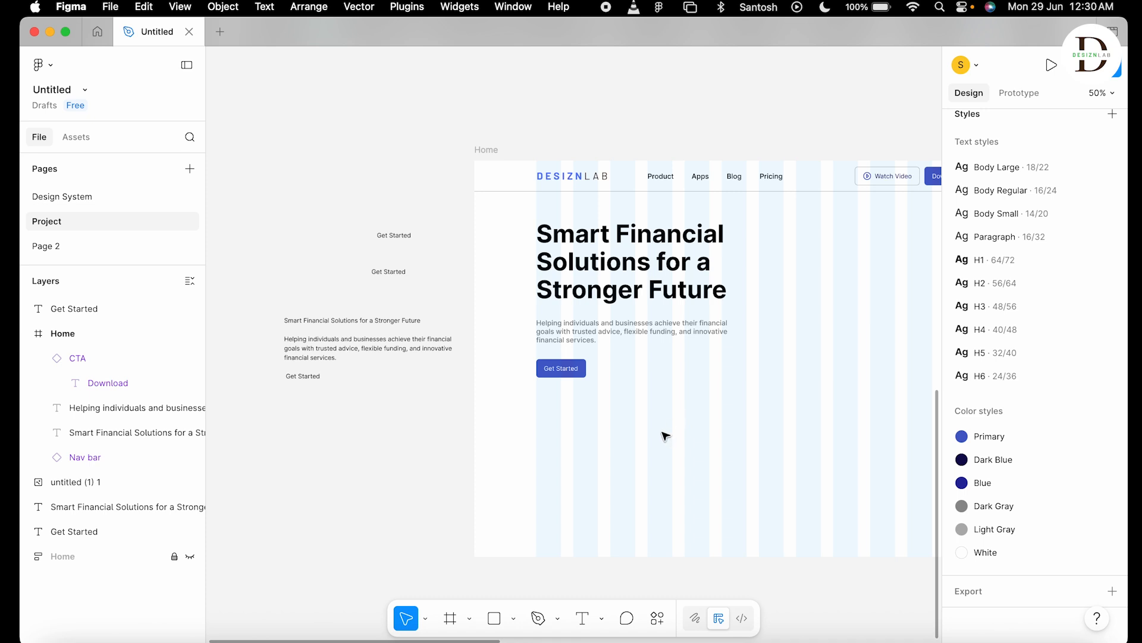
left_click(613, 260)
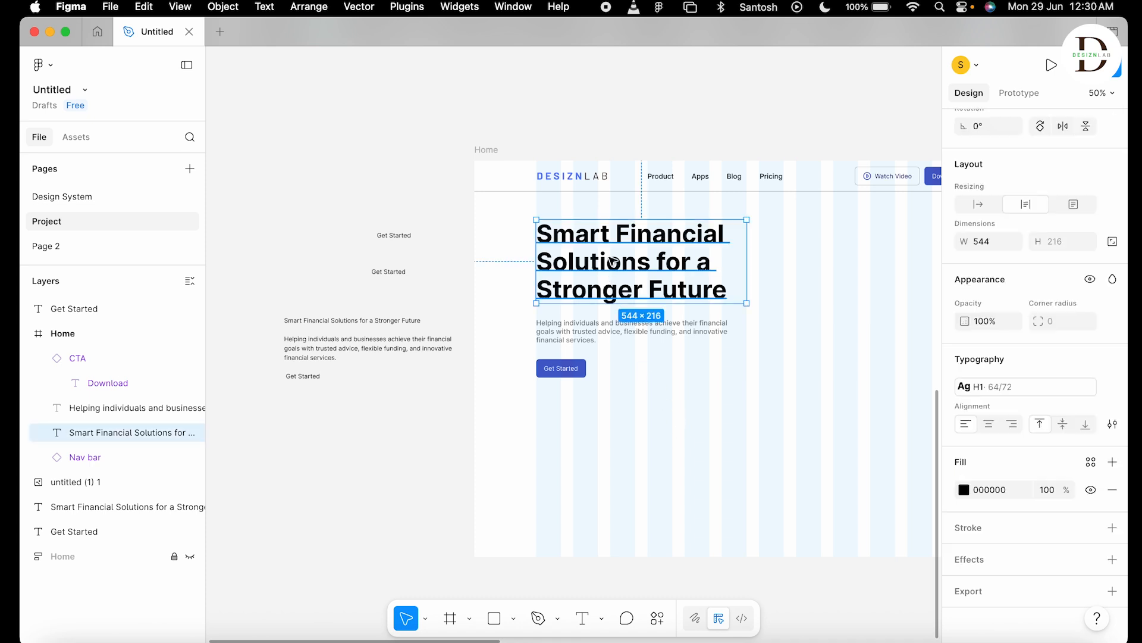
left_click(605, 331)
left_click_drag(779, 234, 662, 341)
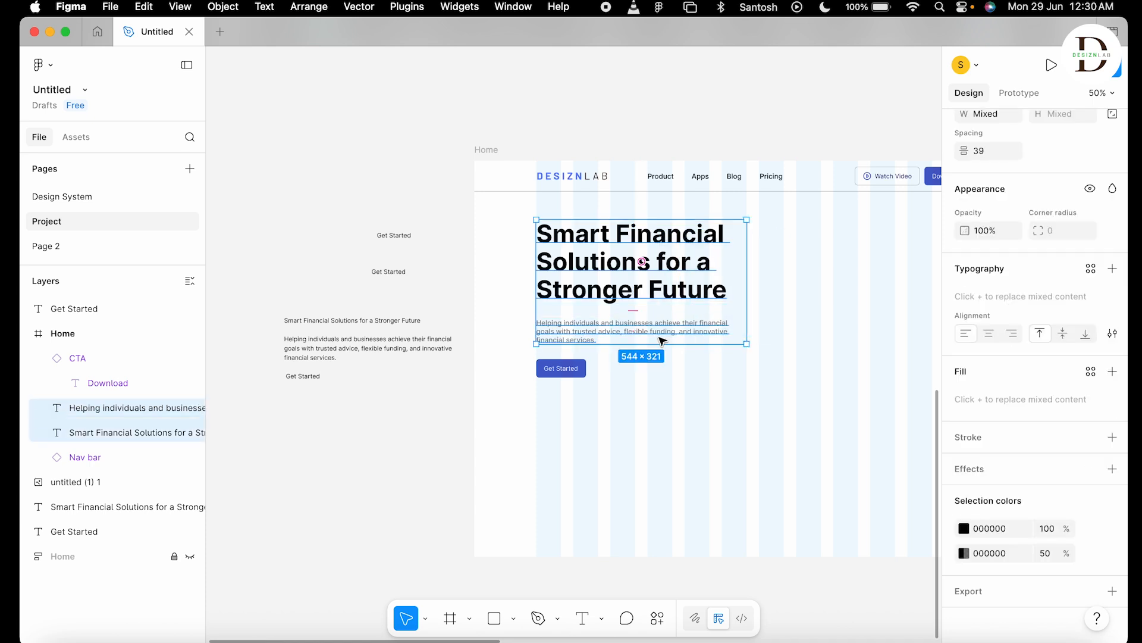
left_click_drag(622, 456, 561, 256)
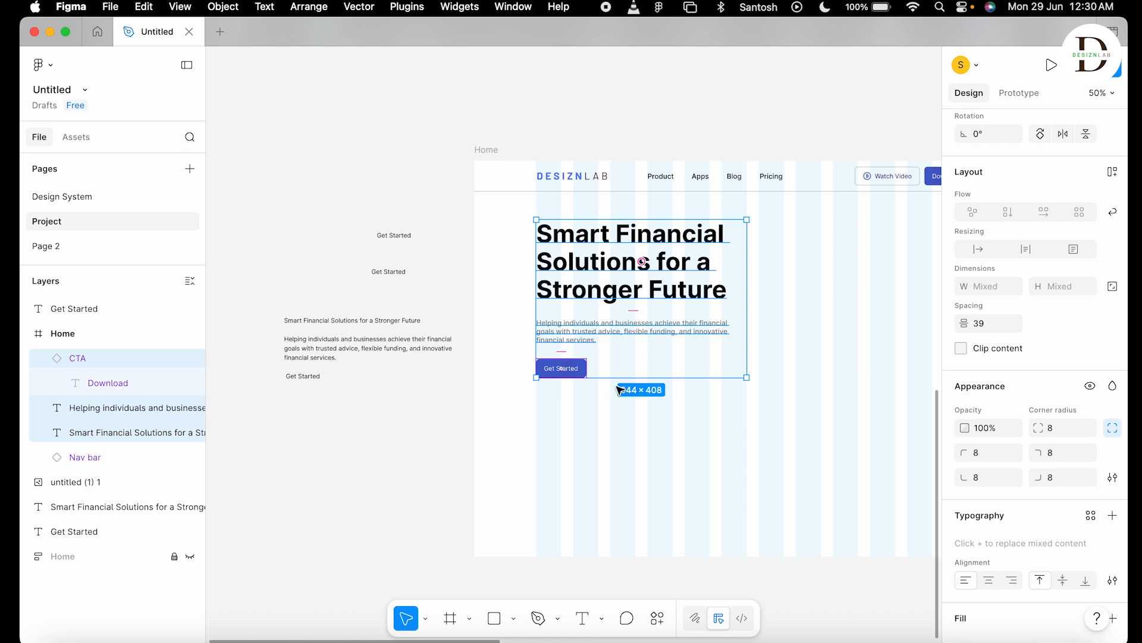
left_click(652, 449)
left_click_drag(708, 332, 699, 357)
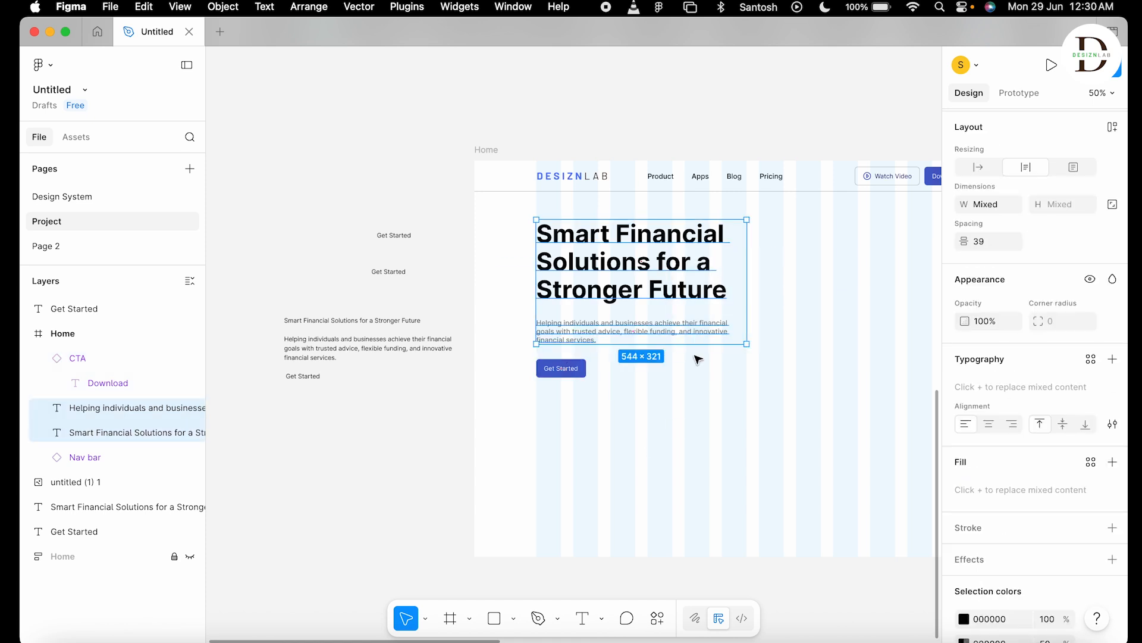
key("shift+a")
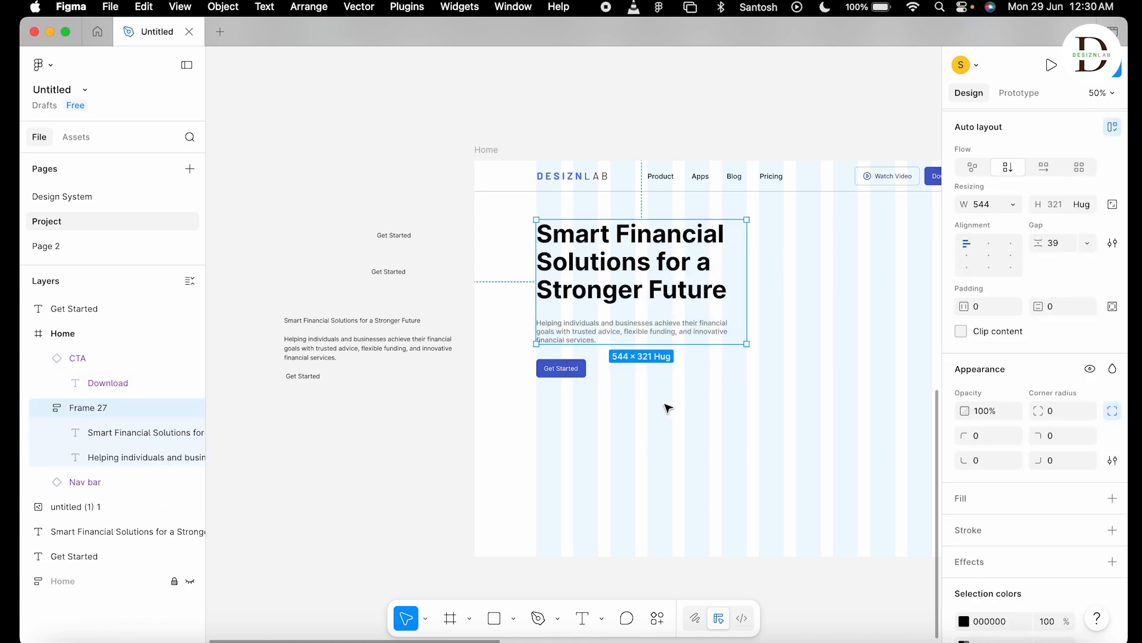
left_click(673, 398)
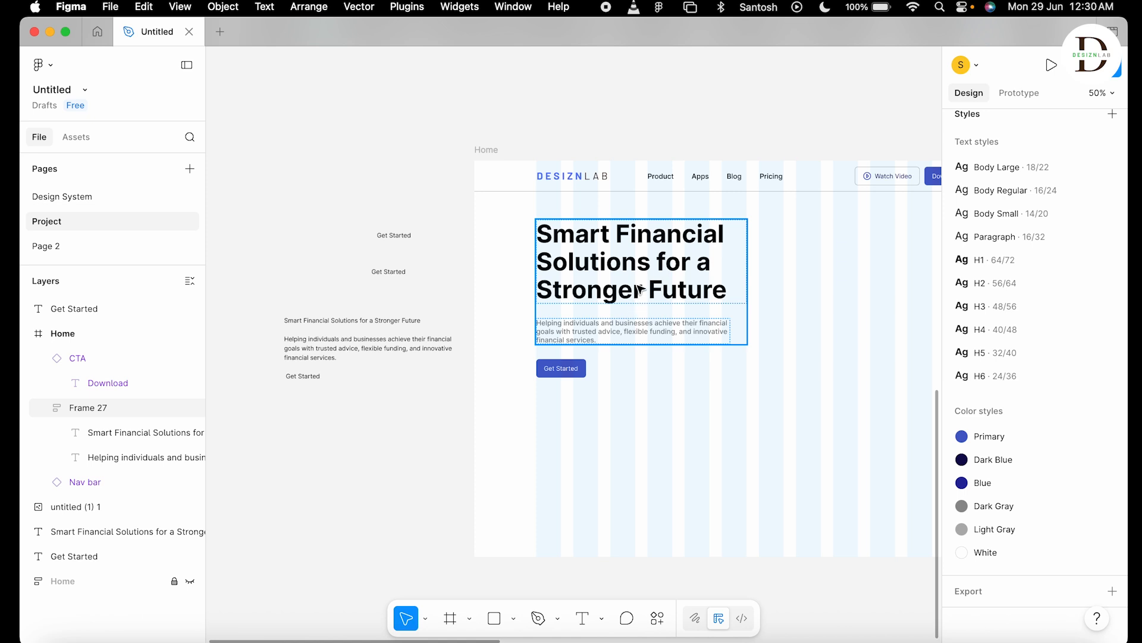
Set the auto layout gap between the hero heading and paragraph to 40.
left_click(640, 289)
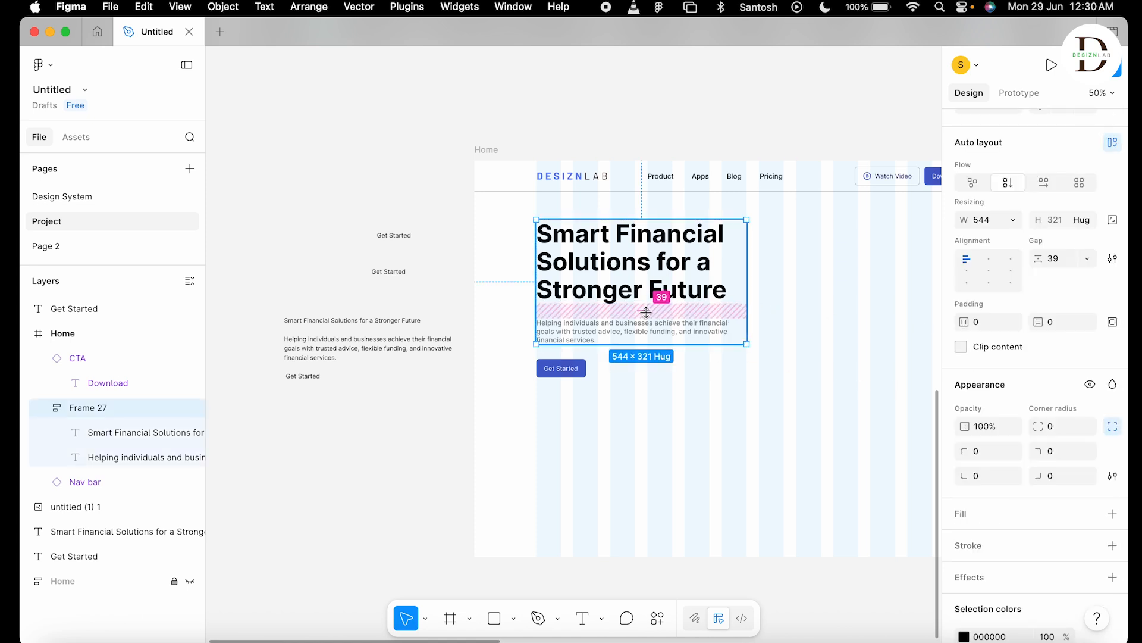
left_click(1087, 258)
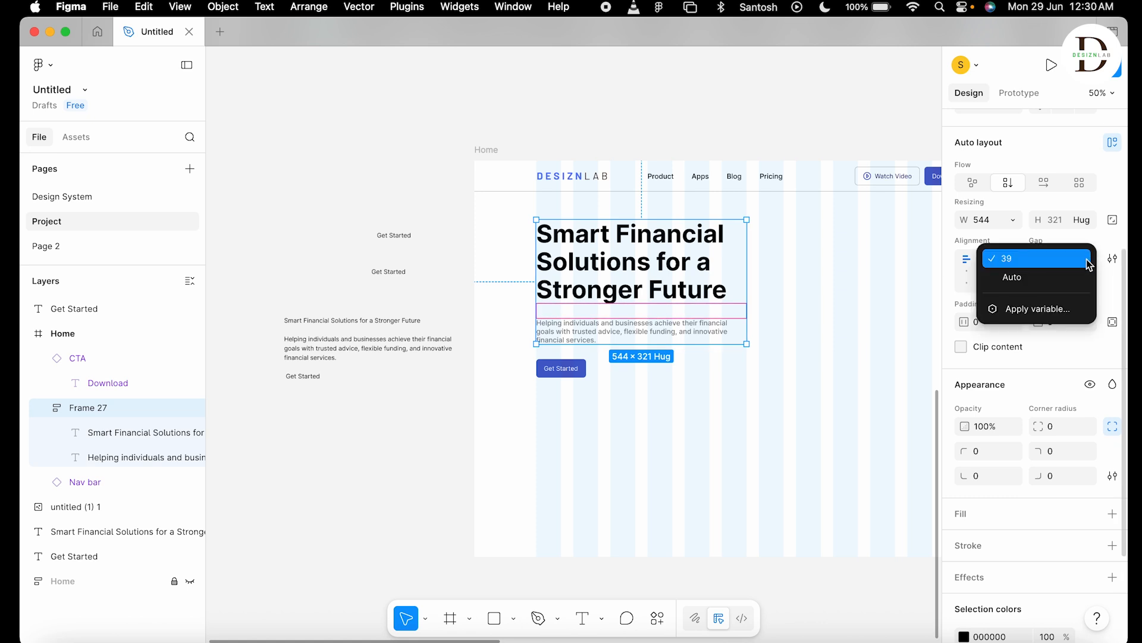
key("Escape")
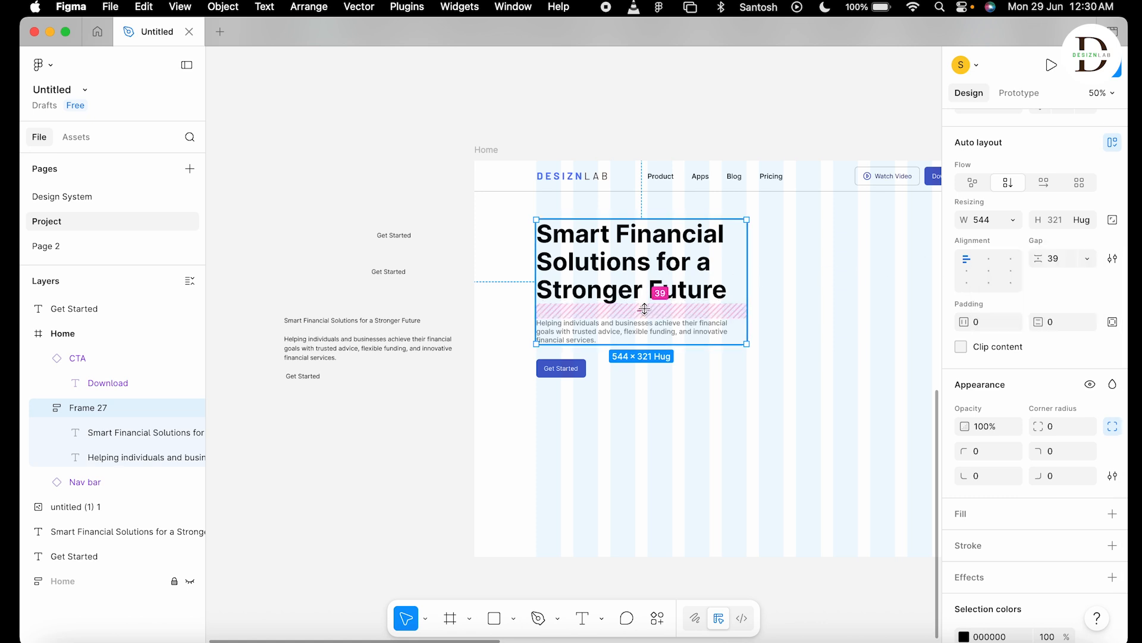
left_click_drag(644, 308, 645, 320)
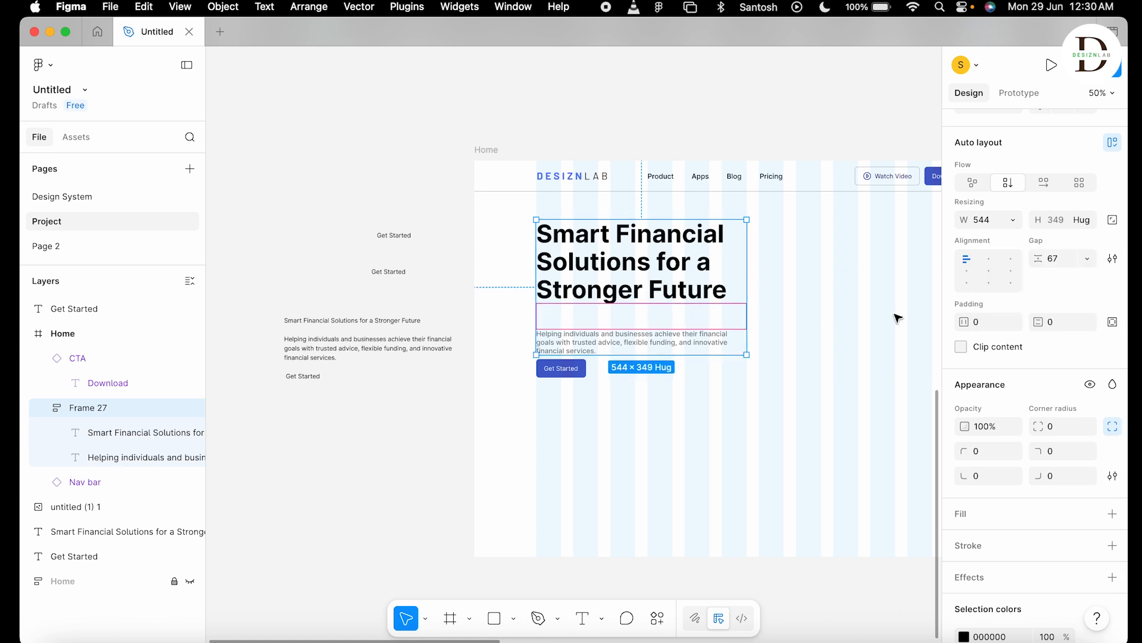
left_click(1053, 258)
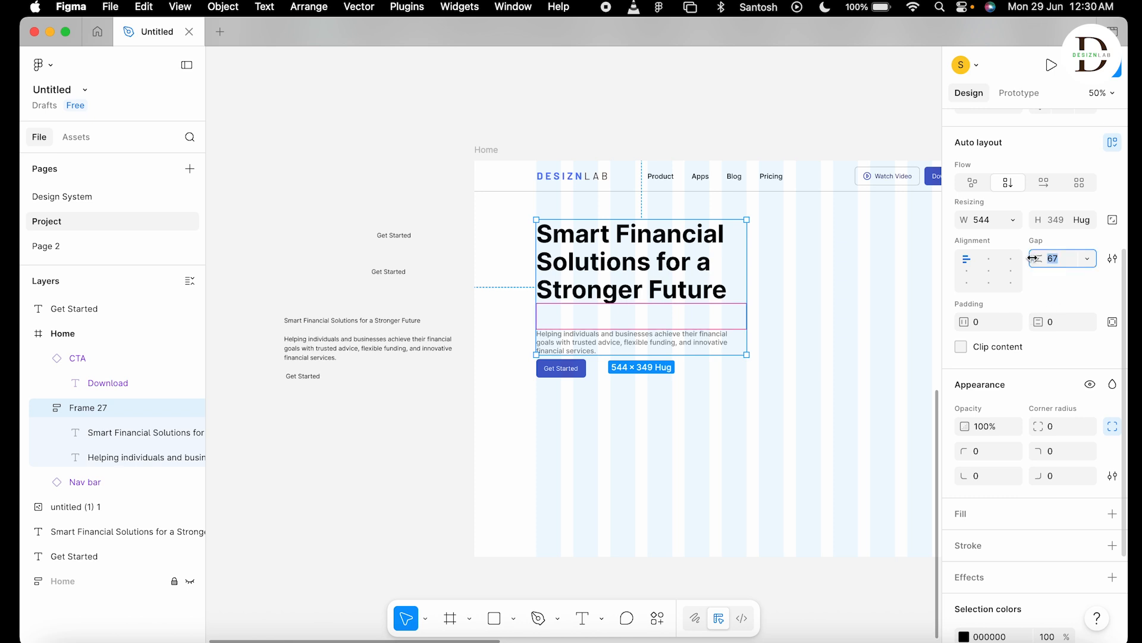
type("40")
key("Return")
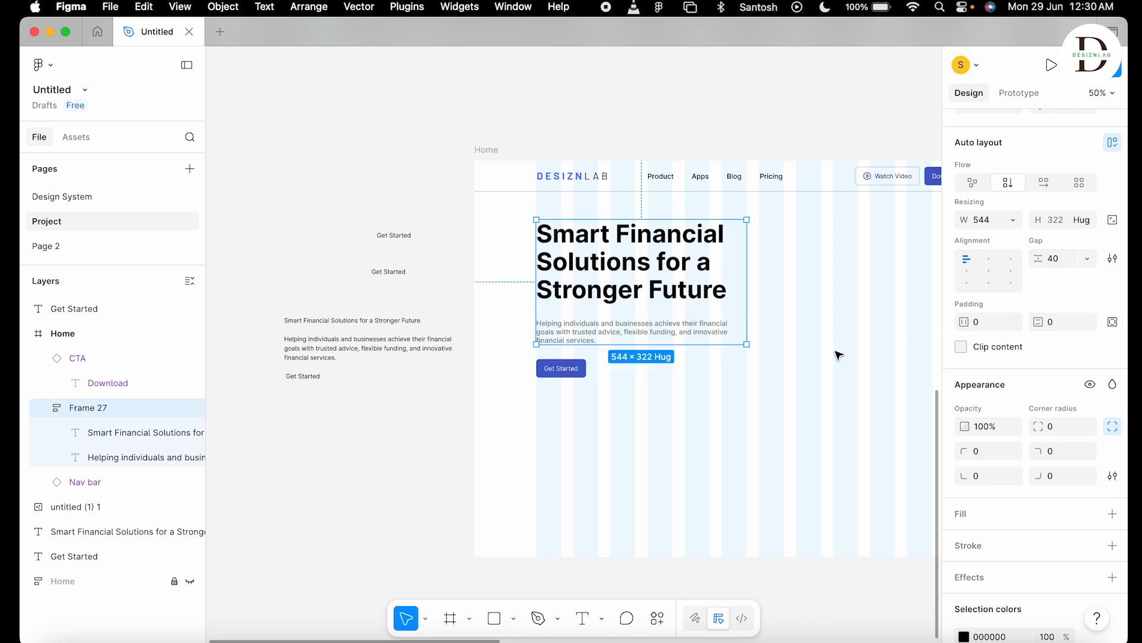
Wrap the heading and paragraph group together with the CTA button in a vertical auto layout with a gap of 45.
left_click(568, 371, "shift")
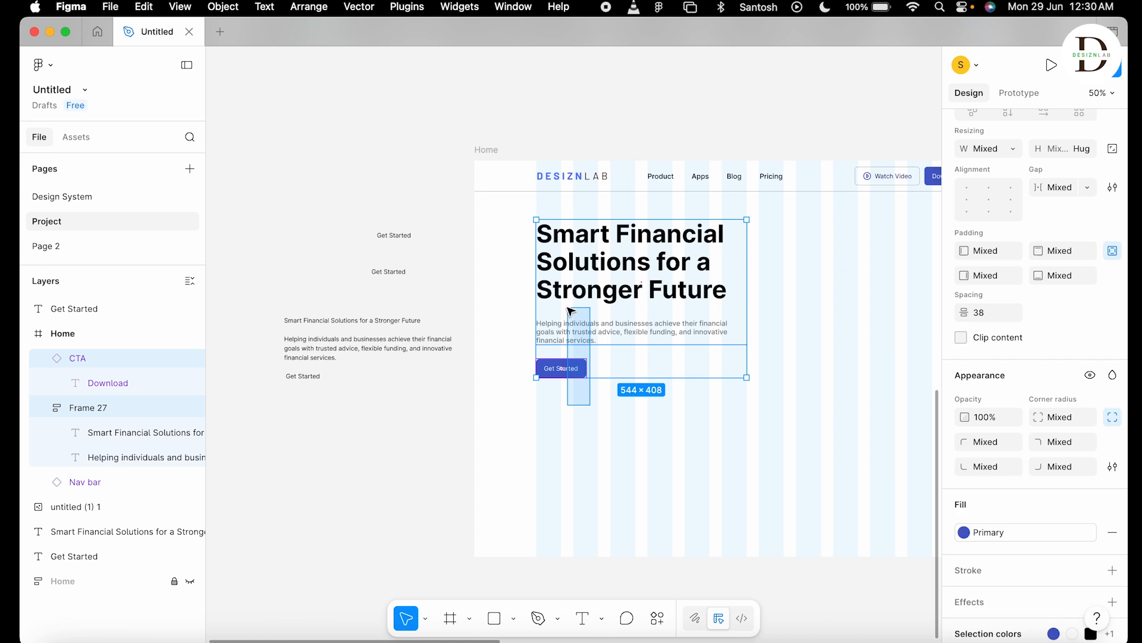
key("shift+a")
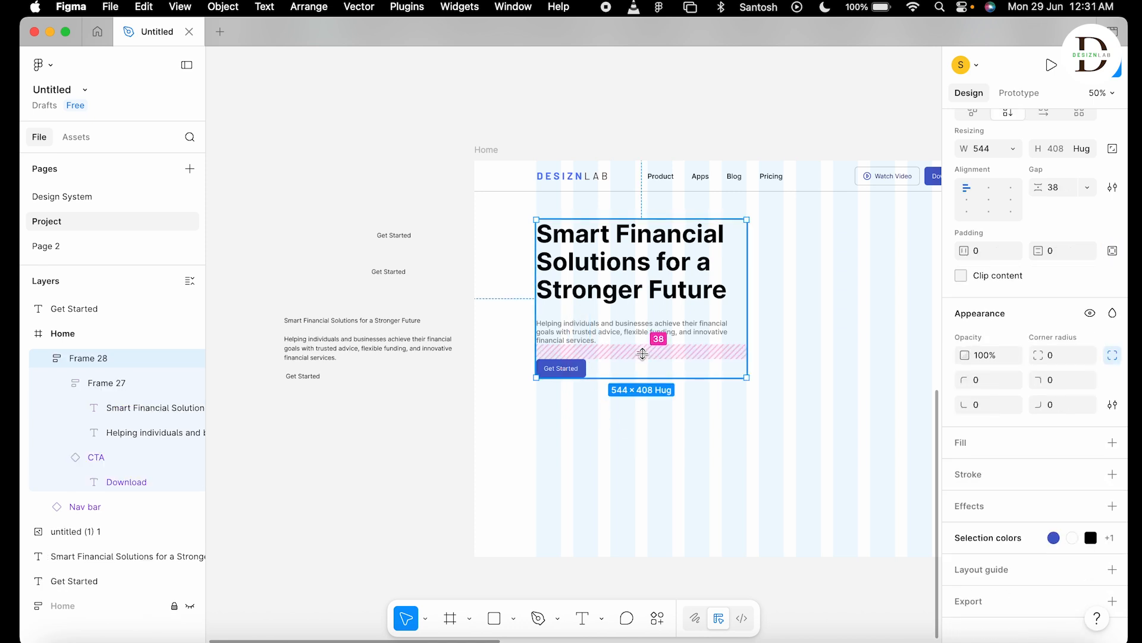
left_click(643, 354)
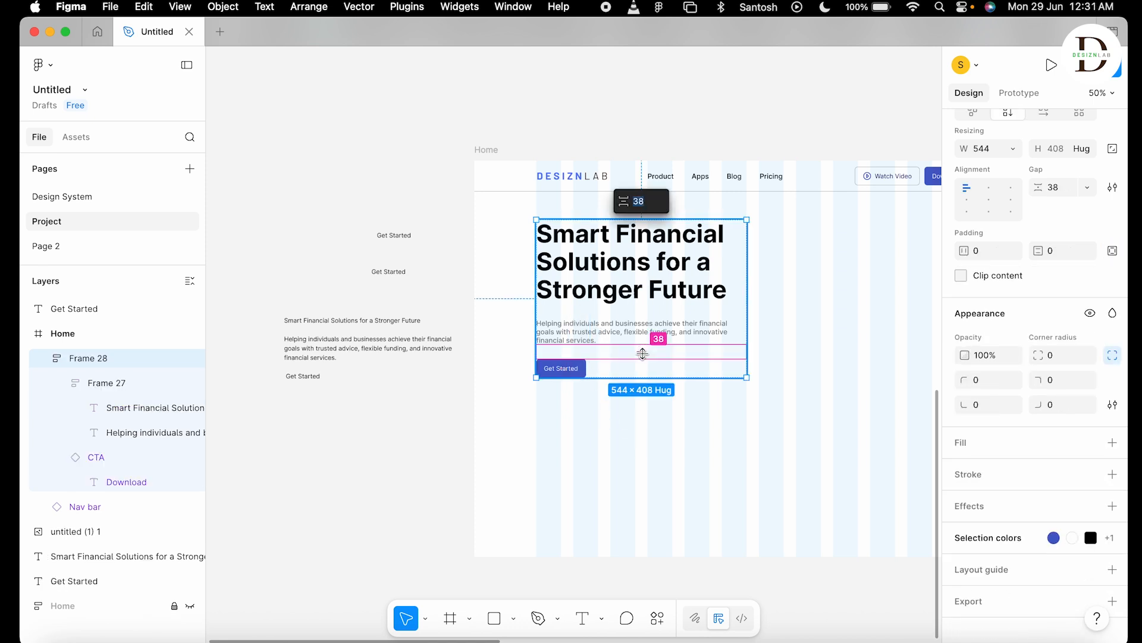
left_click(1087, 187)
left_click(1068, 187)
left_click(1049, 188)
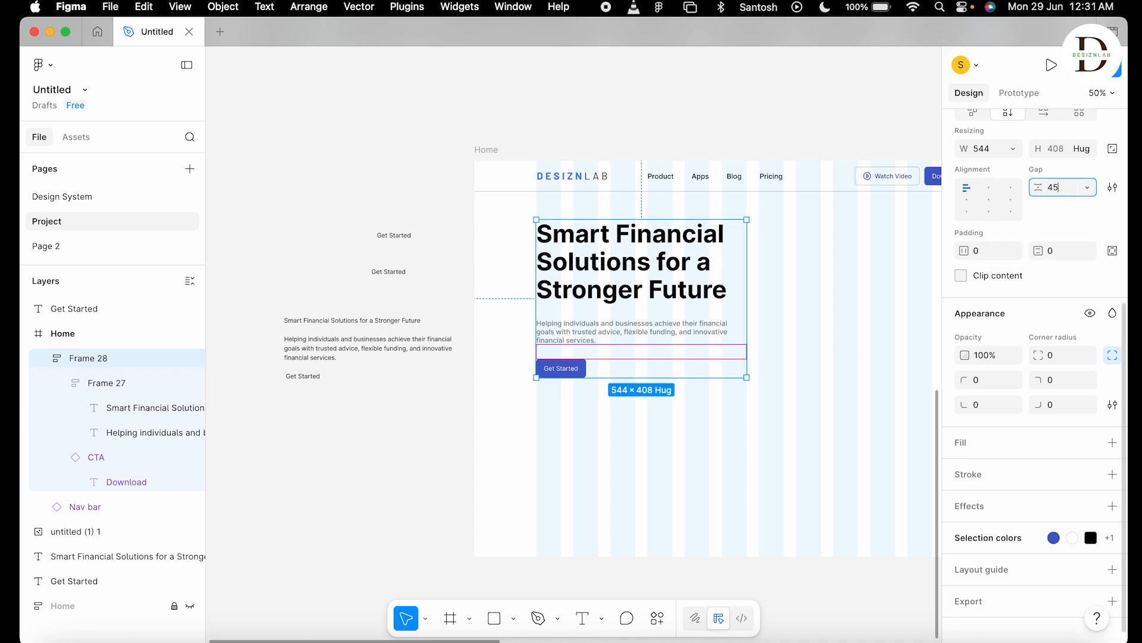
key("Return")
Tighten the inner gap between the heading and paragraph until the whole hero group is about 409 high.
left_click_drag(676, 496, 574, 274)
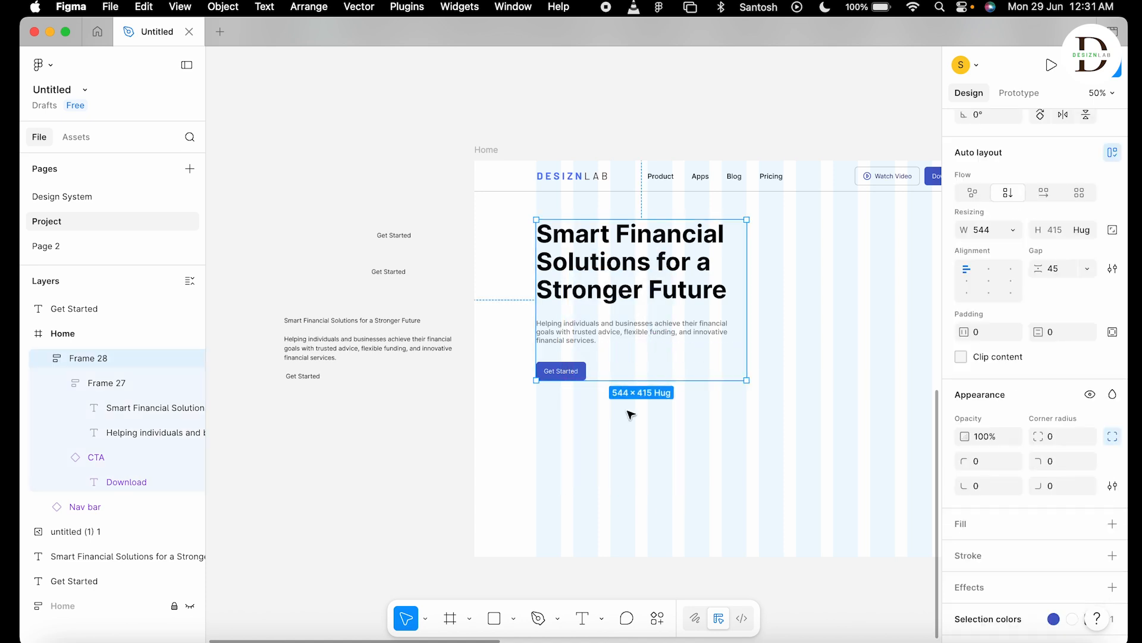
double_click(636, 315)
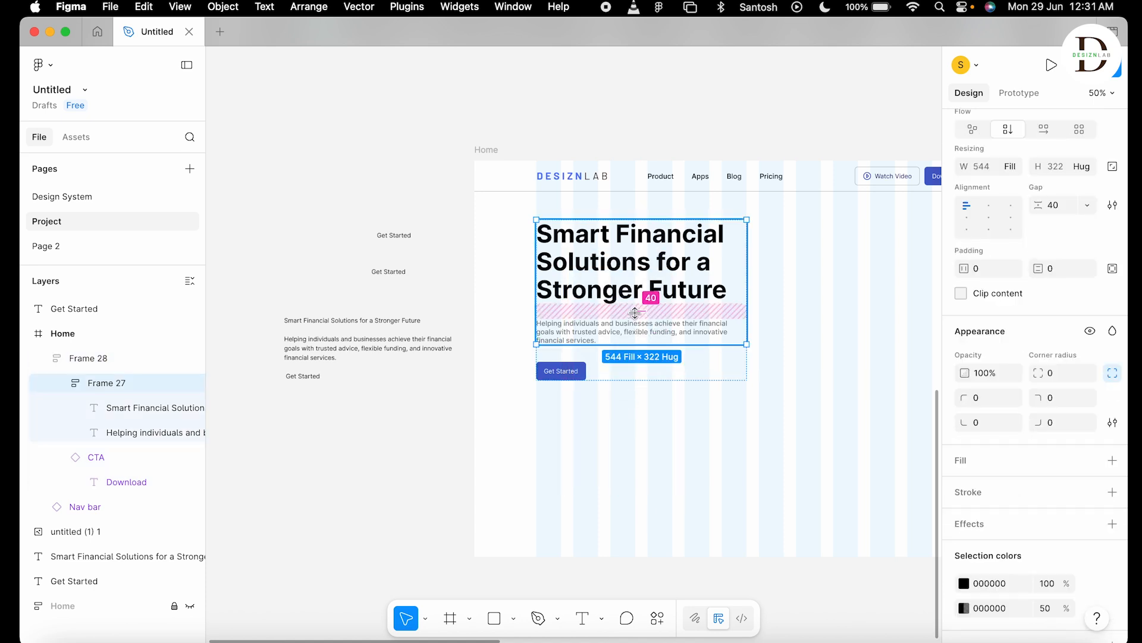
left_click(642, 312)
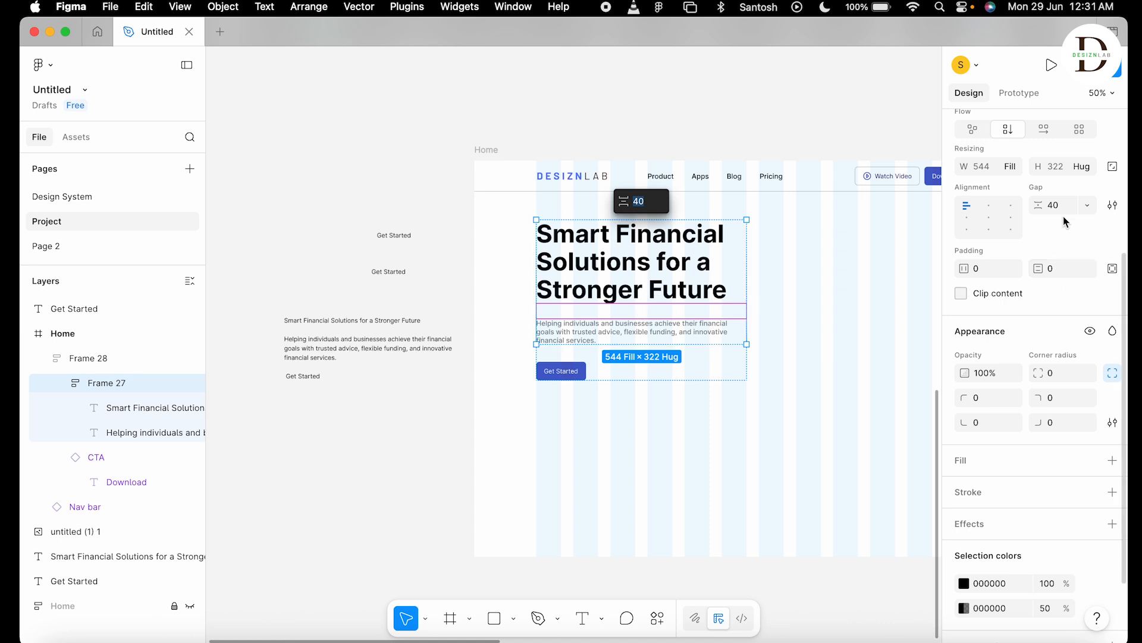
left_click_drag(1040, 204, 1012, 206)
left_click(741, 420)
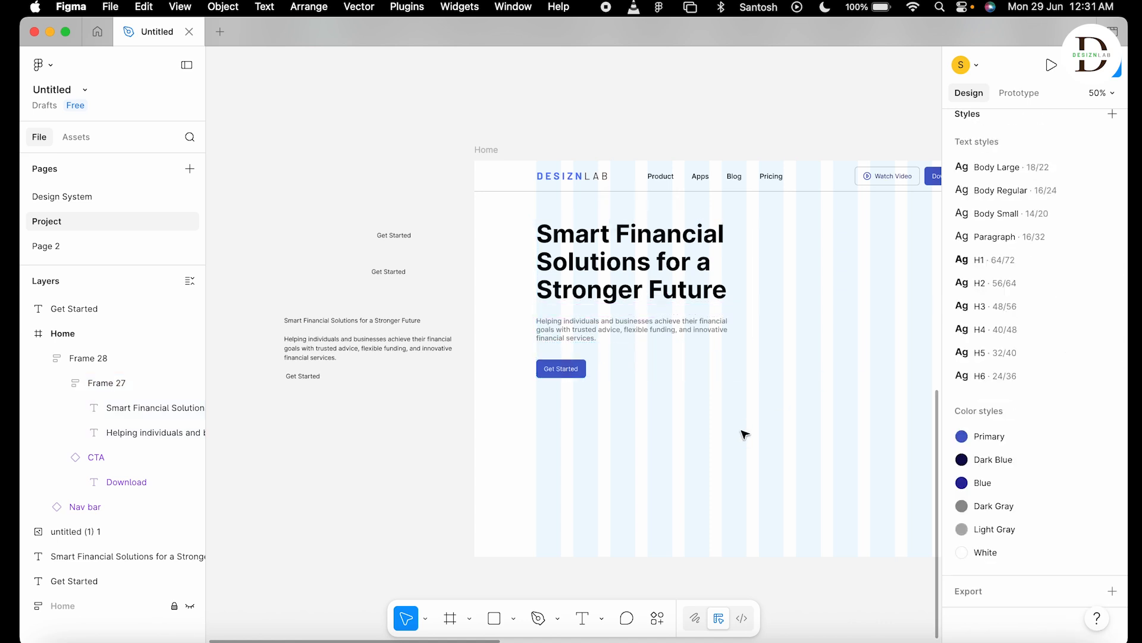
Examine the hero group's spacing and grid alignment, and the empty columns beside it within the Home frame.
scroll(743, 432, "up", 2)
scroll(809, 423, "down", 2)
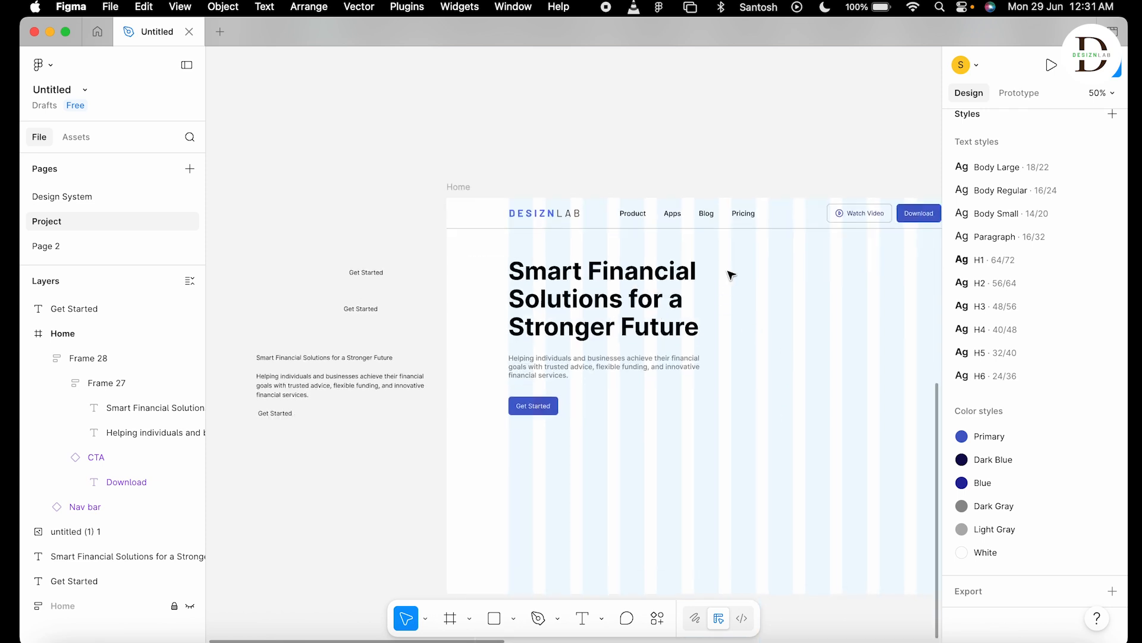
left_click(676, 363)
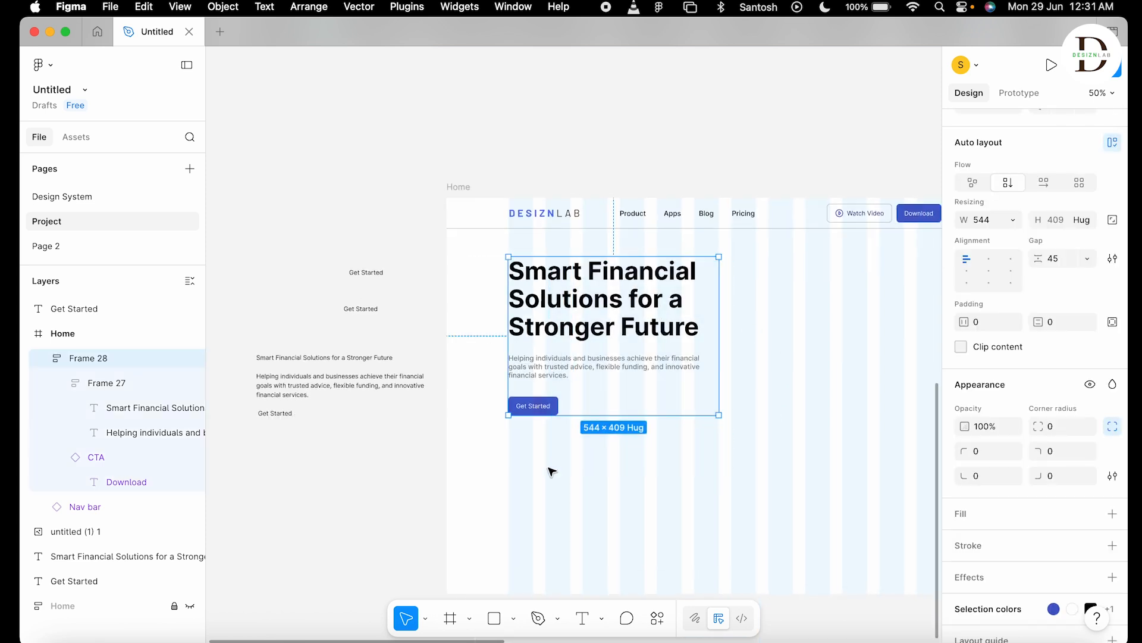
left_click(767, 497)
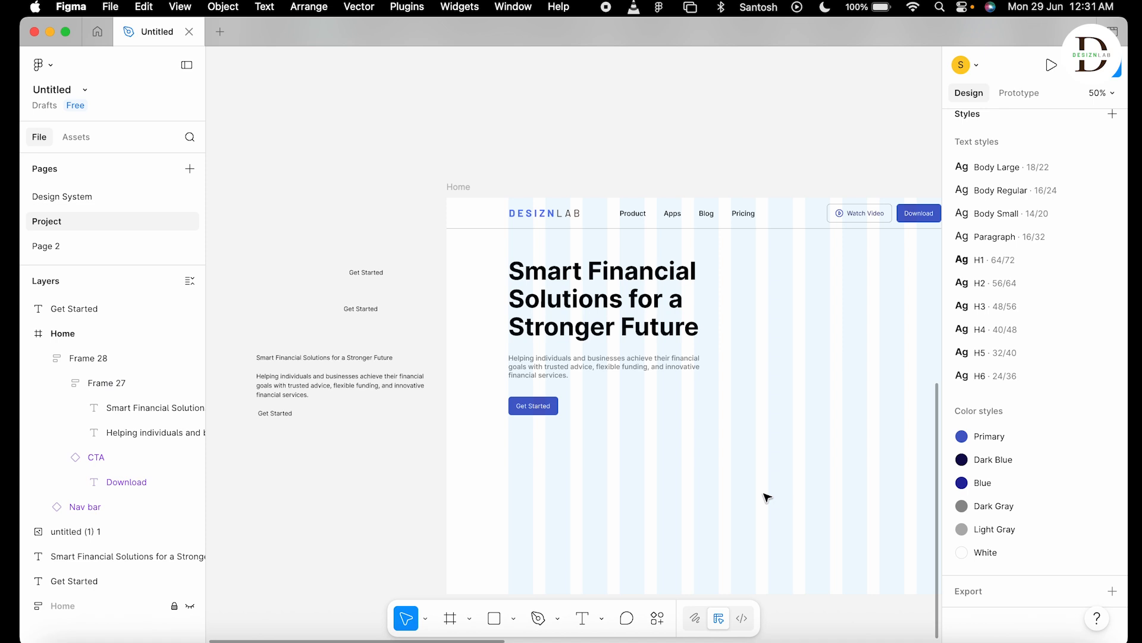
left_click(667, 359)
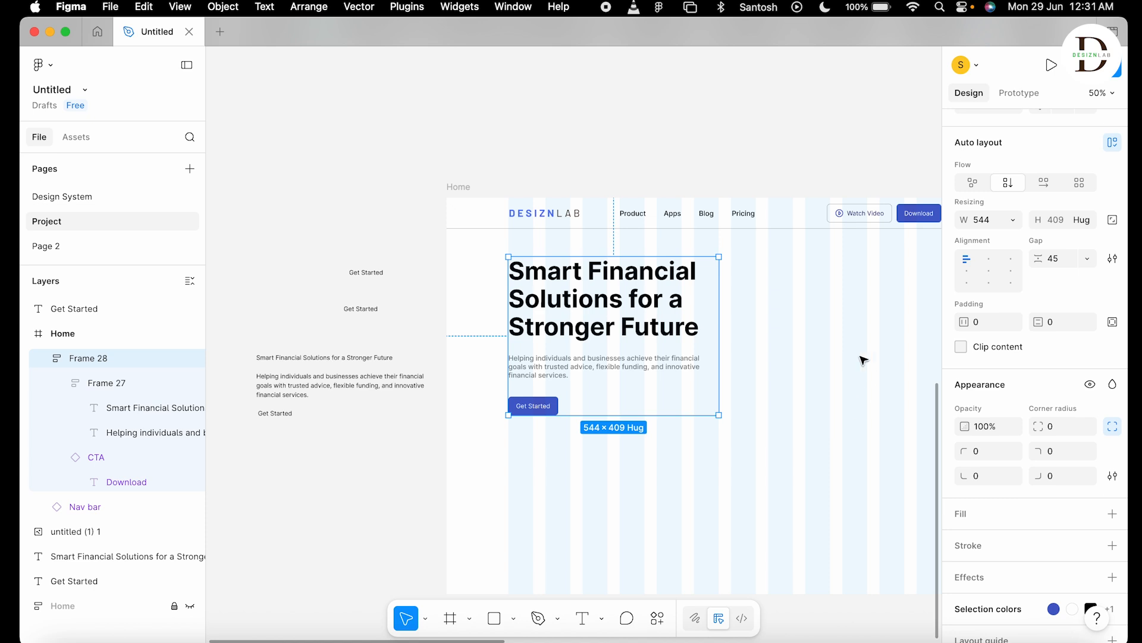
left_click_drag(824, 318, 717, 278)
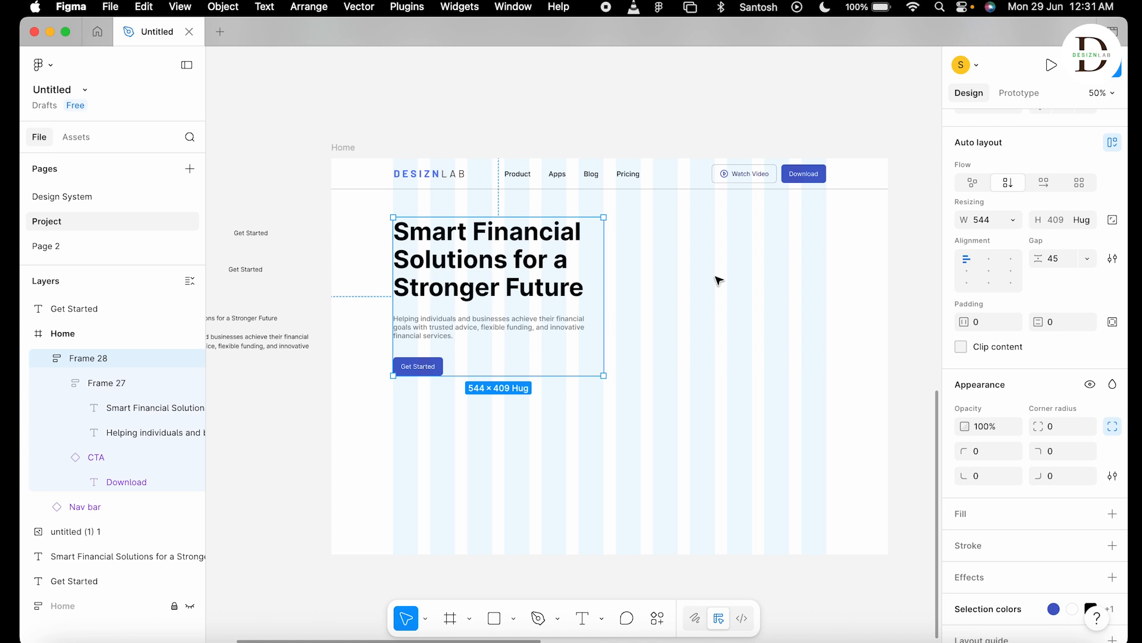
left_click(702, 270)
left_click(568, 248)
left_click_drag(618, 217, 828, 376)
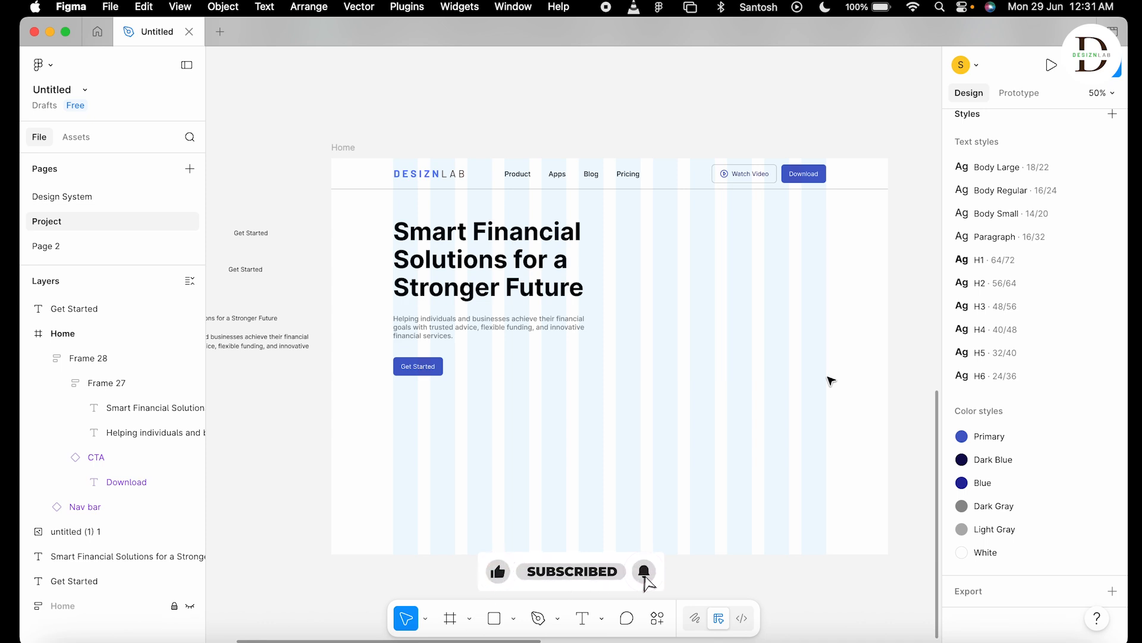
left_click_drag(620, 224, 830, 370)
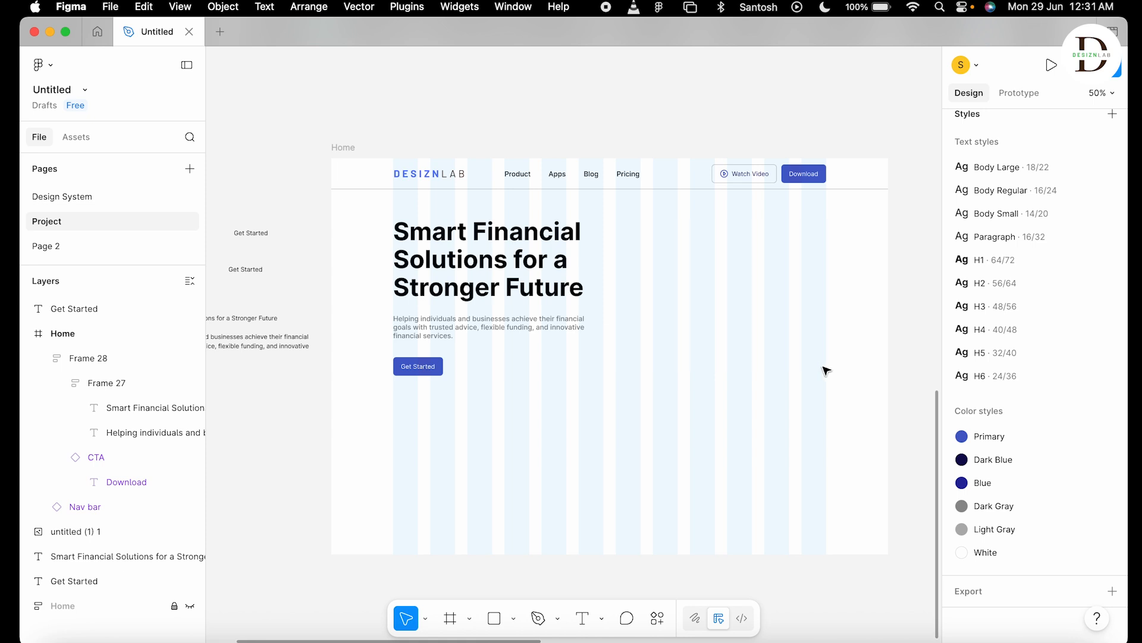
Draw a rectangle about 544 × 379 across the empty grid columns beside the hero text in the Home frame.
left_click(495, 619)
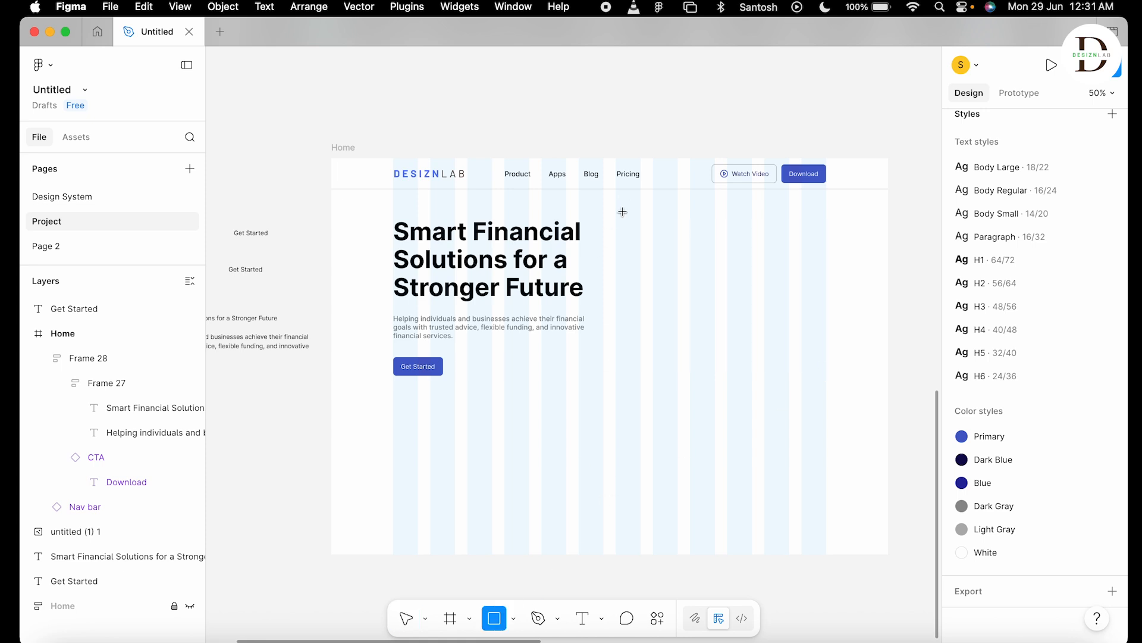
mouse_move(616, 217)
left_mouse_down()
mouse_move(686, 359)
mouse_move(839, 375)
mouse_move(827, 376)
left_mouse_up()
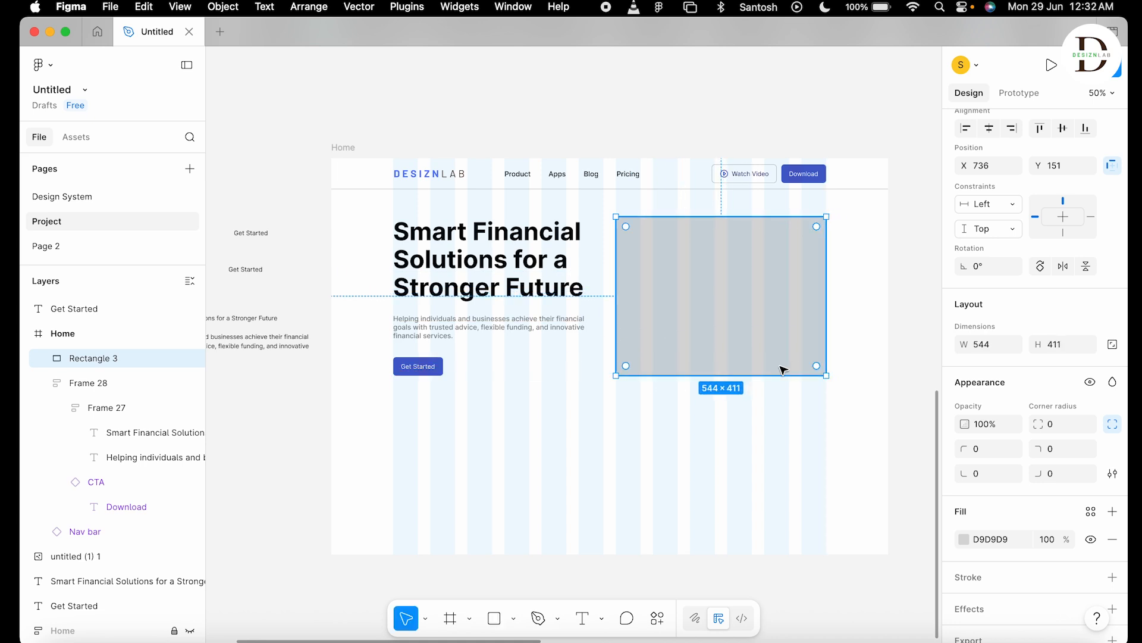
left_click_drag(730, 217, 738, 229)
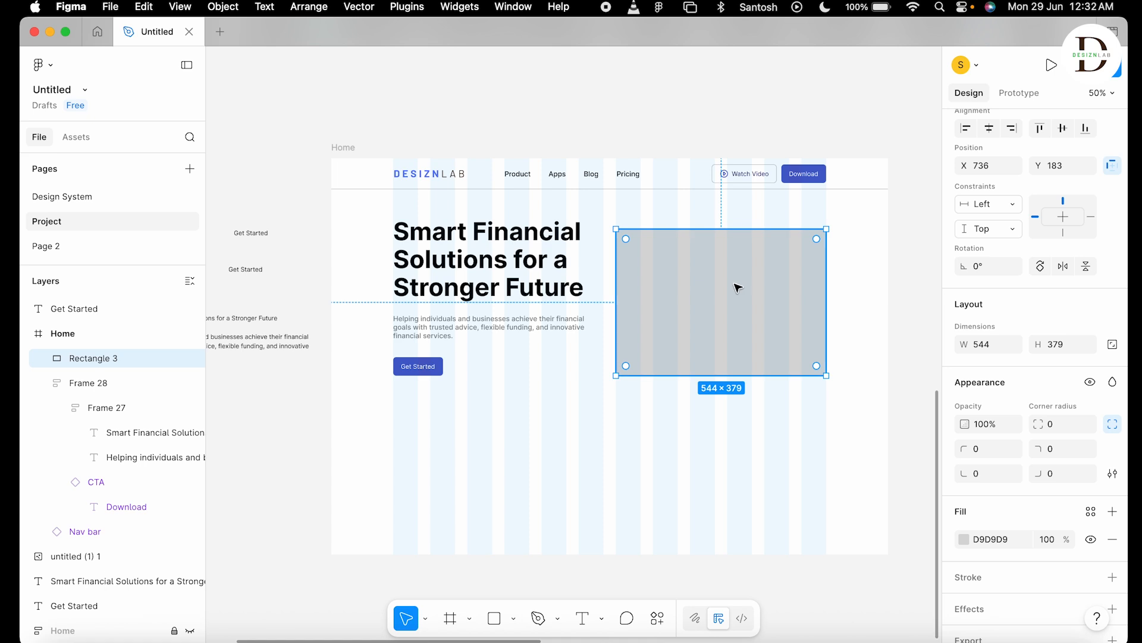
Apply the Light Gray color style to the image placeholder rectangle's fill.
left_click(1090, 511)
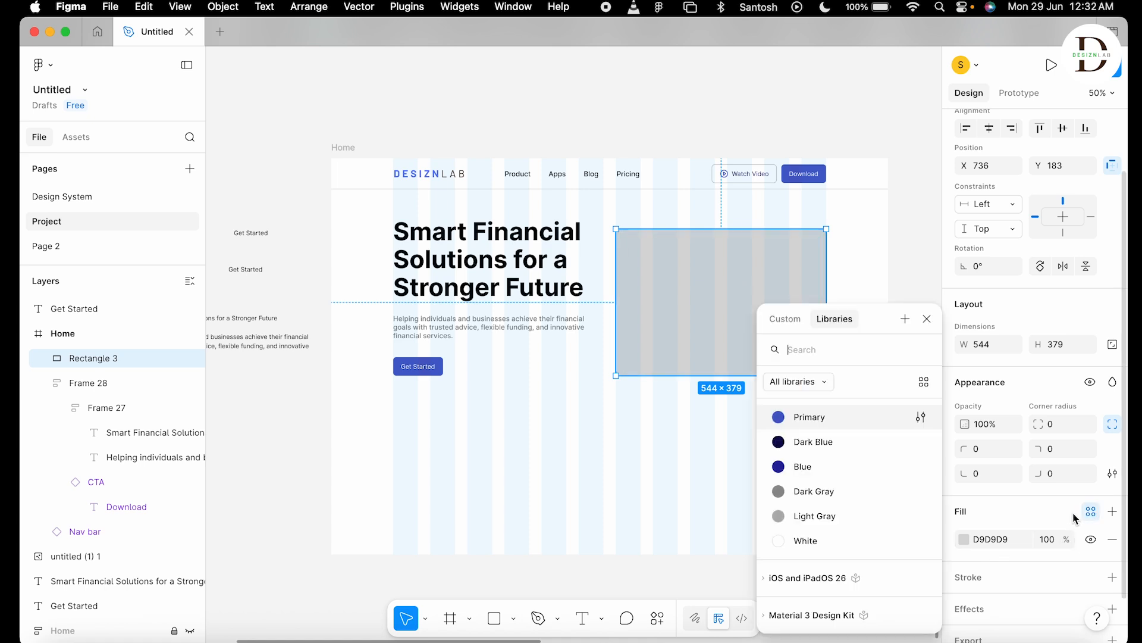
left_click(847, 526)
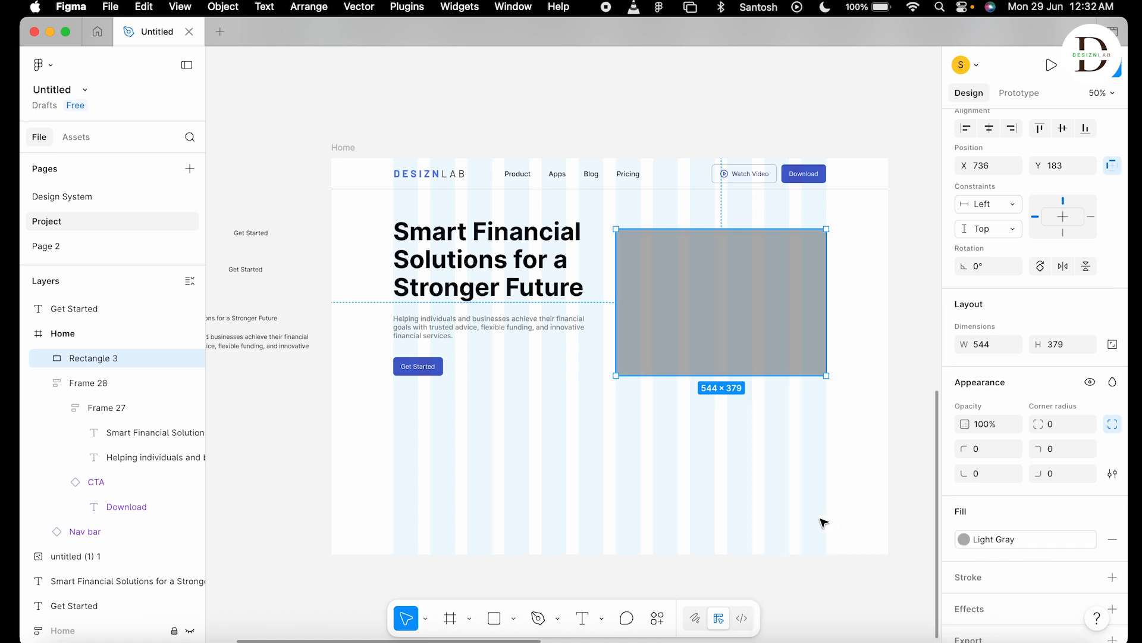
left_click(777, 501)
left_click(780, 342)
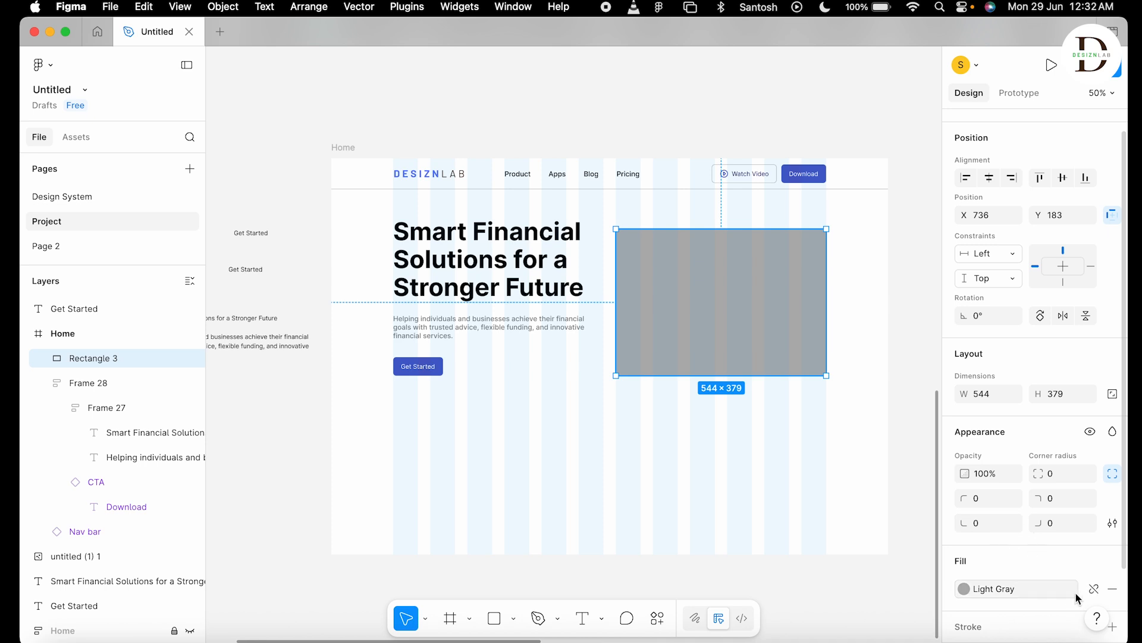
scroll(1072, 574, "down", 3)
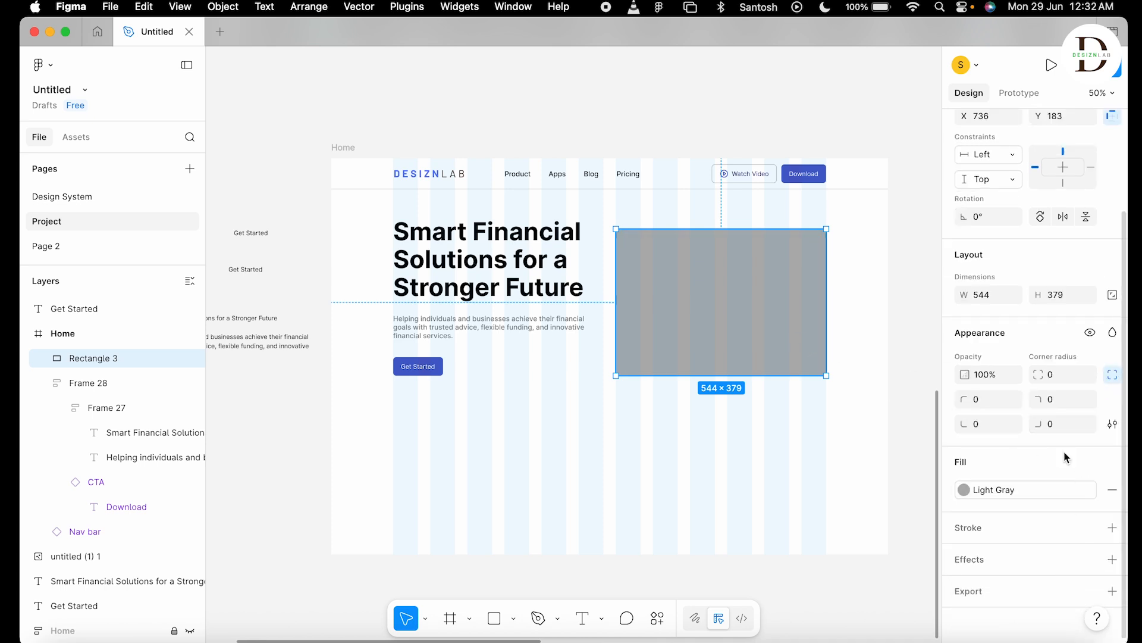
left_click(1074, 494)
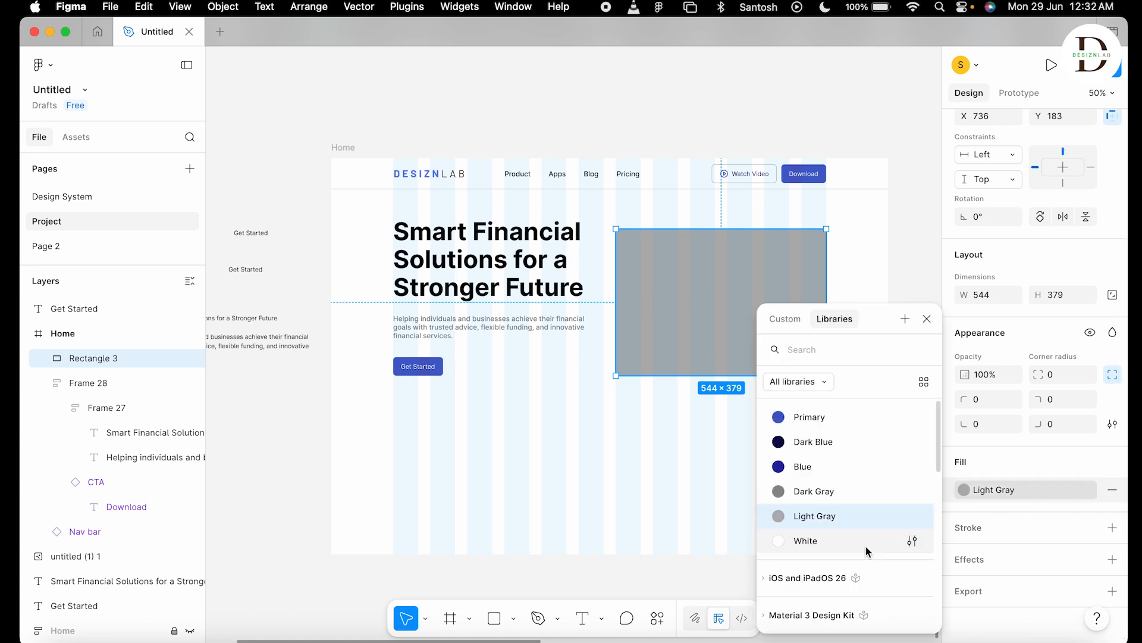
left_click(668, 500)
left_click(781, 313)
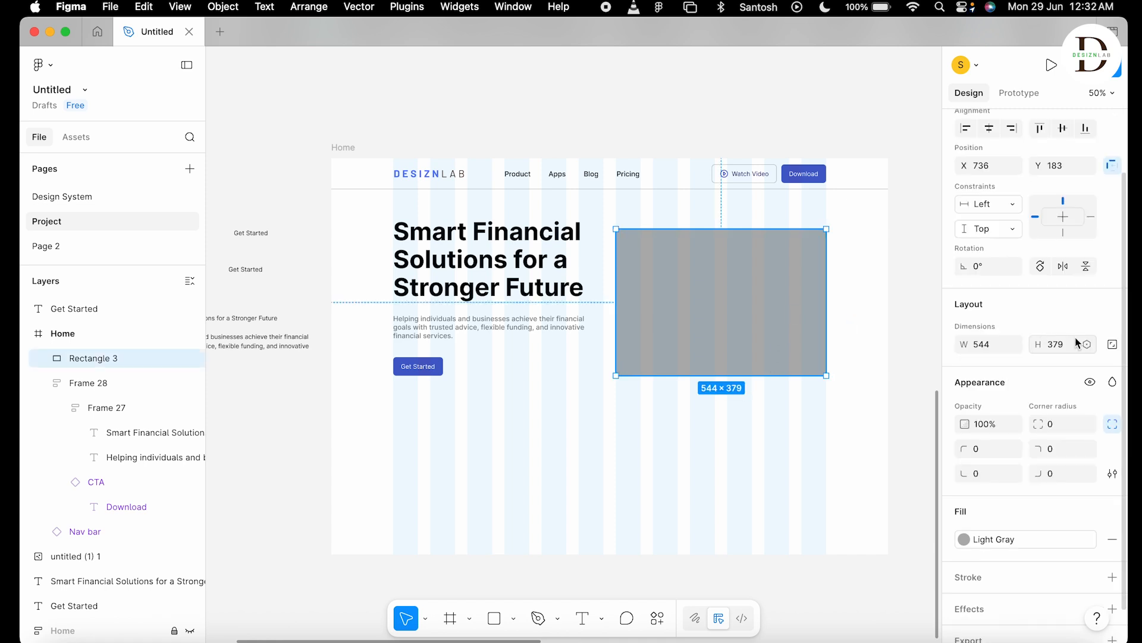
scroll(1081, 487, "down", 2)
scroll(1080, 488, "up", 5)
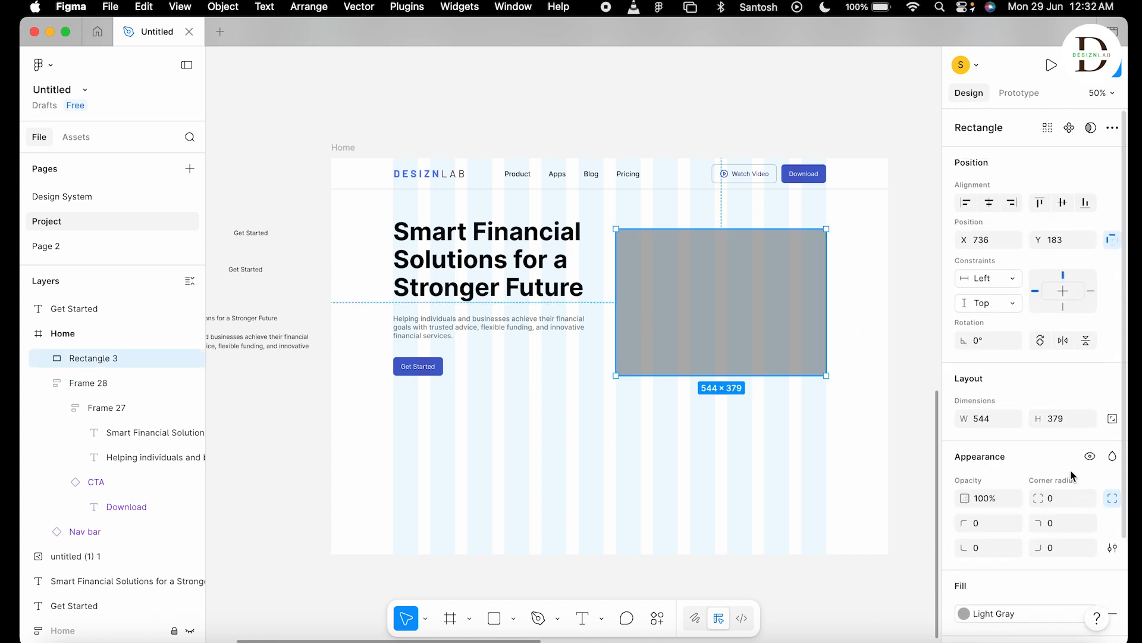
Set the placeholder rectangle's opacity to 50%.
left_click(999, 498)
type("50")
key("Return")
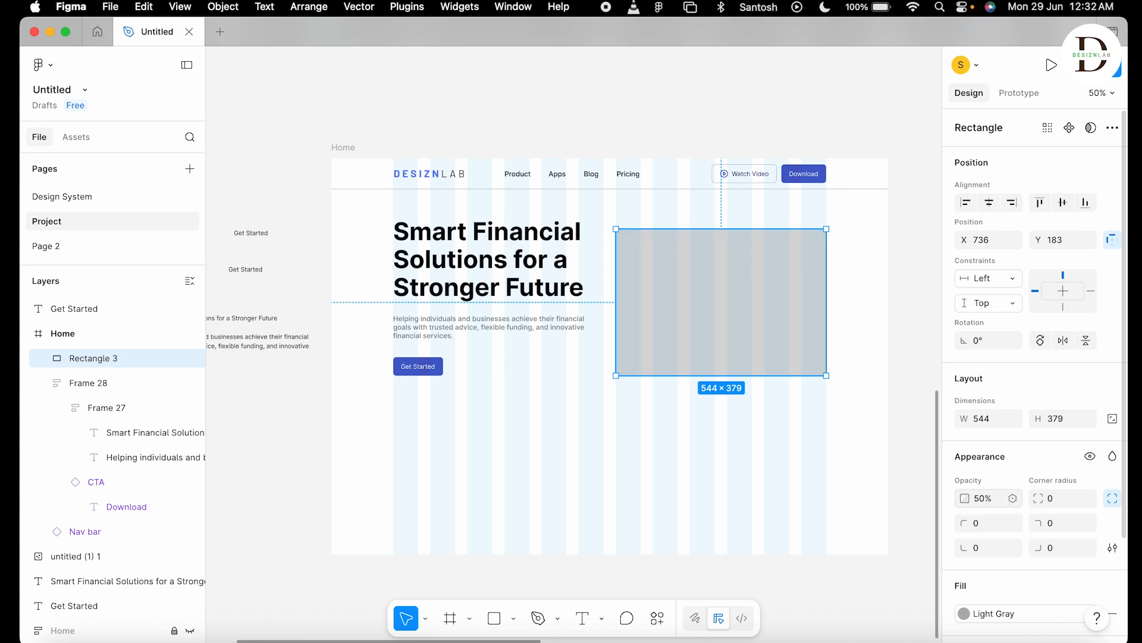
left_click(737, 503)
Round the placeholder rectangle's corners with a radius of 8.
left_click(730, 290)
left_click(1069, 504)
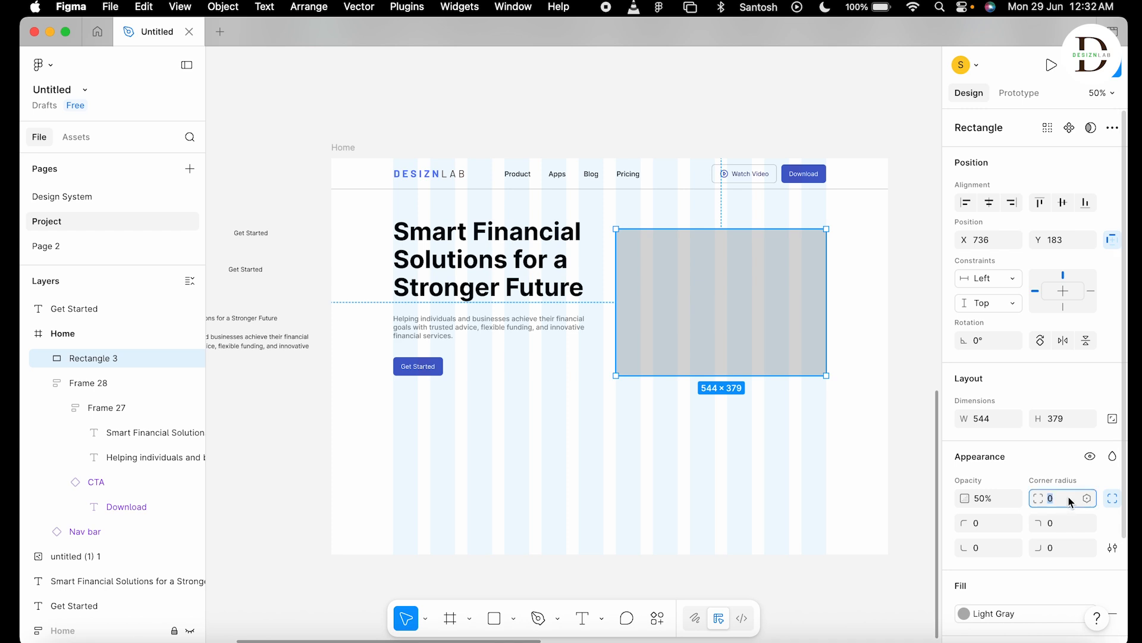
type("8")
key("Return")
left_click(771, 438)
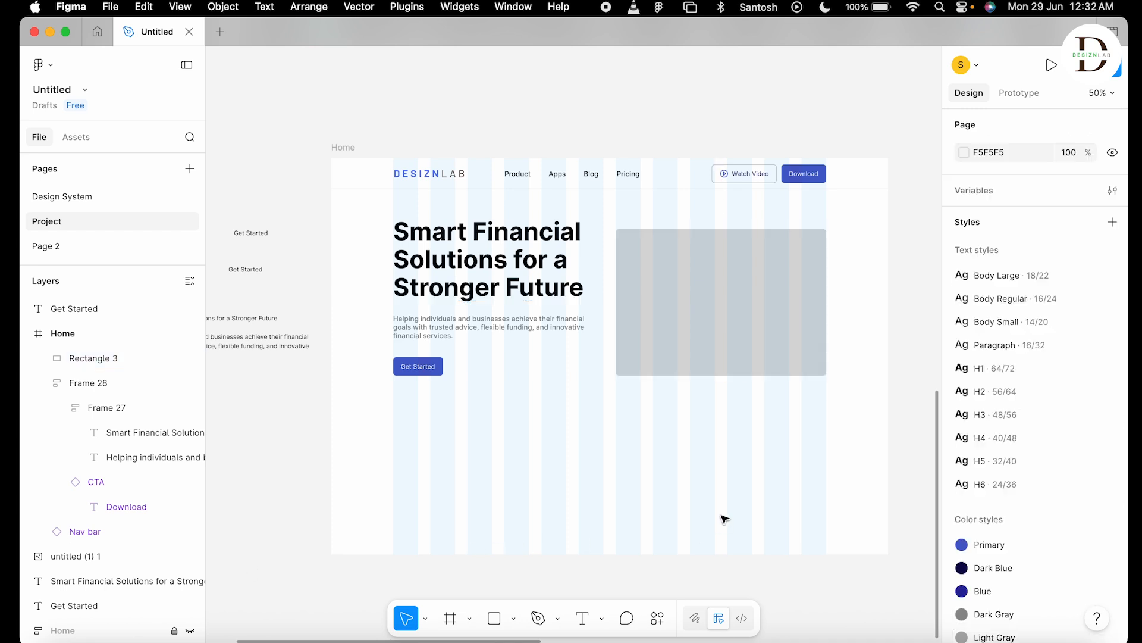
Lower the placeholder rectangle's opacity to 25%.
left_click(744, 312)
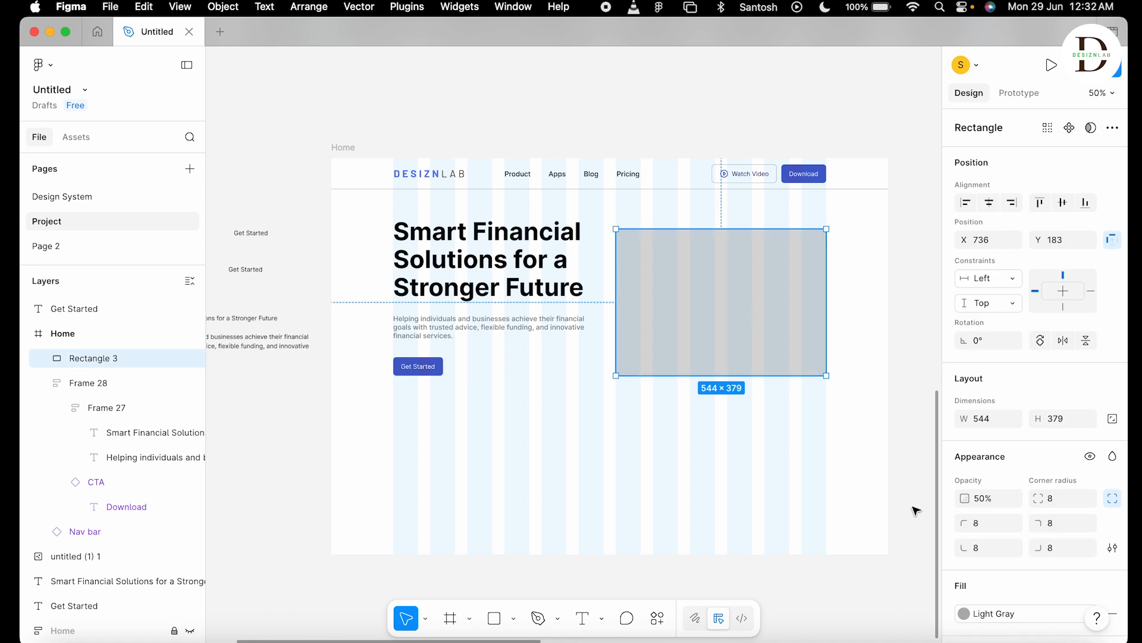
left_click(966, 500)
type("2")
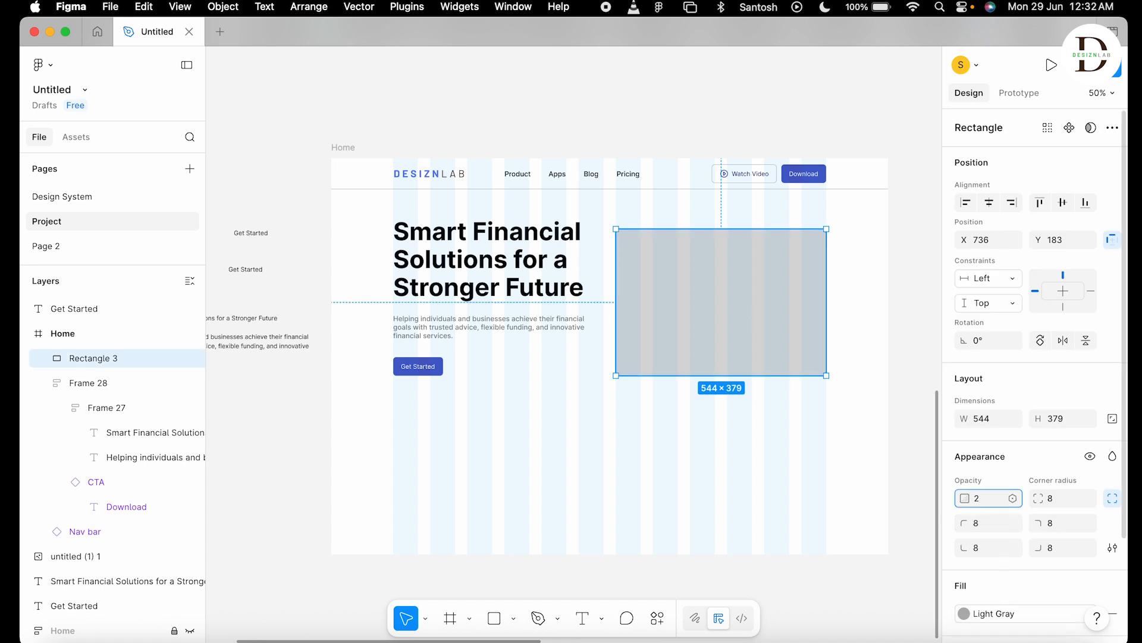
type("5")
key("Return")
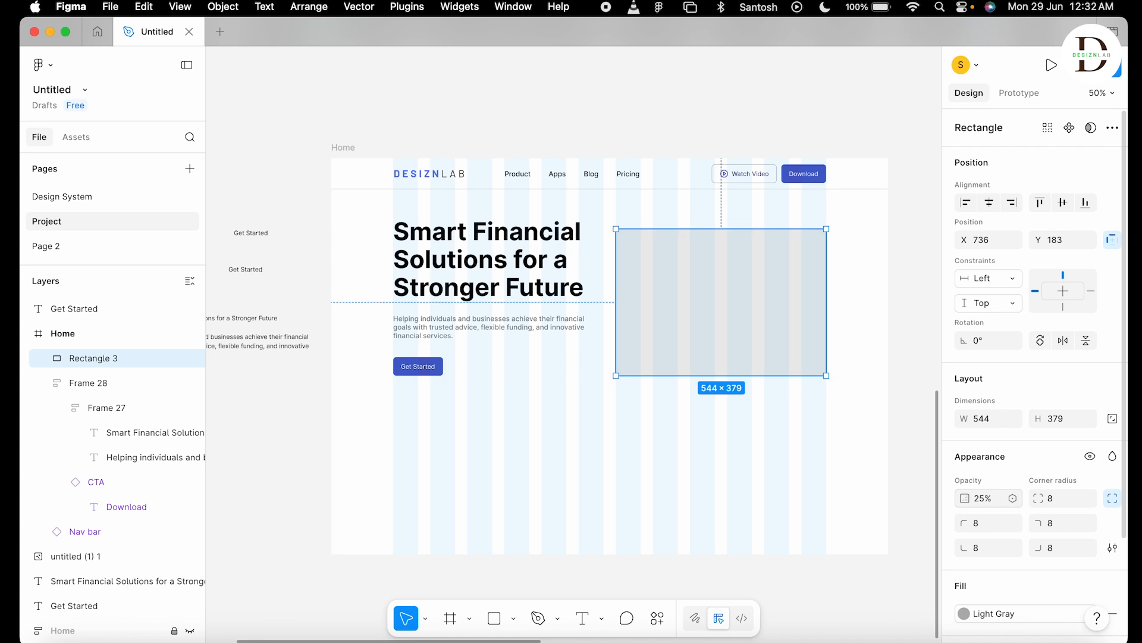
left_click(736, 483)
left_click(717, 310)
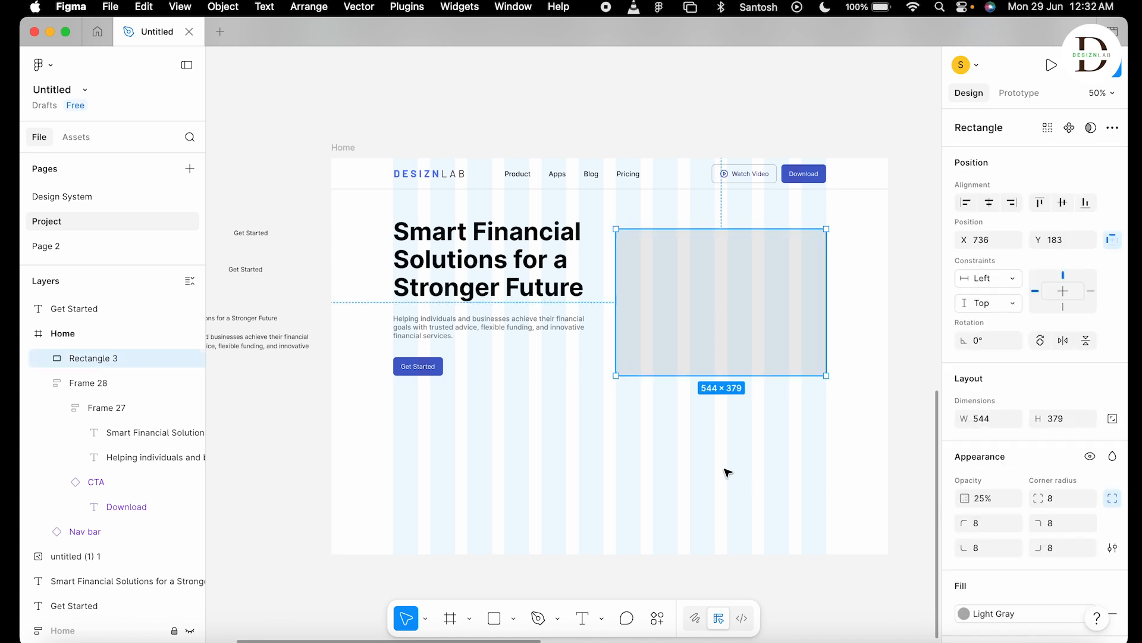
left_click(705, 493)
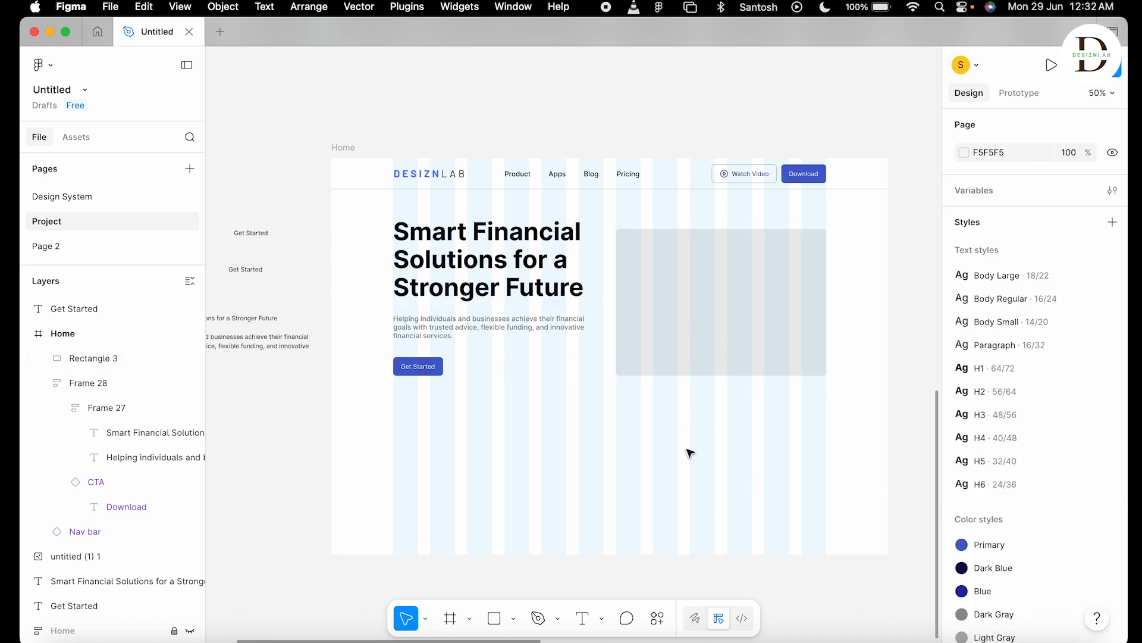
Wrap the placeholder rectangle beside the hero text in an auto layout frame.
left_click(685, 256)
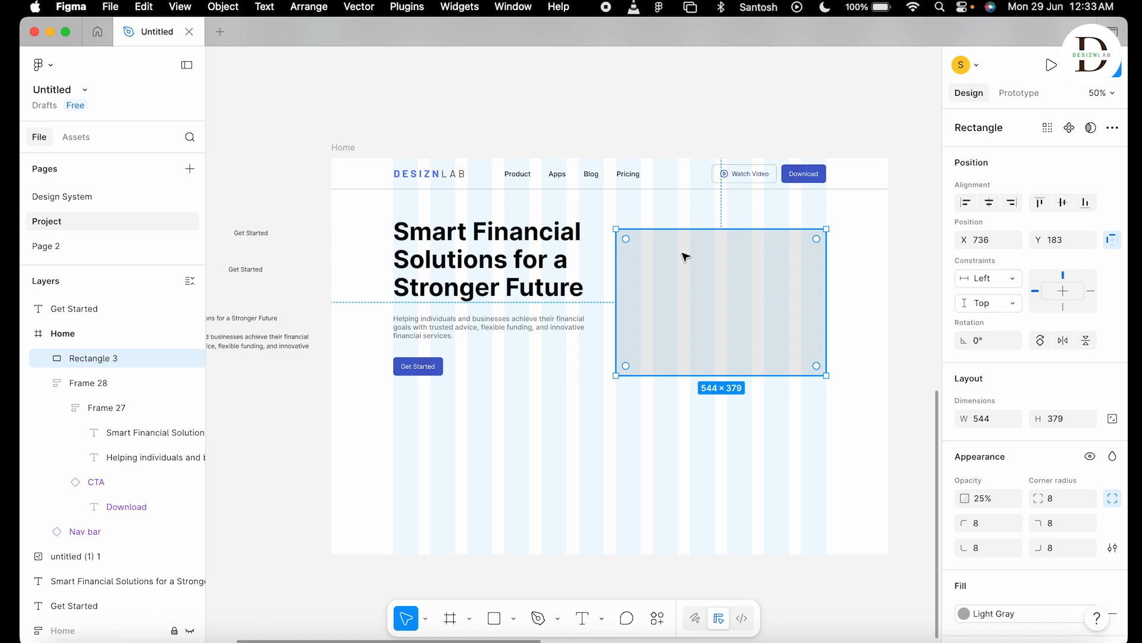
key("shift+a")
left_click(701, 436)
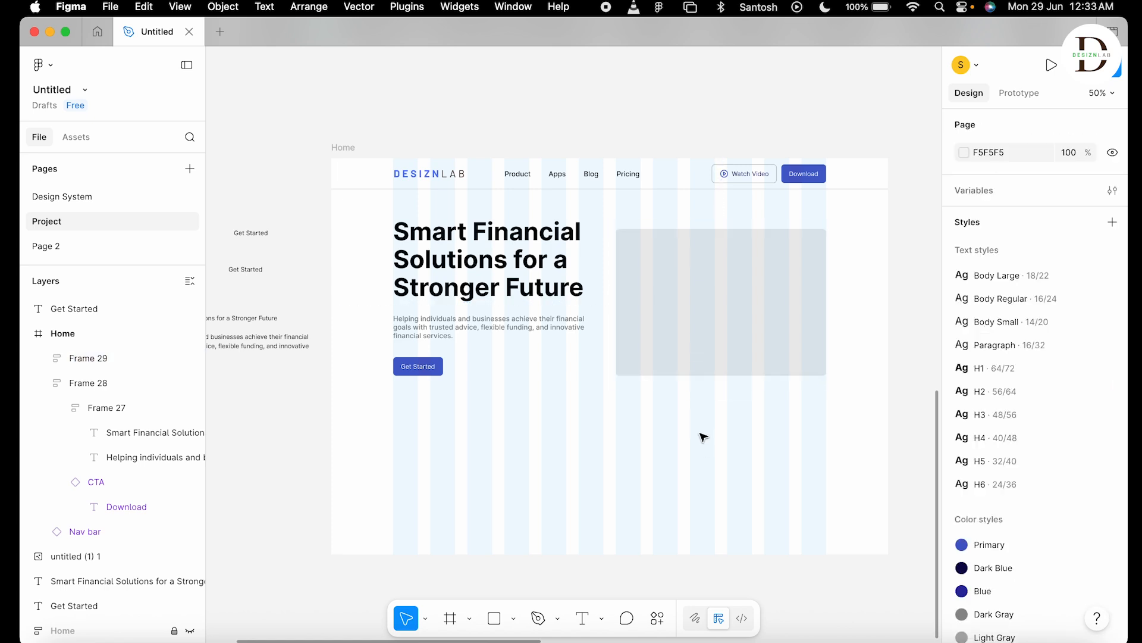
Set the placeholder frame's auto layout gap and its horizontal and vertical padding to 0.
left_click(691, 286)
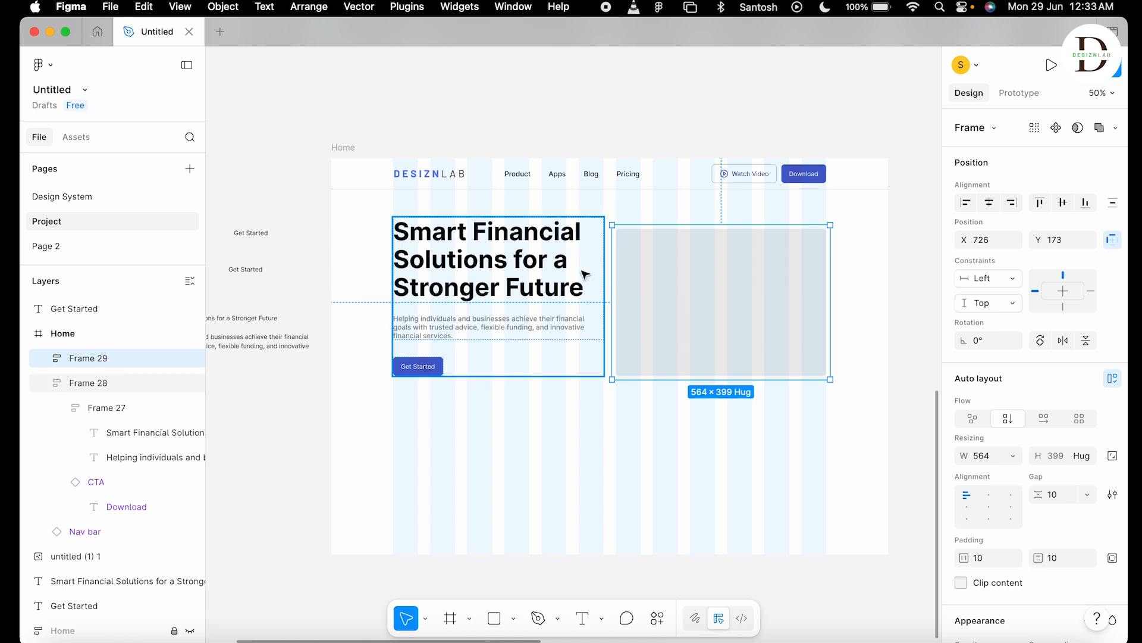
left_click(1065, 497)
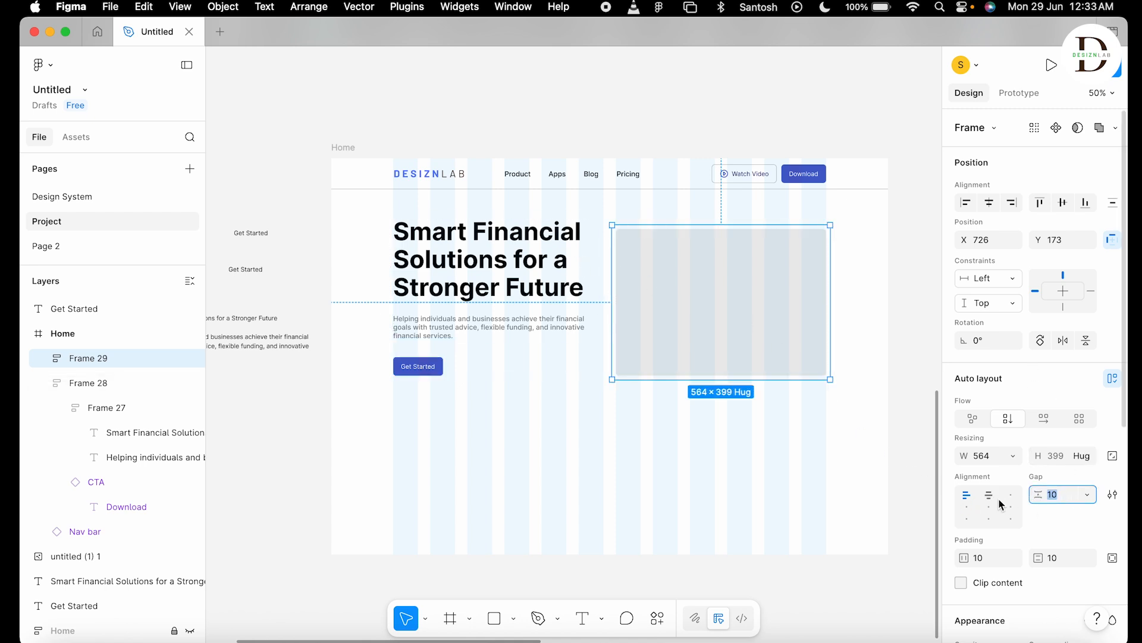
left_click(988, 557)
type("100")
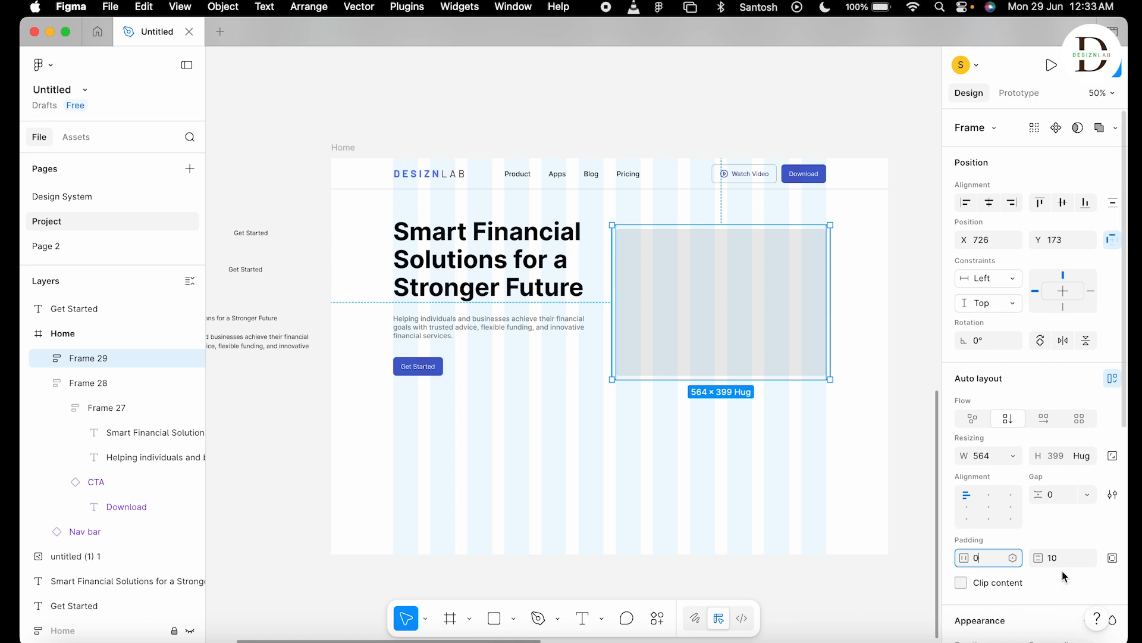
key("Tab")
type("0")
left_click(732, 383)
Move the placeholder frame up to about Y 159 and narrow it to 544 wide, matching the grid columns at X 736.
left_click(737, 326)
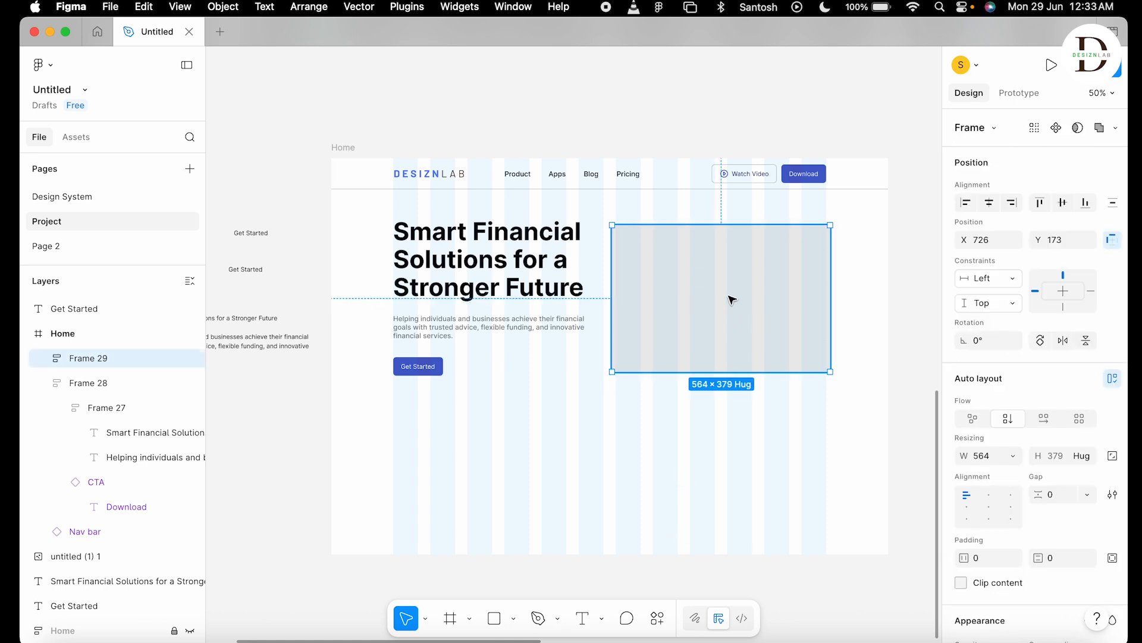
left_click_drag(804, 274, 800, 266)
left_click_drag(611, 286, 619, 286)
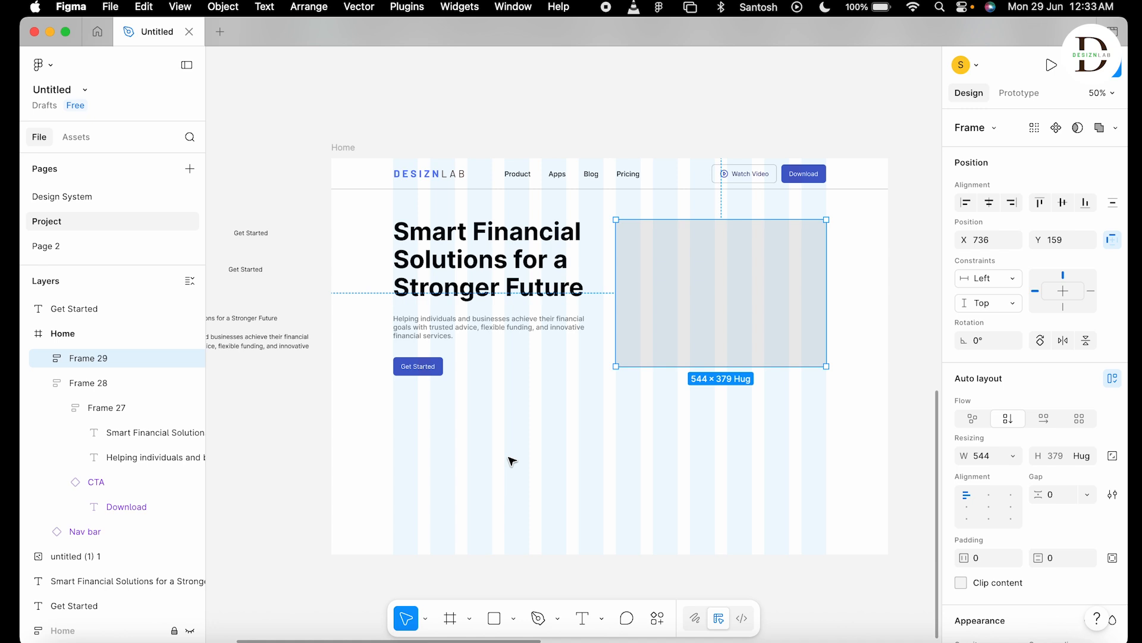
Switch to Finder's Home Page folder and arrange its window so both the image files and the placeholder frame are accessible.
left_click(49, 625)
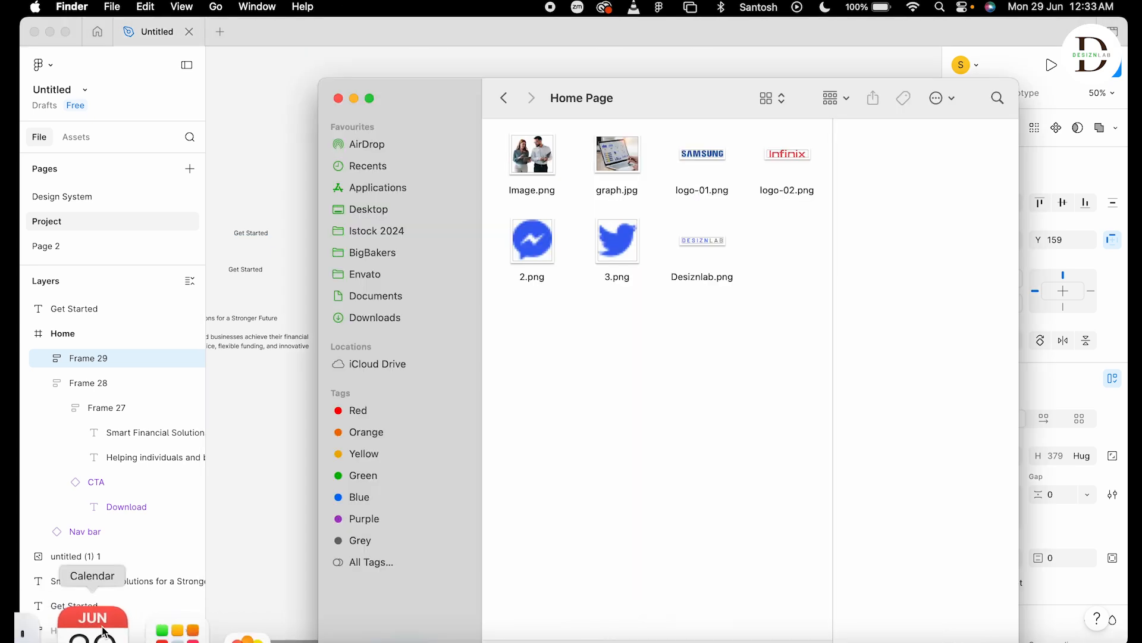
left_click(504, 98)
left_click(531, 172)
double_click(531, 171)
left_click_drag(663, 84, 506, 86)
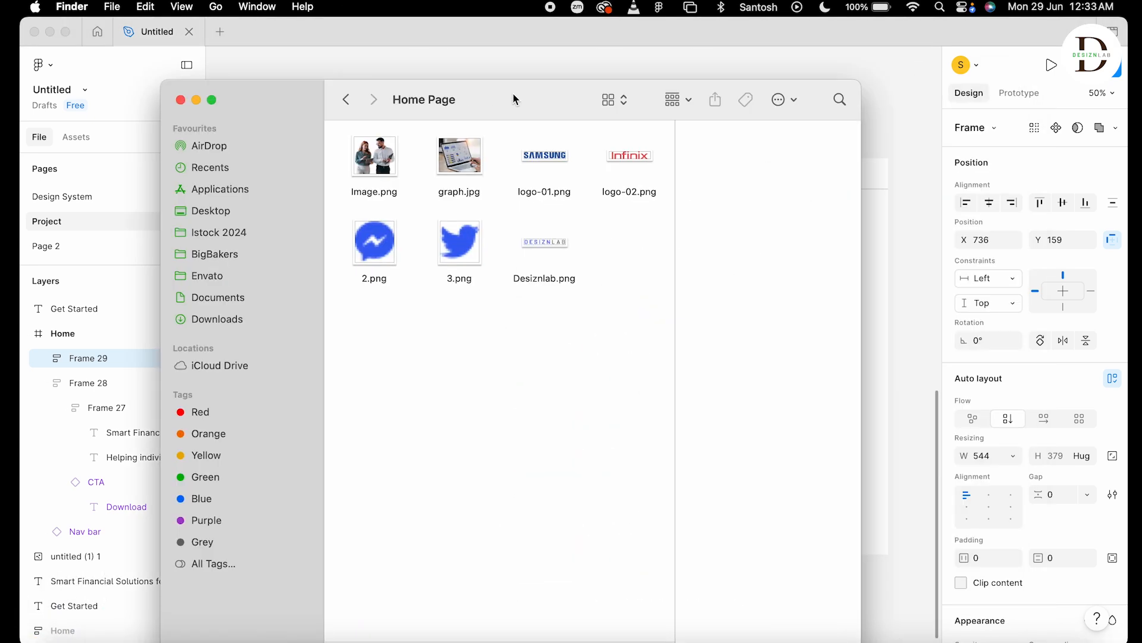
left_click_drag(862, 212, 1127, 213)
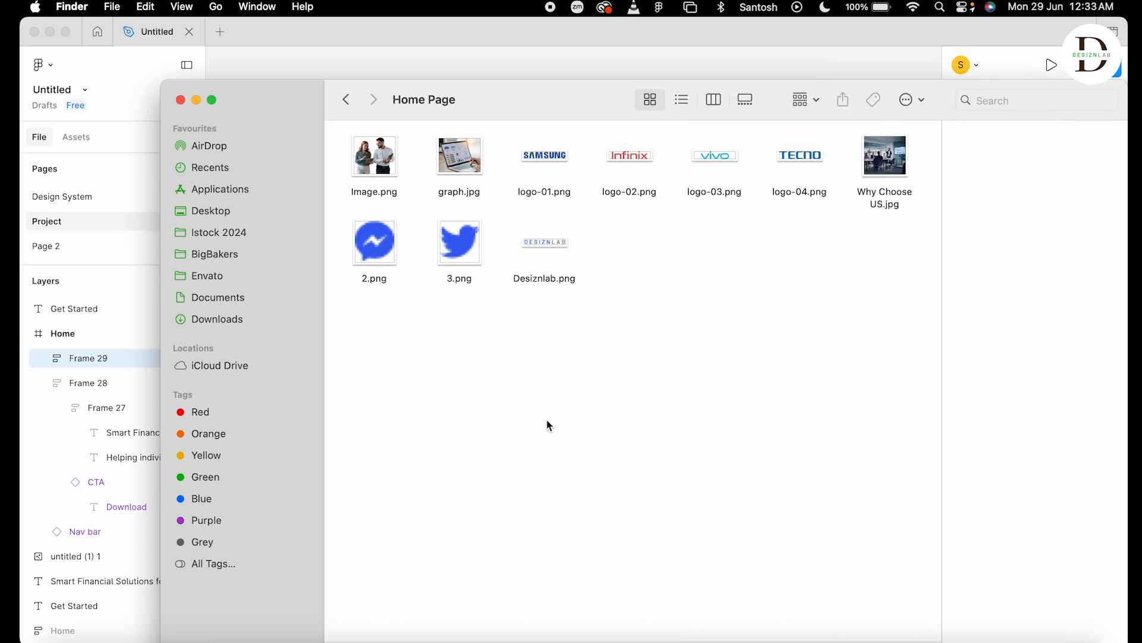
left_click_drag(518, 105, 612, 276)
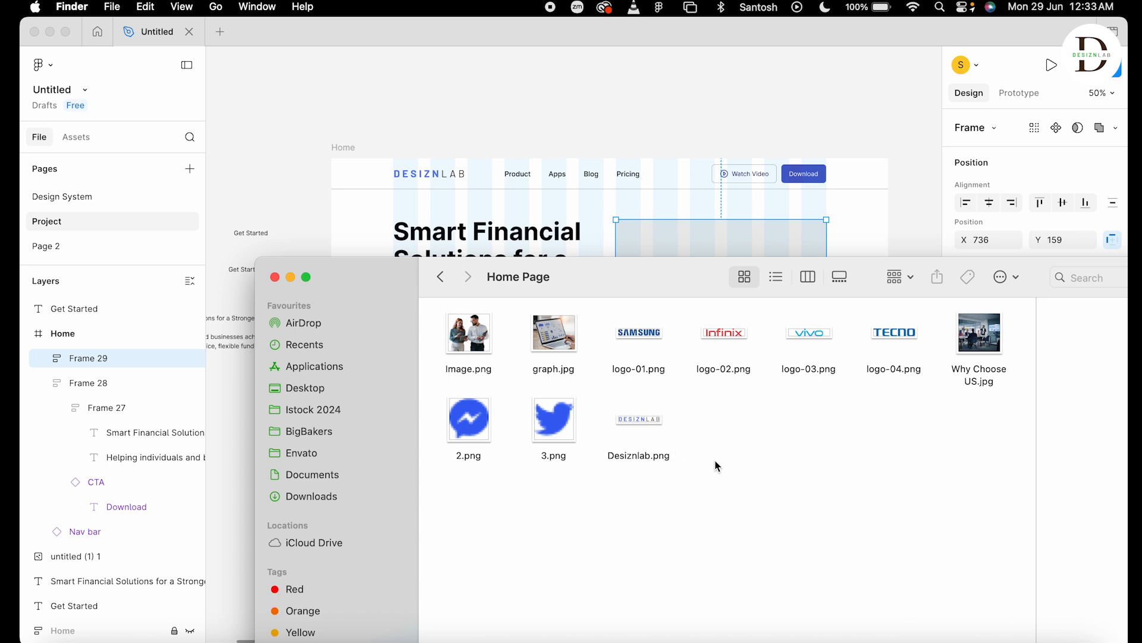
left_click_drag(575, 289, 585, 465)
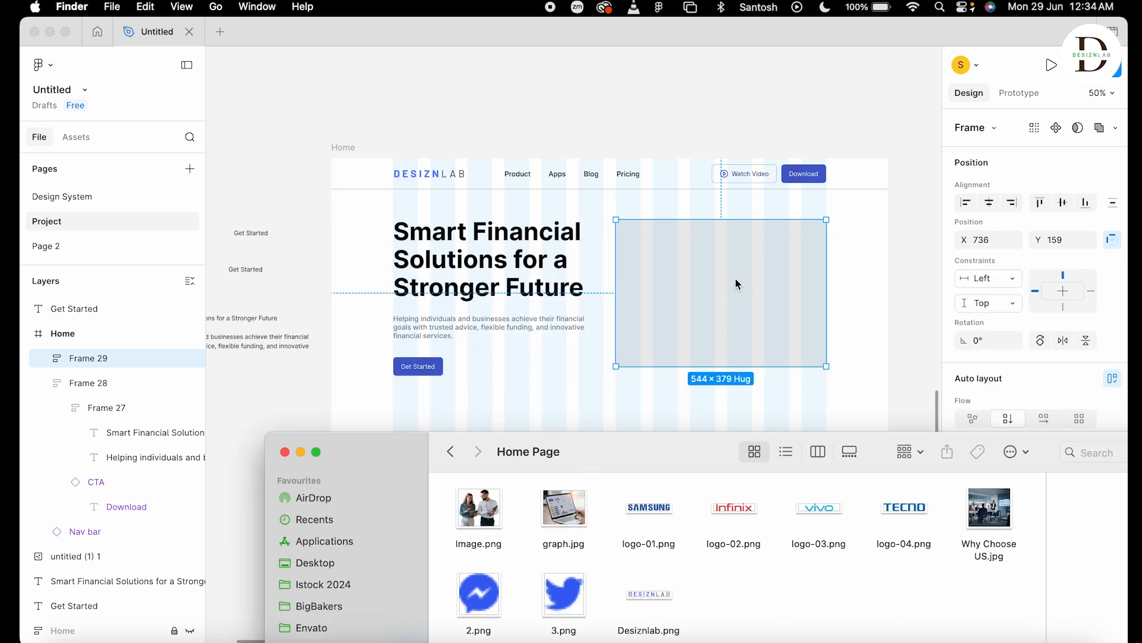
Insert Image.png from the Home Page folder into the placeholder's auto layout frame.
left_click_drag(488, 525, 720, 337)
left_click(580, 379)
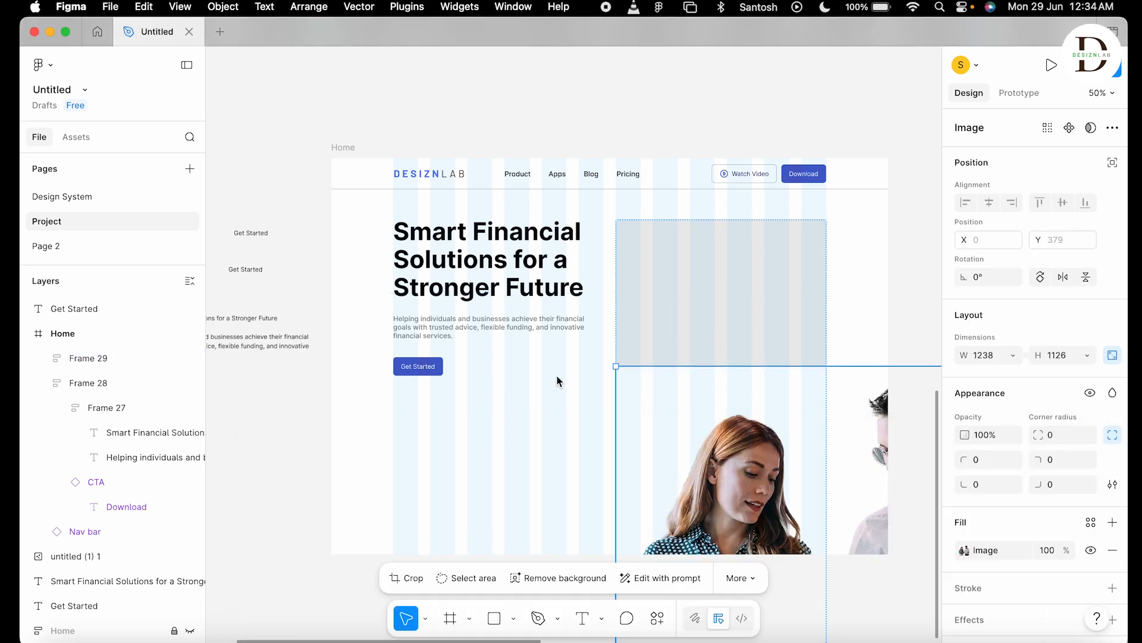
left_click(722, 463)
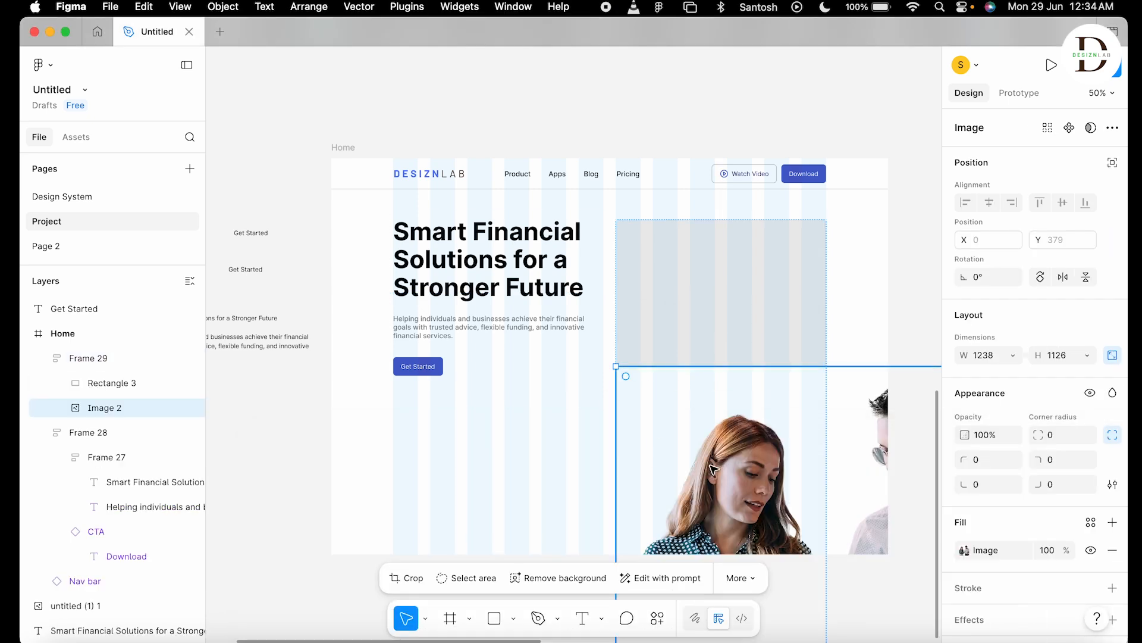
Shrink the inserted photo of the two people proportionally to about 289 × 263.
scroll(714, 470, "down", 6)
left_click_drag(613, 461, 683, 38)
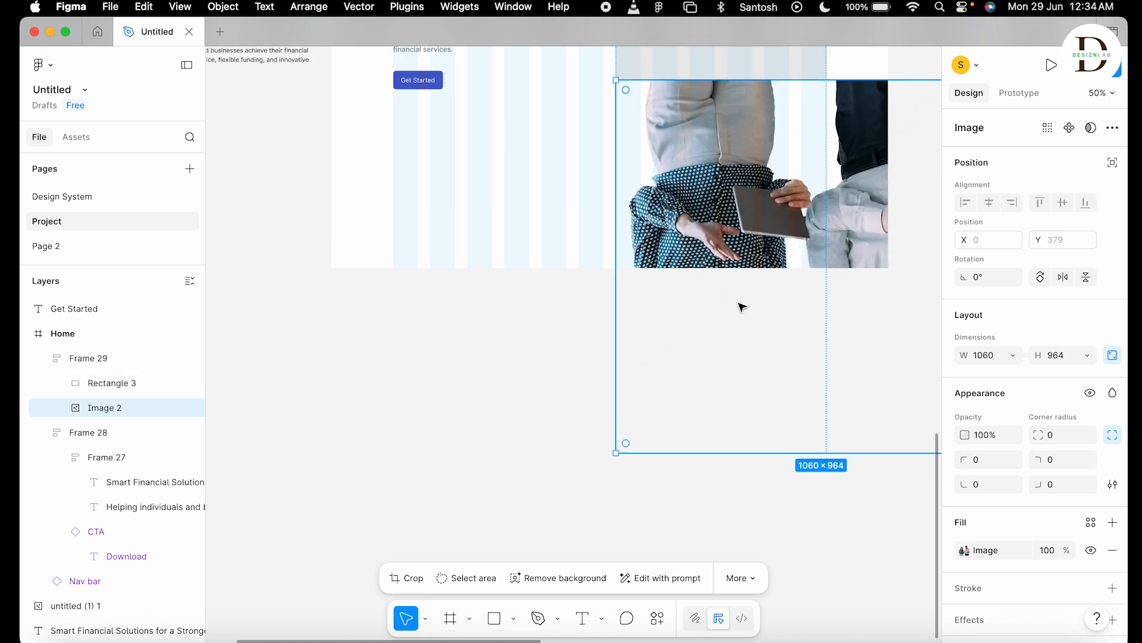
key("minus")
key("super+z")
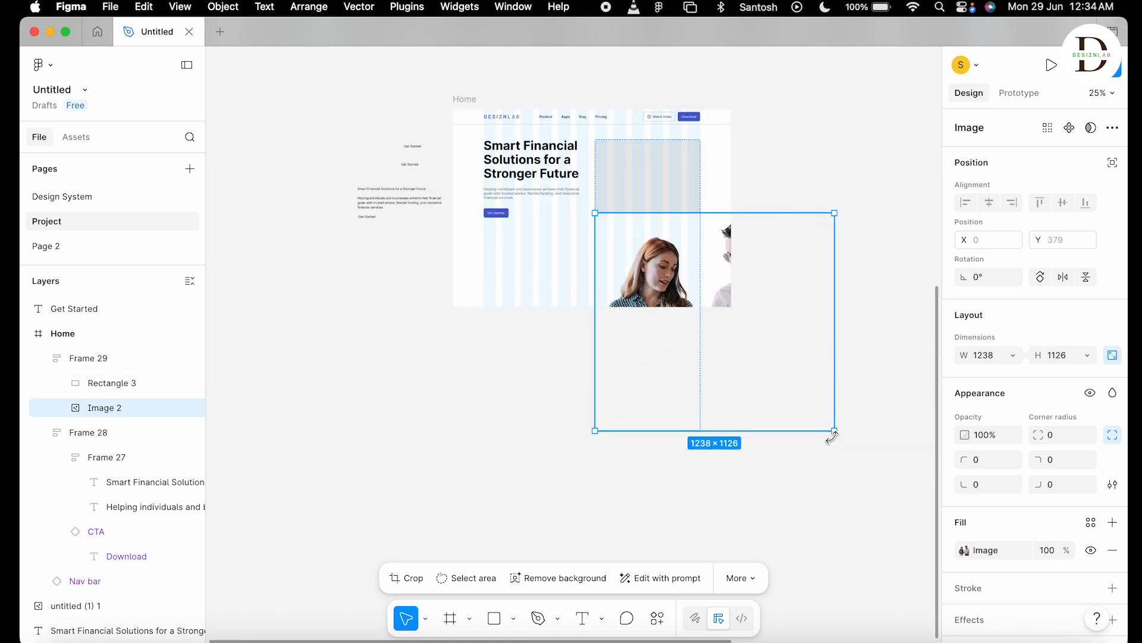
left_click_drag(835, 430, 653, 263)
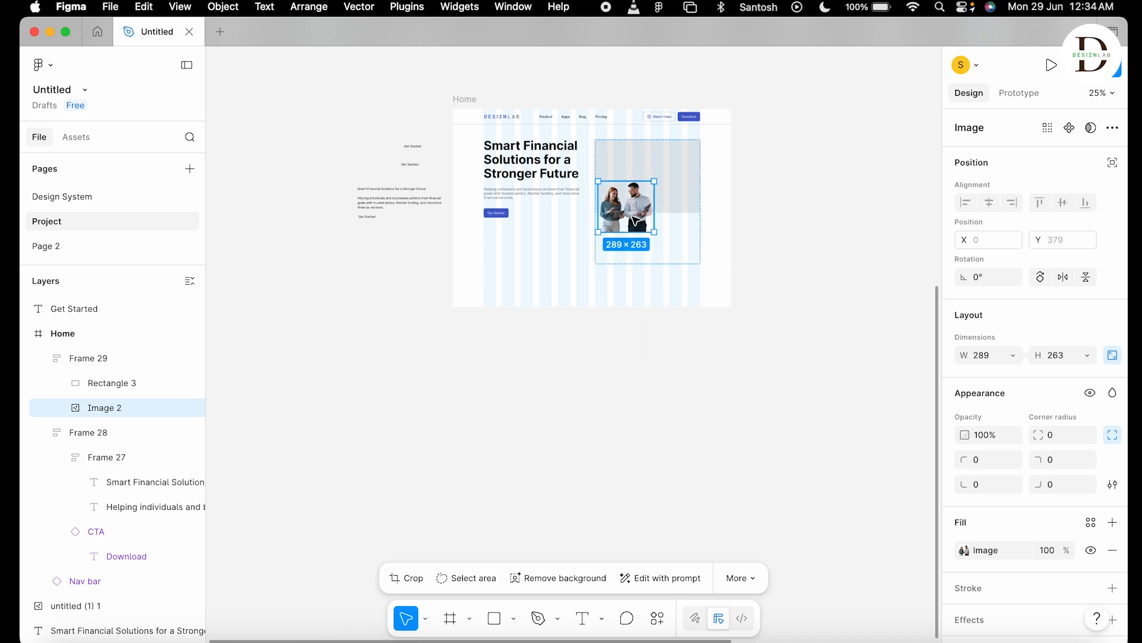
Move the people photo above the gray rectangle in the stack and insert graph.jpg from the Home Page folder below it, scaled to about 296 × 243.
left_click_drag(634, 222, 633, 169)
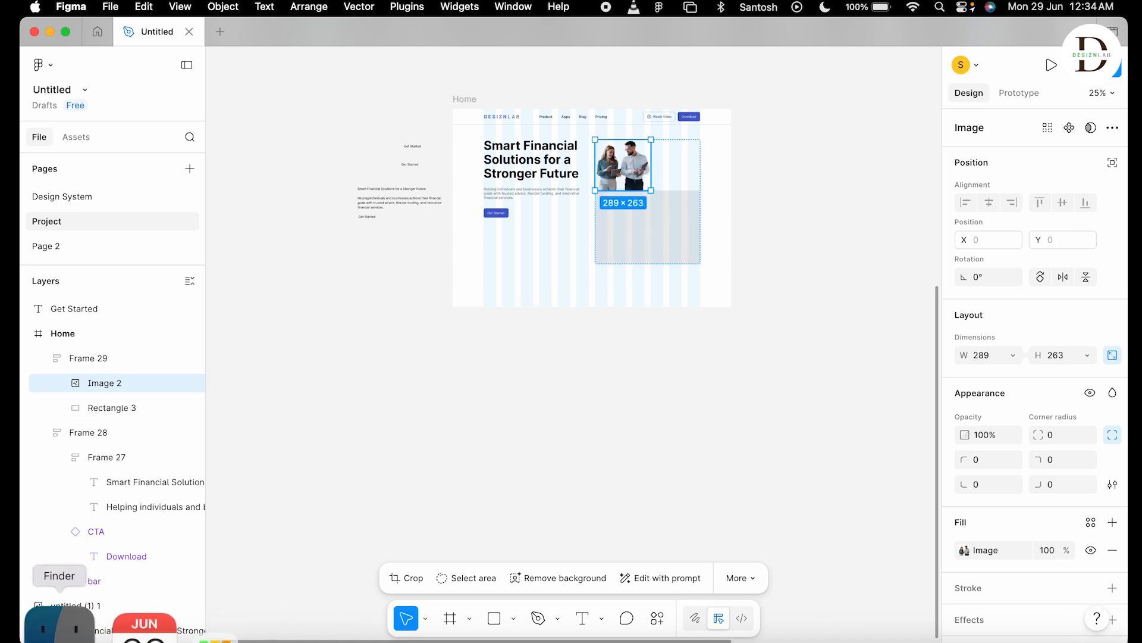
left_click(44, 624)
left_click_drag(564, 507, 503, 275)
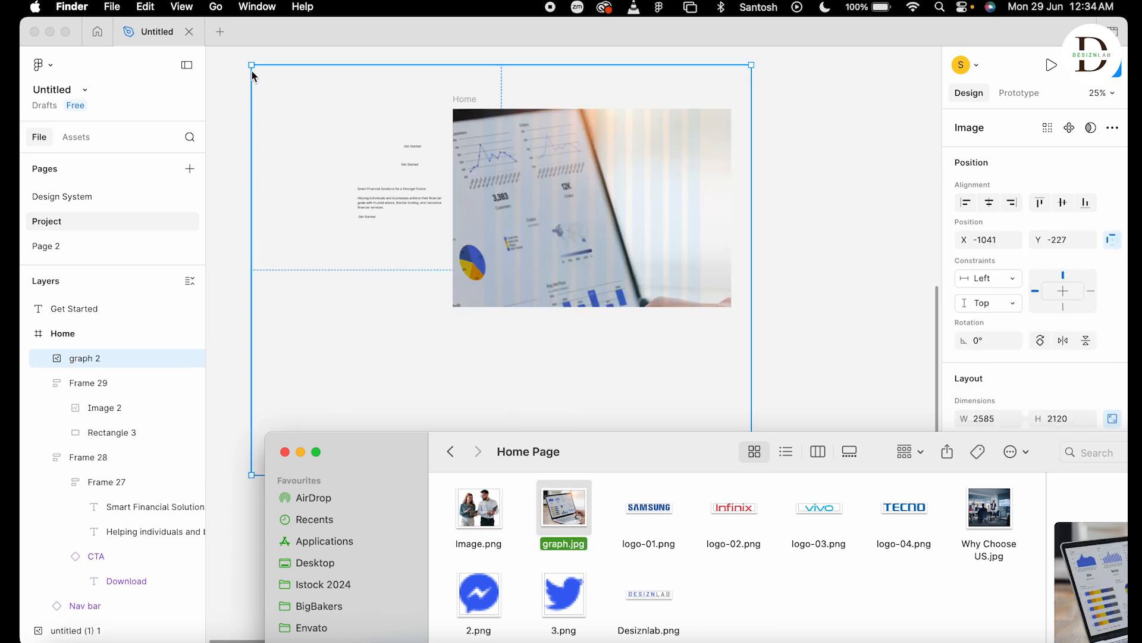
left_click_drag(252, 475, 625, 214)
left_click(566, 404)
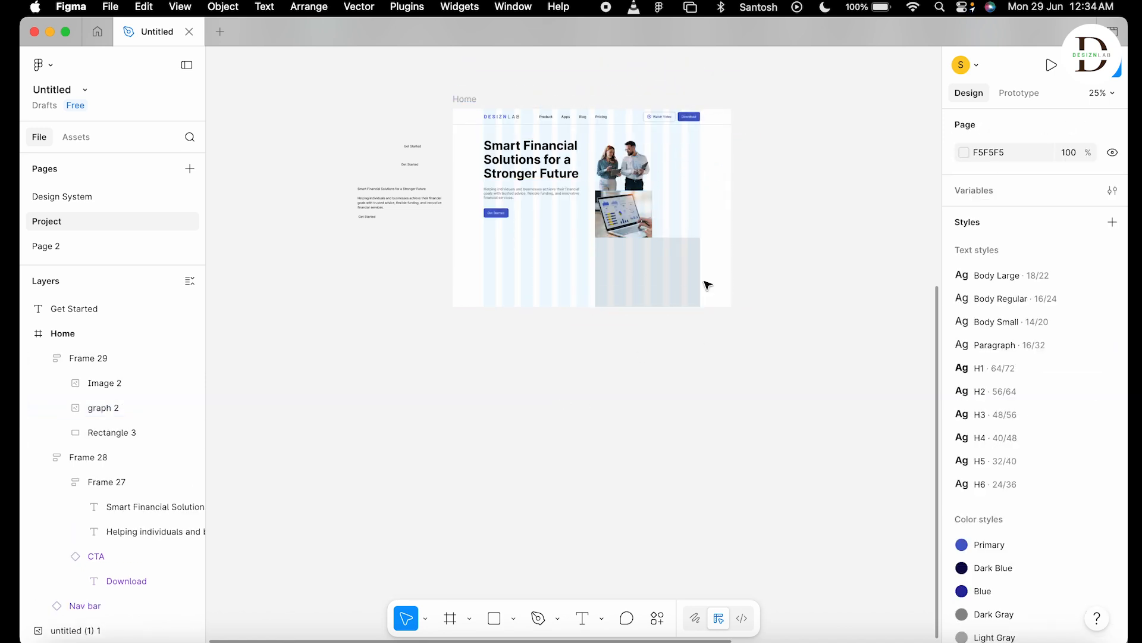
Examine the auto layout frame up close to check how the two photos and the gray rectangle are stacked.
left_click(692, 207)
key("super+plus")
key("super+plus")
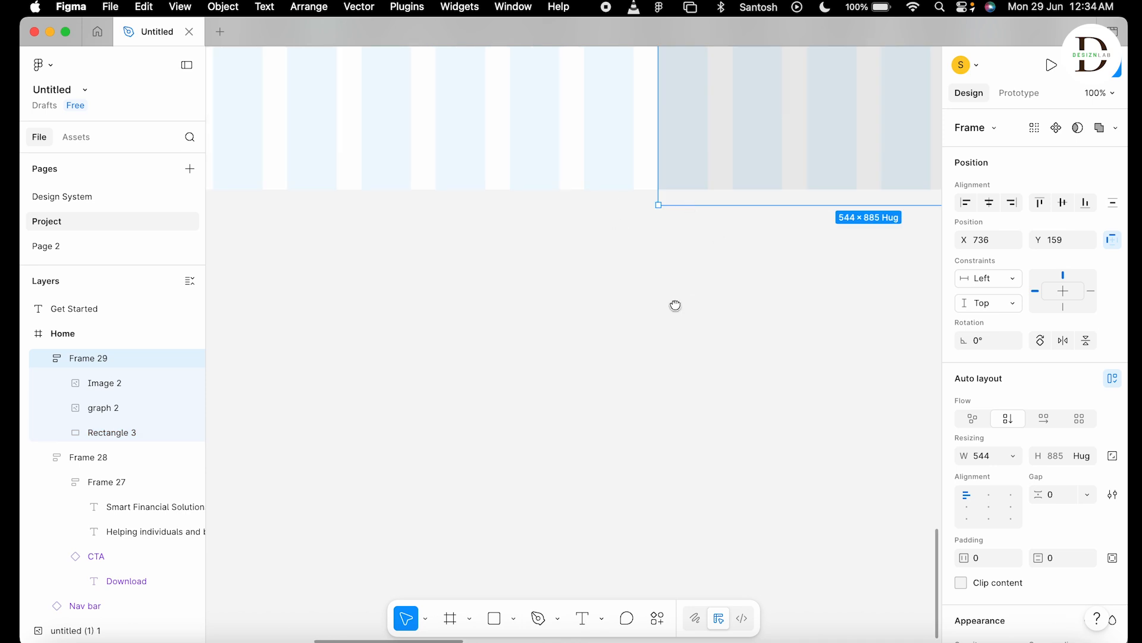
left_click_drag(718, 236, 606, 490)
left_click_drag(648, 376, 493, 513)
scroll(492, 513, "up", 4)
scroll(493, 512, "right", 2)
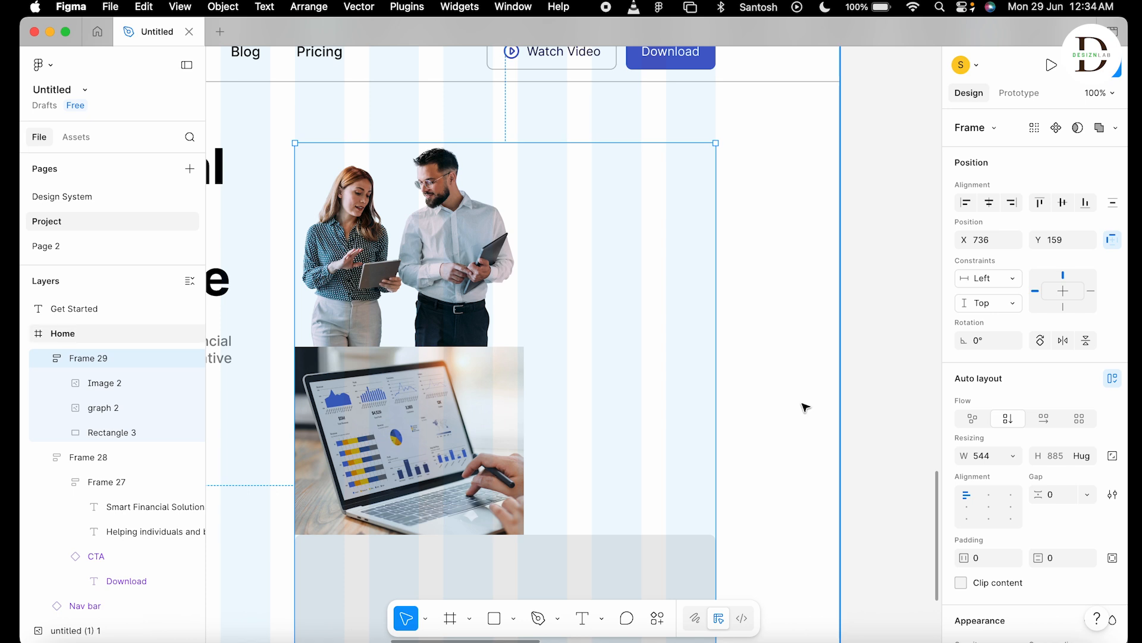
key("super+minus")
scroll(754, 449, "down", 4)
scroll(754, 449, "right", 1)
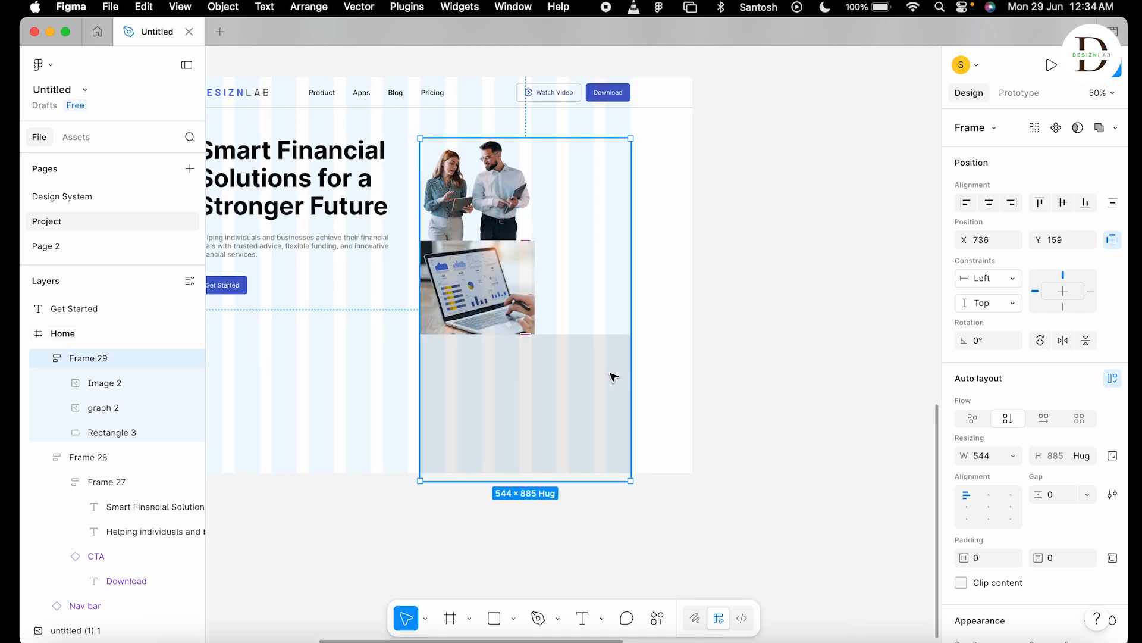
left_click(737, 338)
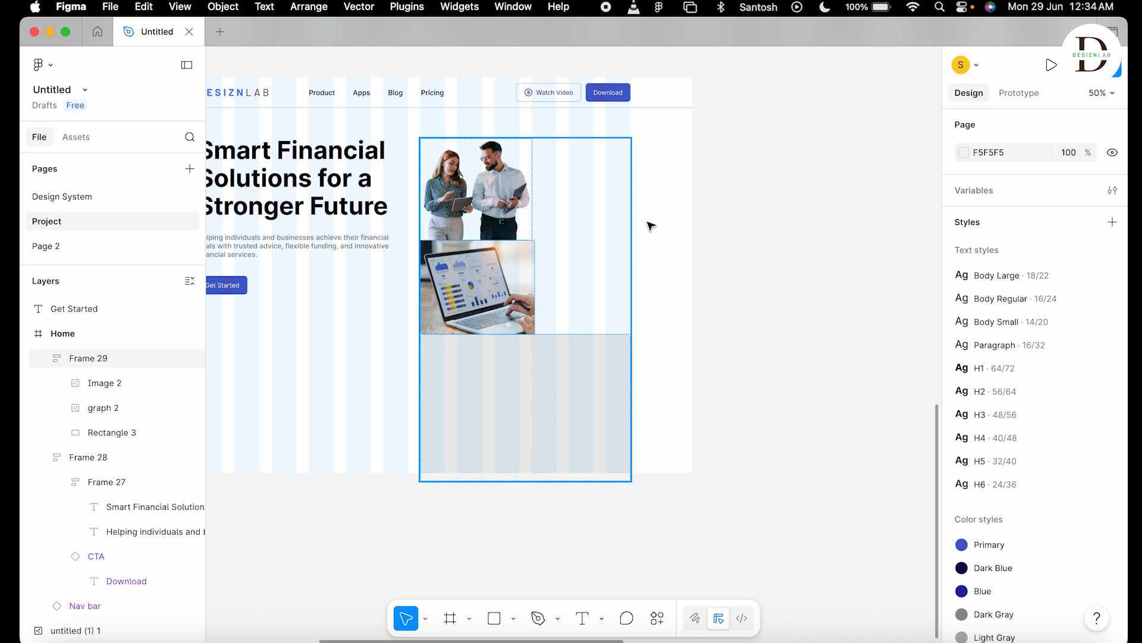
left_click_drag(485, 300, 576, 275)
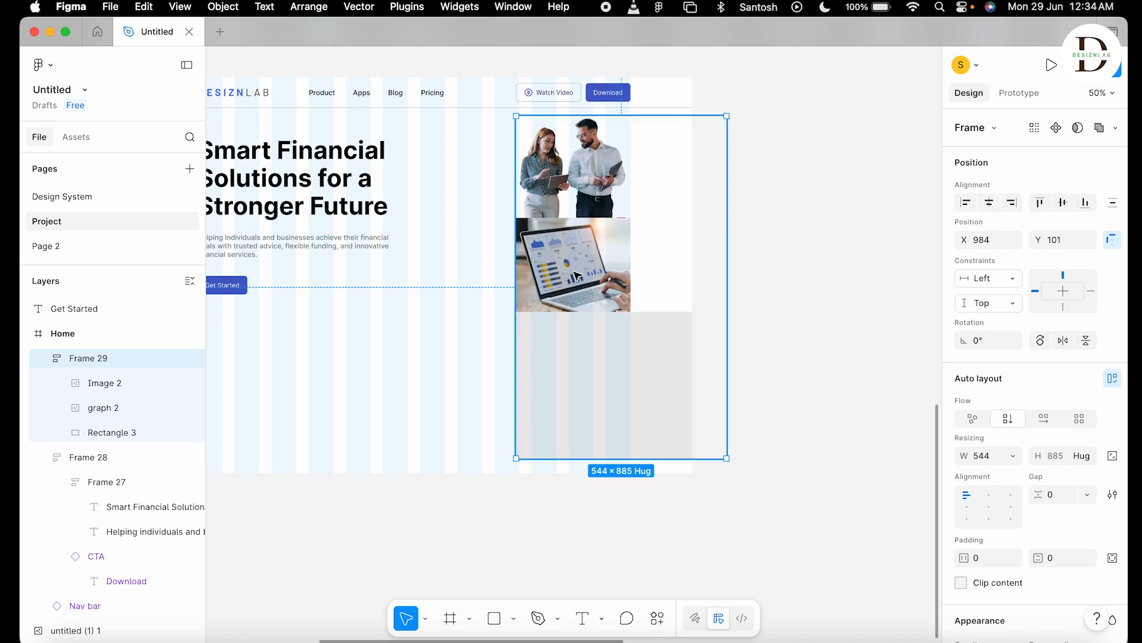
key("super+z")
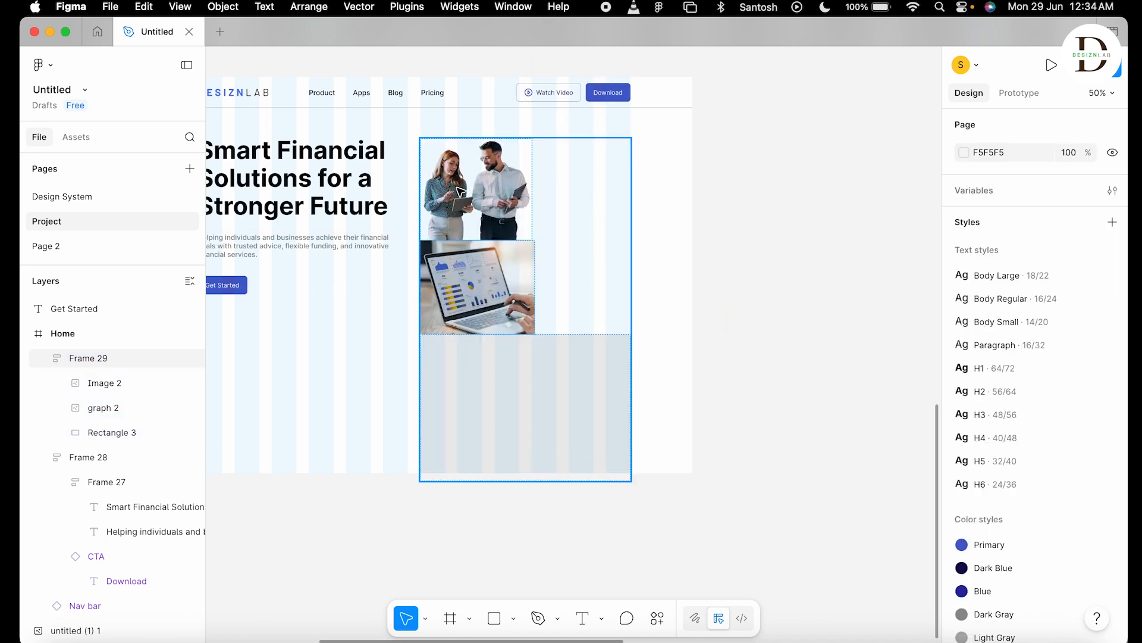
Reorder the frame's stack so the gray rectangle comes first, followed by the people photo and the laptop graph photo.
double_click(475, 190)
left_click_drag(475, 189, 561, 298)
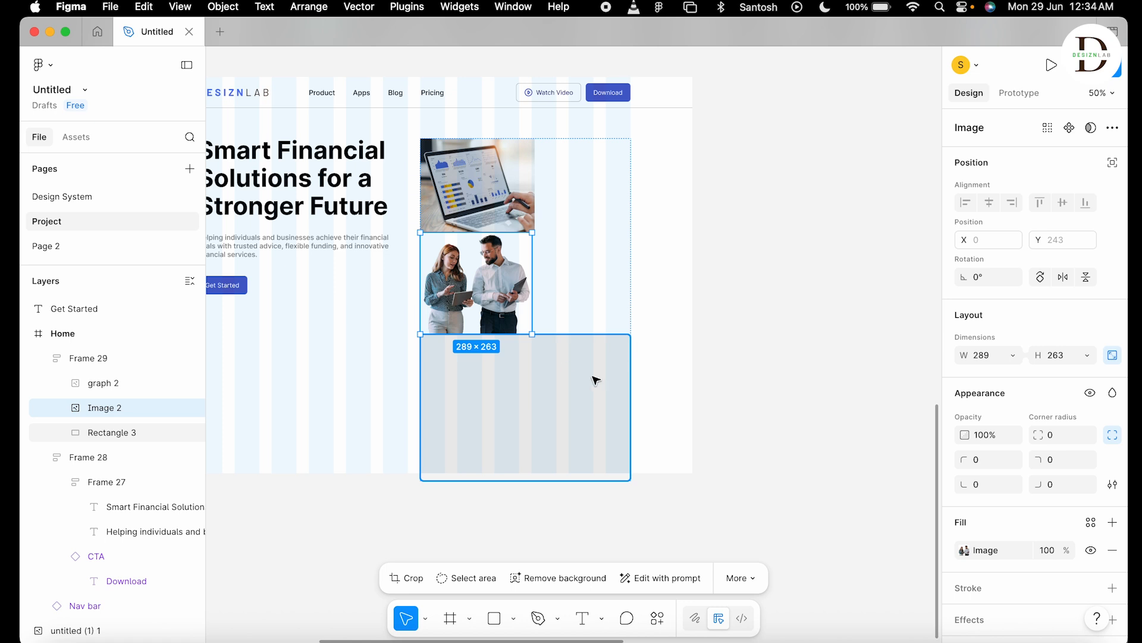
left_click_drag(497, 281, 506, 423)
left_click_drag(487, 189, 533, 375)
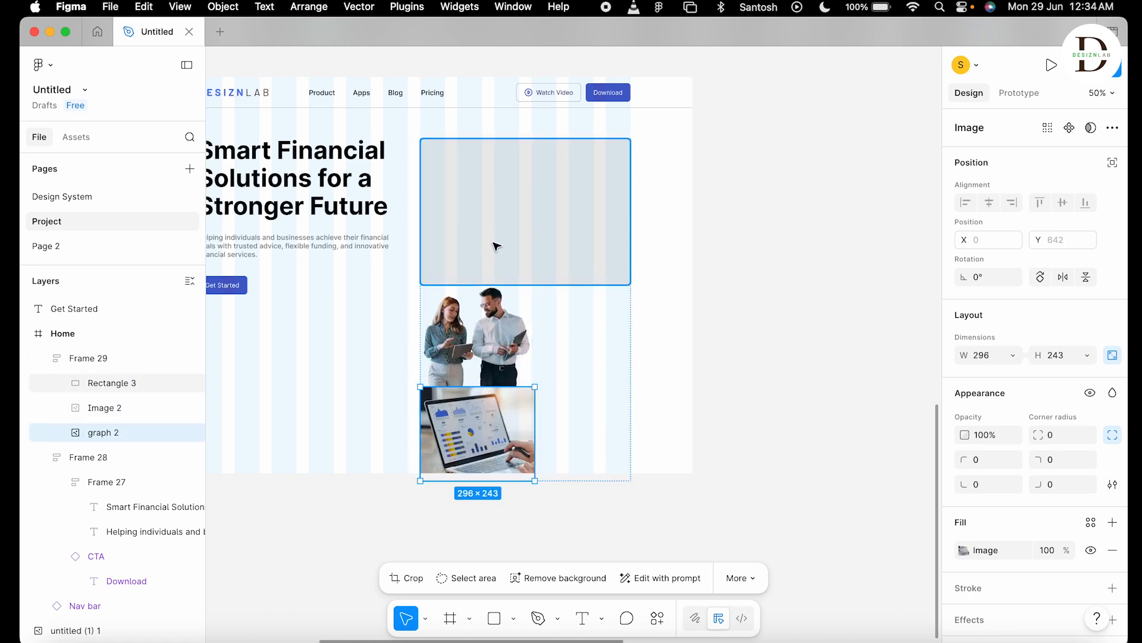
left_click(731, 246)
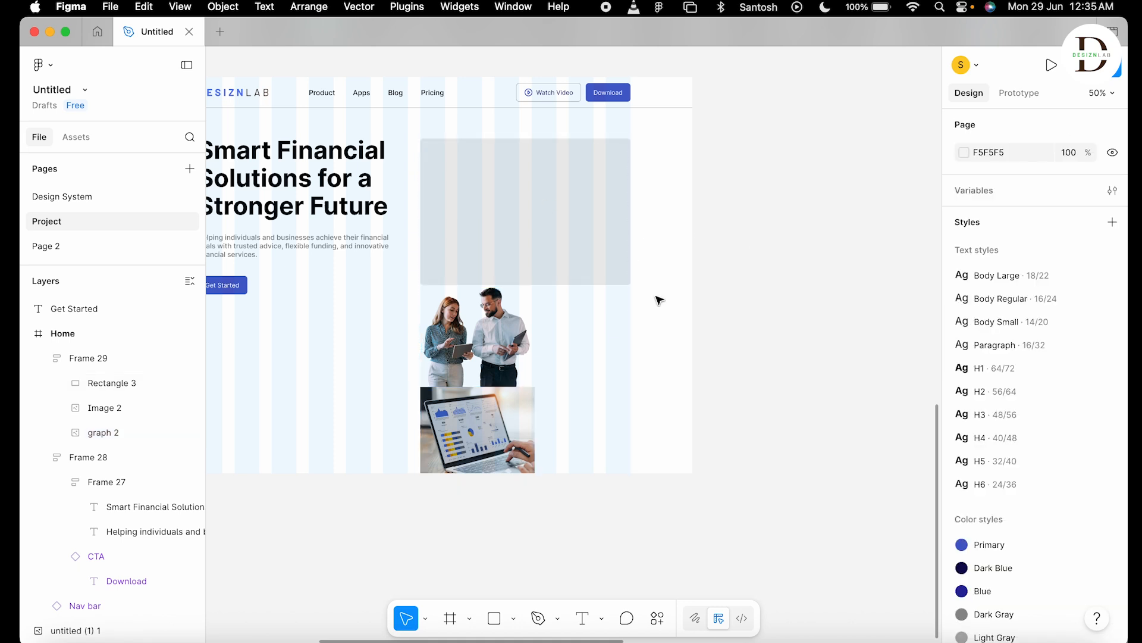
Make the laptop graph photo ignore auto layout, shrink it to about 170 × 139 and place it over the gray rectangle's lower-left corner.
left_click(510, 339)
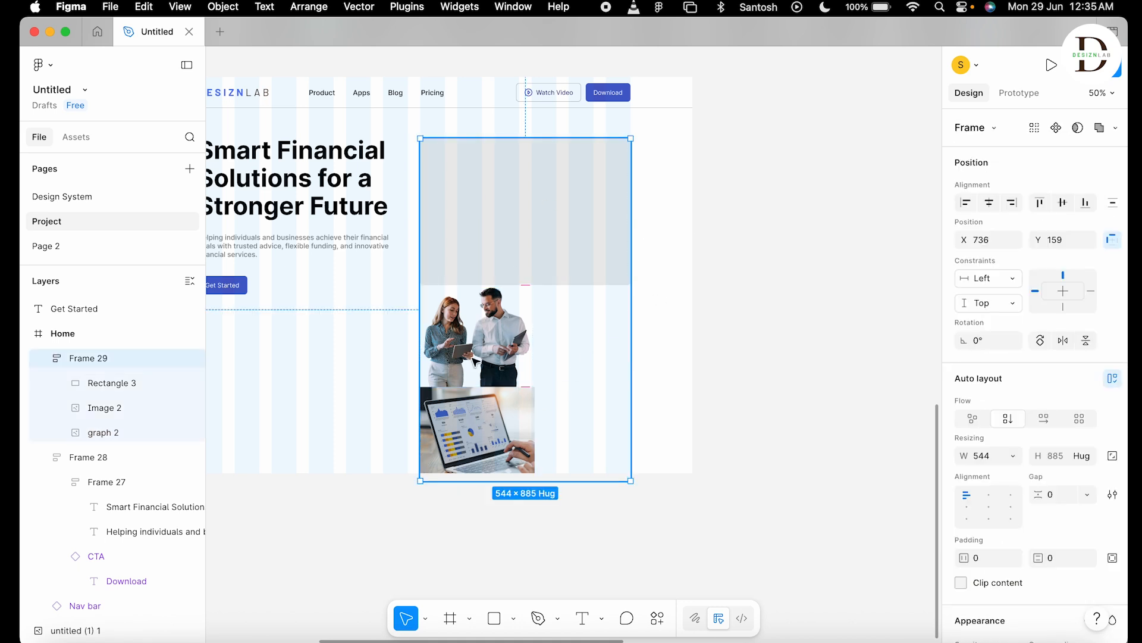
mouse_move(791, 36)
left_mouse_down()
mouse_move(763, 38)
mouse_move(791, 37)
left_mouse_up()
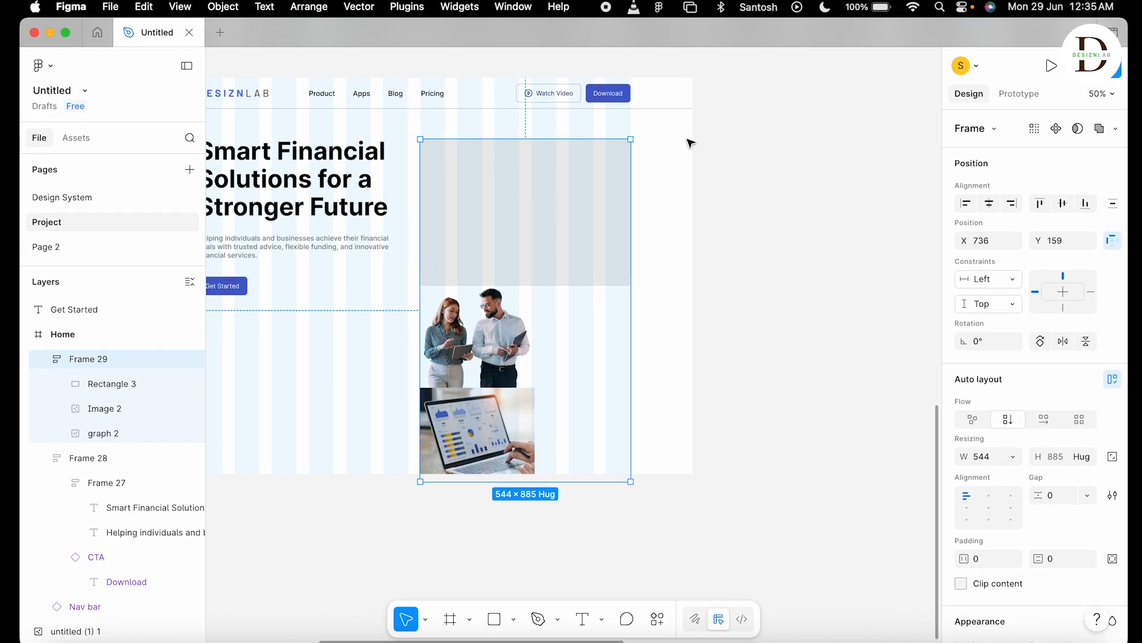
left_click(486, 431)
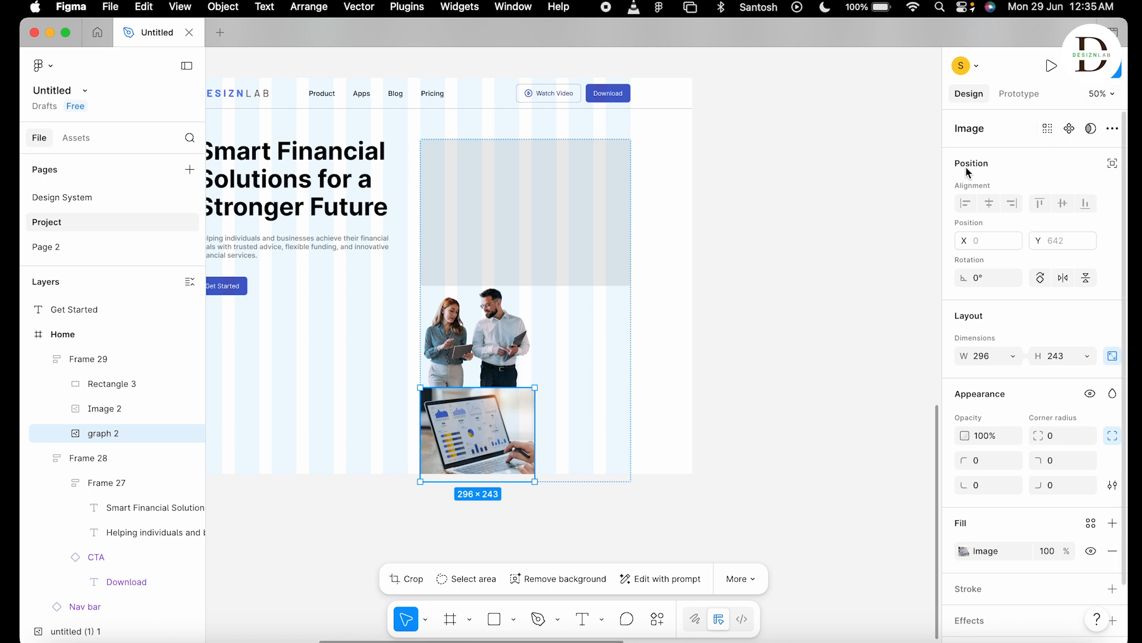
left_click(1112, 163)
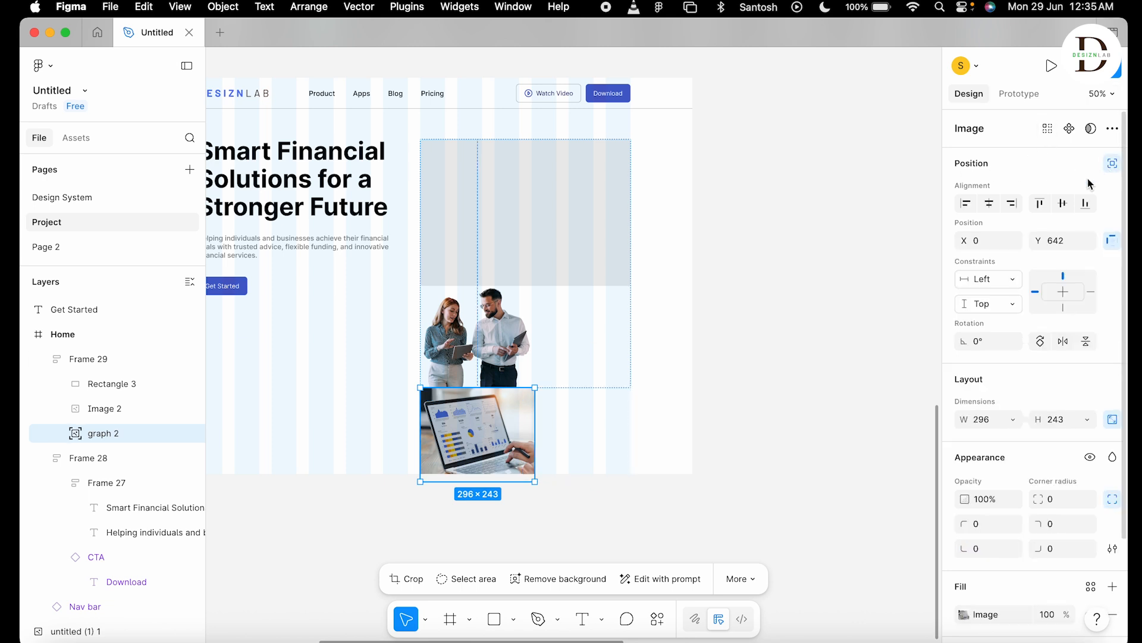
left_click_drag(505, 436, 487, 265)
left_click_drag(520, 309, 459, 266)
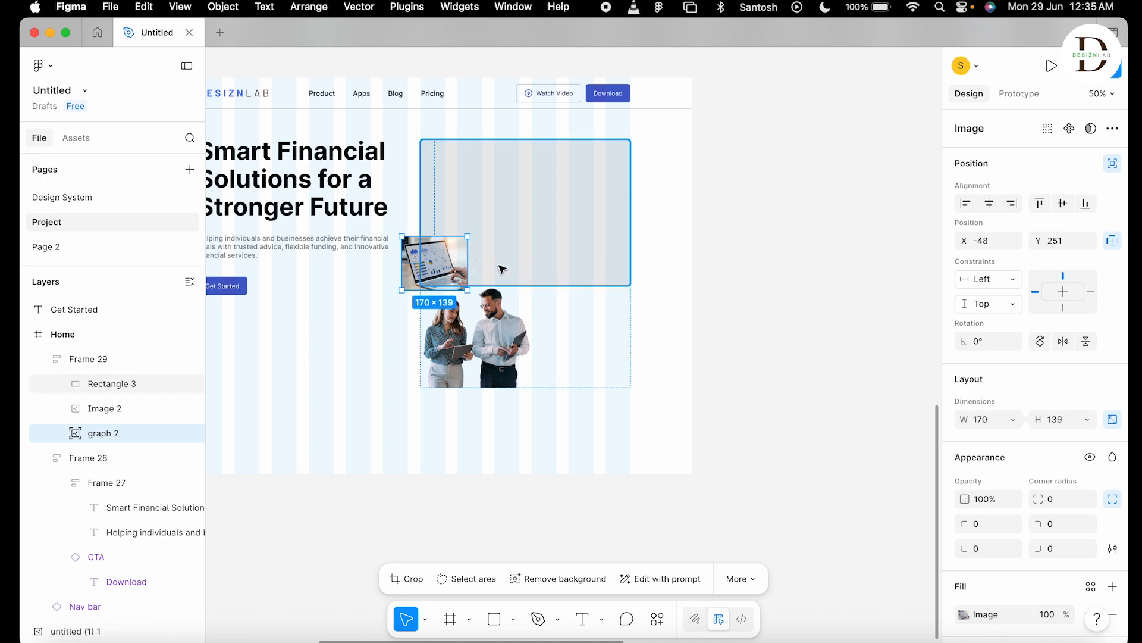
Make the people photo ignore auto layout and enlarge it to about 473 × 431, aligned with the gray rectangle's lower-right corner.
left_click(510, 359)
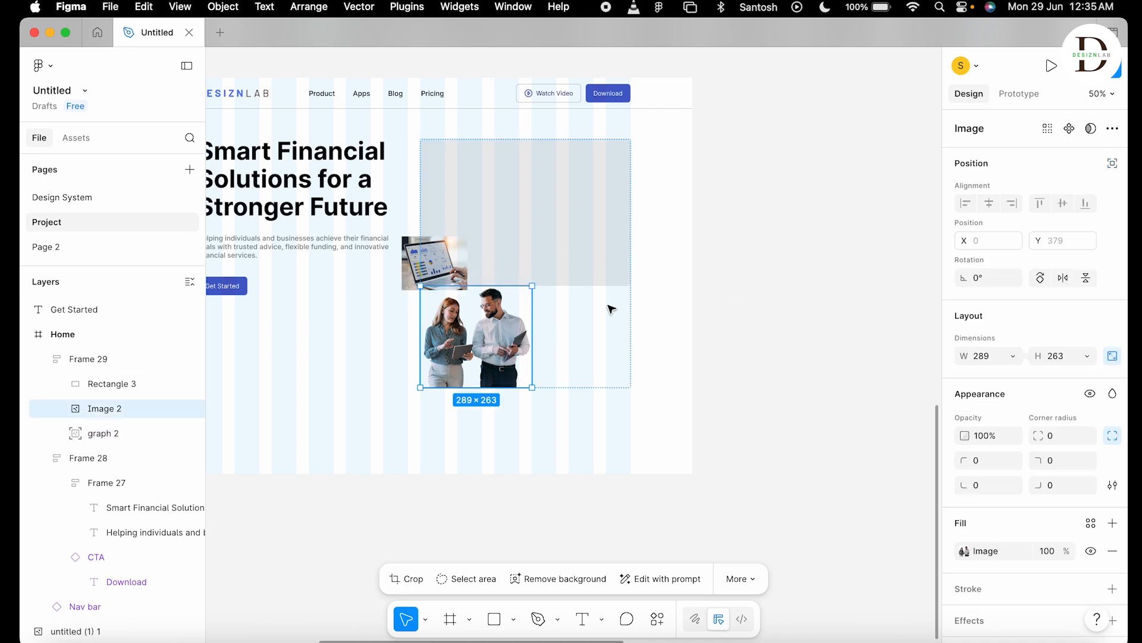
left_click(1113, 164)
left_click_drag(502, 352, 600, 250)
left_click_drag(520, 185, 442, 112)
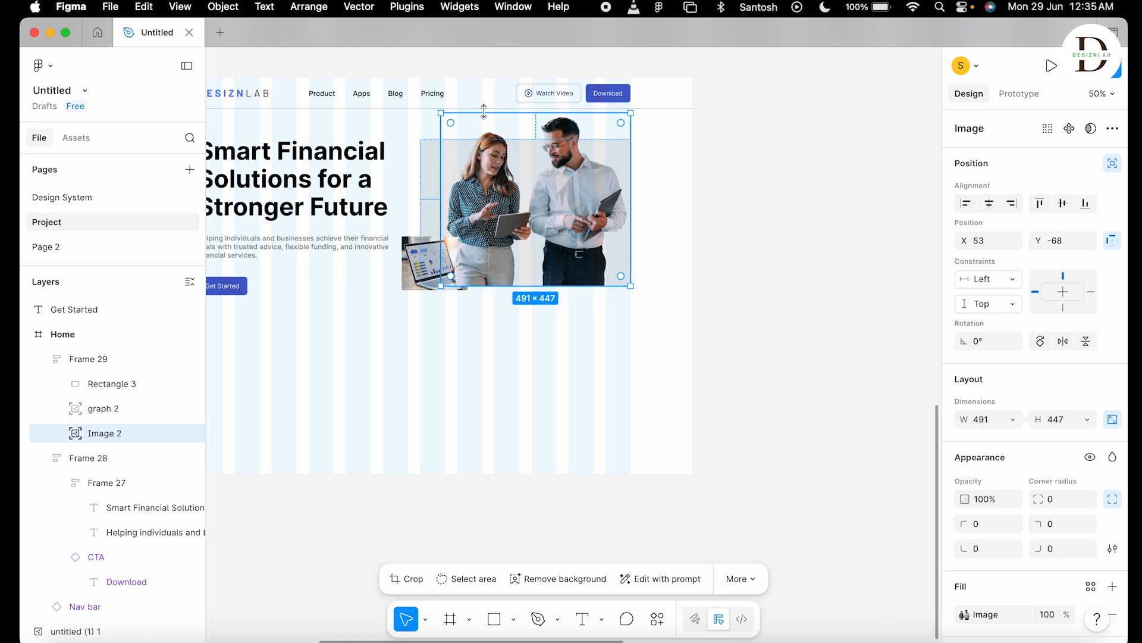
left_click_drag(478, 112, 477, 118)
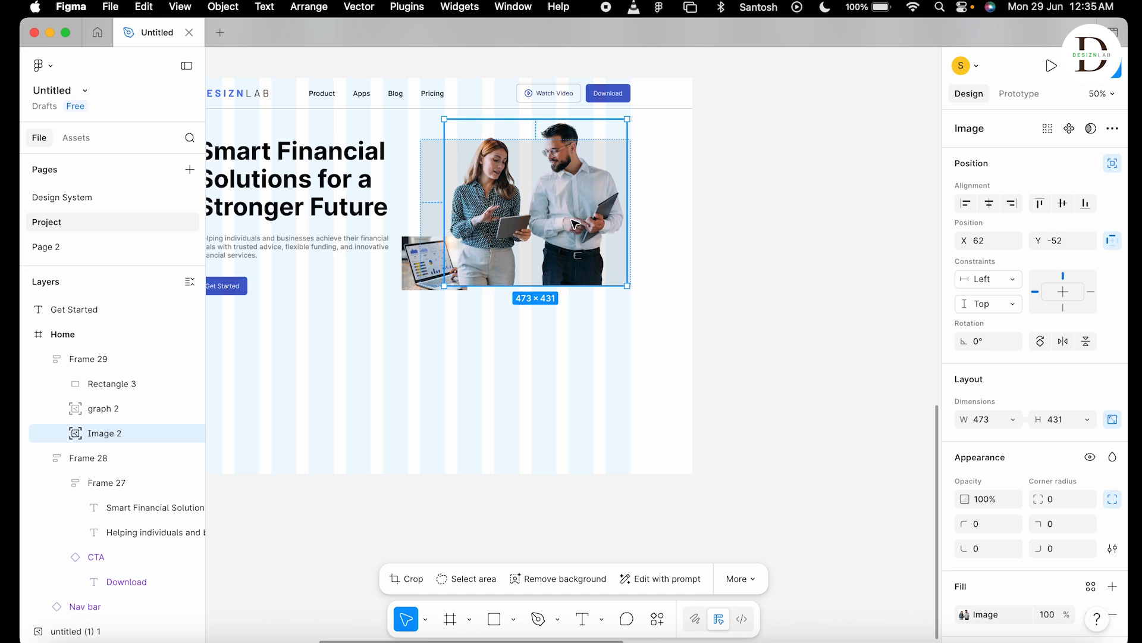
Move the laptop photo to about X -52, Y 293 in the frame and layer it in front of the people photo.
left_click(443, 262)
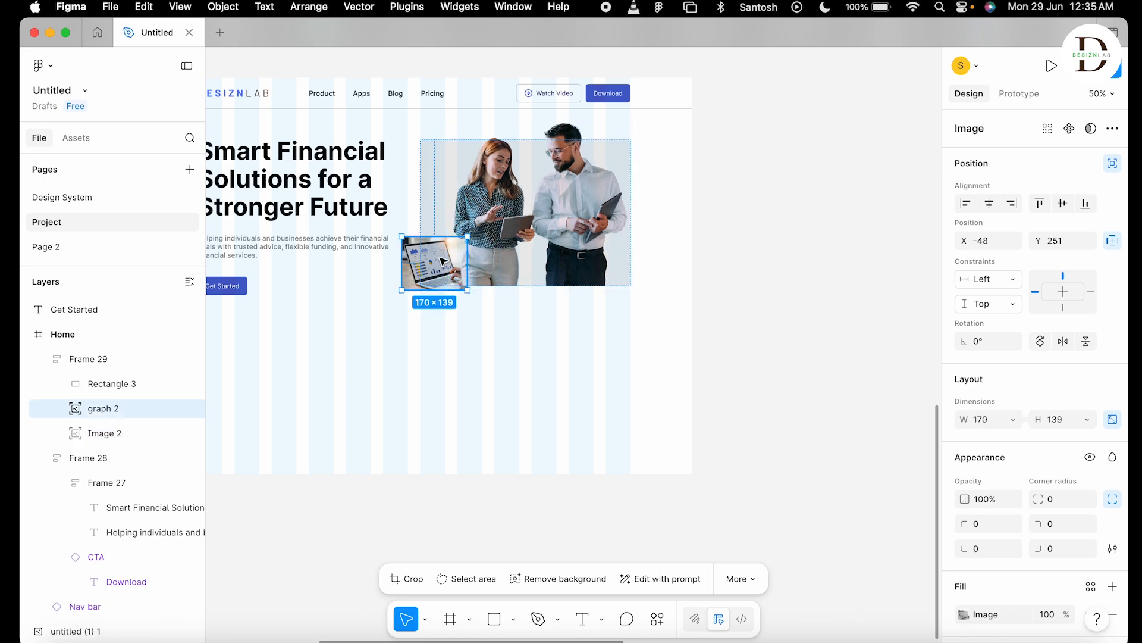
left_click_drag(427, 287, 423, 293)
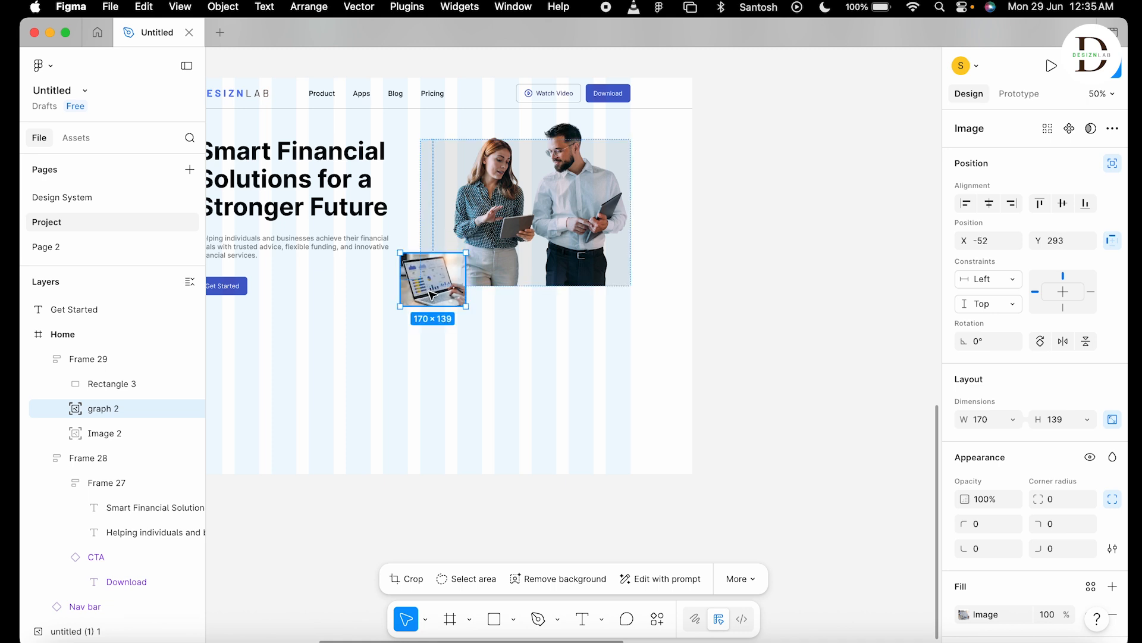
left_click(105, 432)
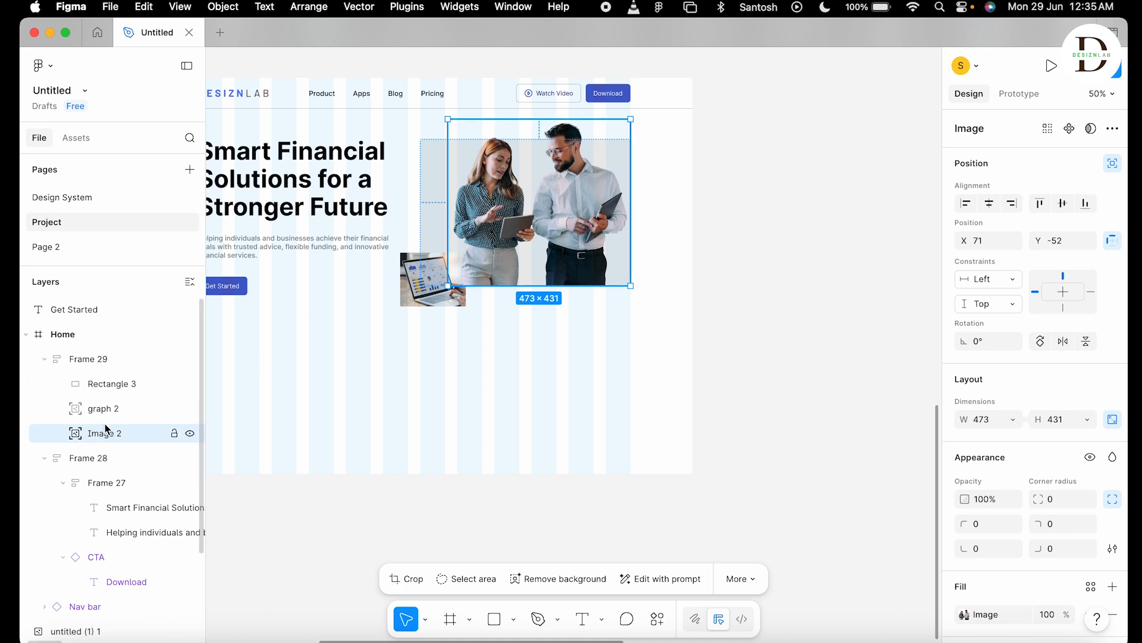
left_click_drag(107, 410, 111, 448)
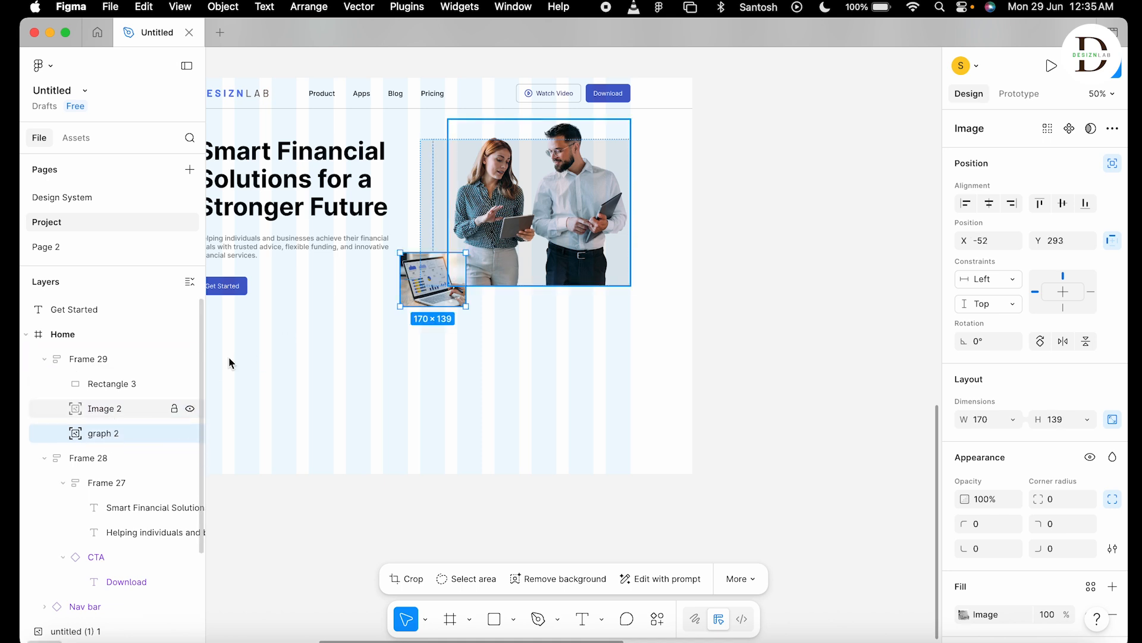
left_click(816, 298)
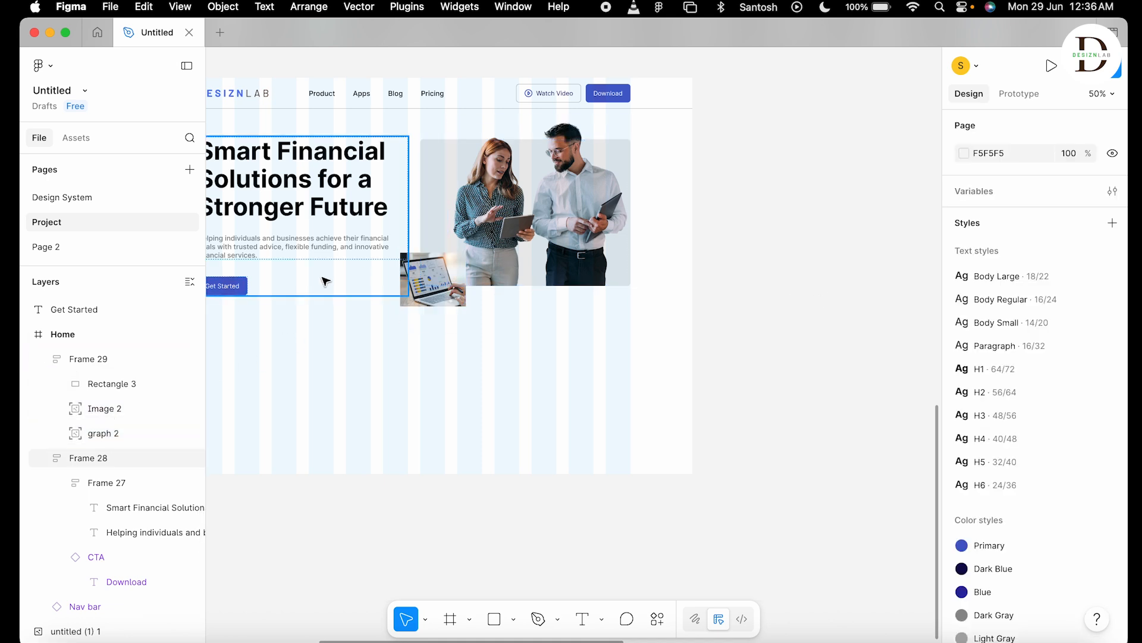
Round the laptop photo's corners with a radius of 8.
left_click(410, 298)
left_click(411, 297)
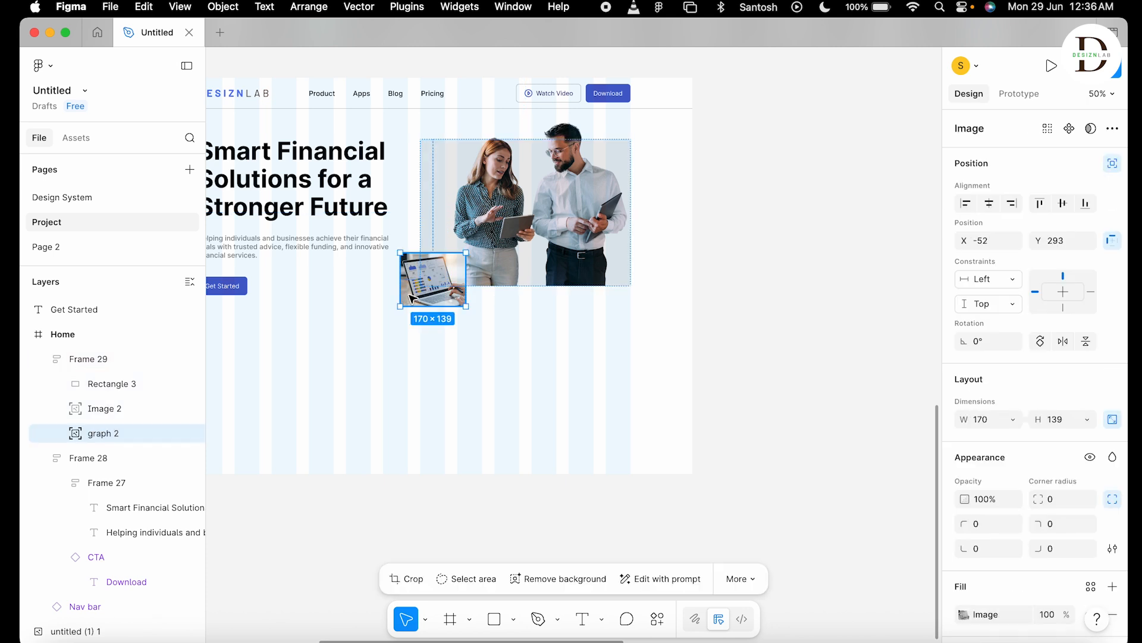
key("super+equal")
key("super+equal")
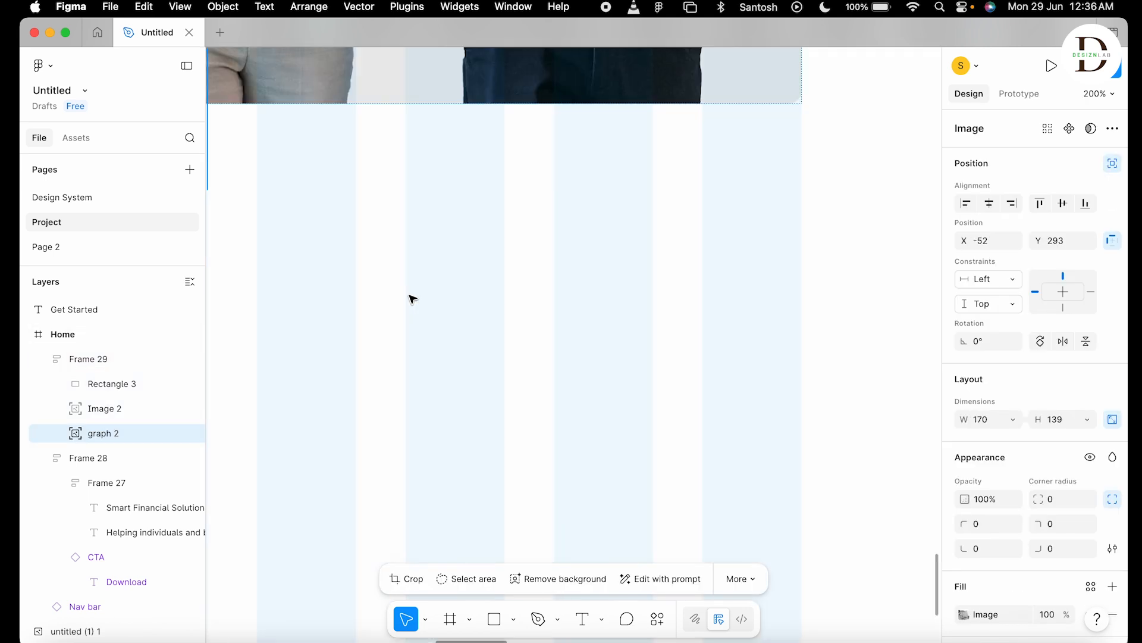
scroll(476, 294, "up", 5)
scroll(658, 436, "left", 3)
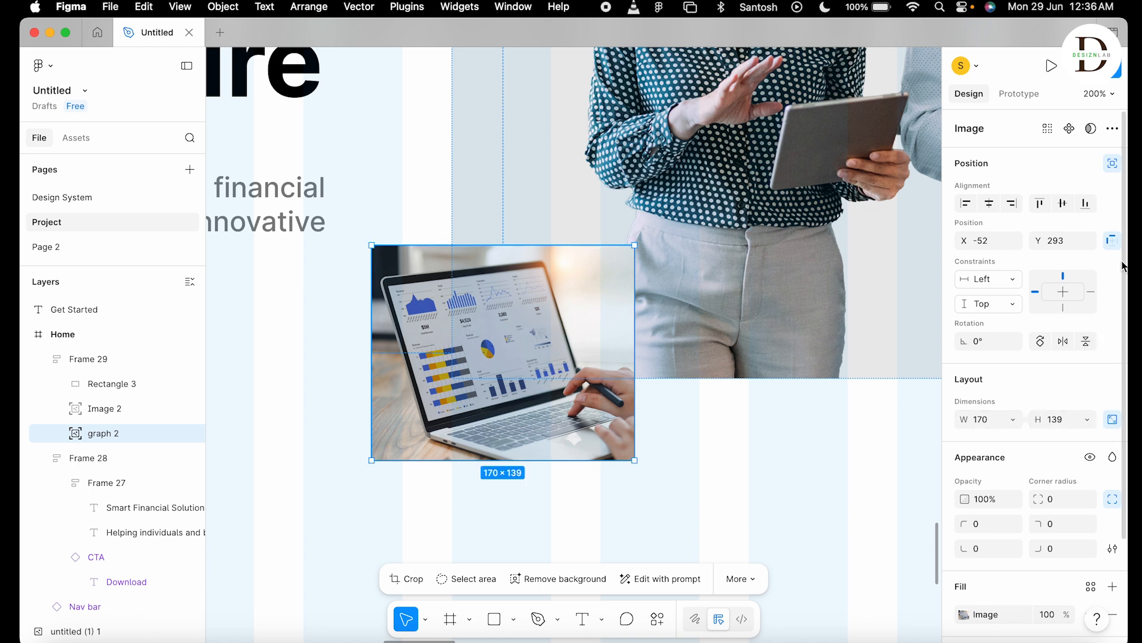
left_click(1045, 498)
type("8")
left_click(779, 476)
Examine the overlapping photos up close and check the whole hero section composition.
left_click(767, 328)
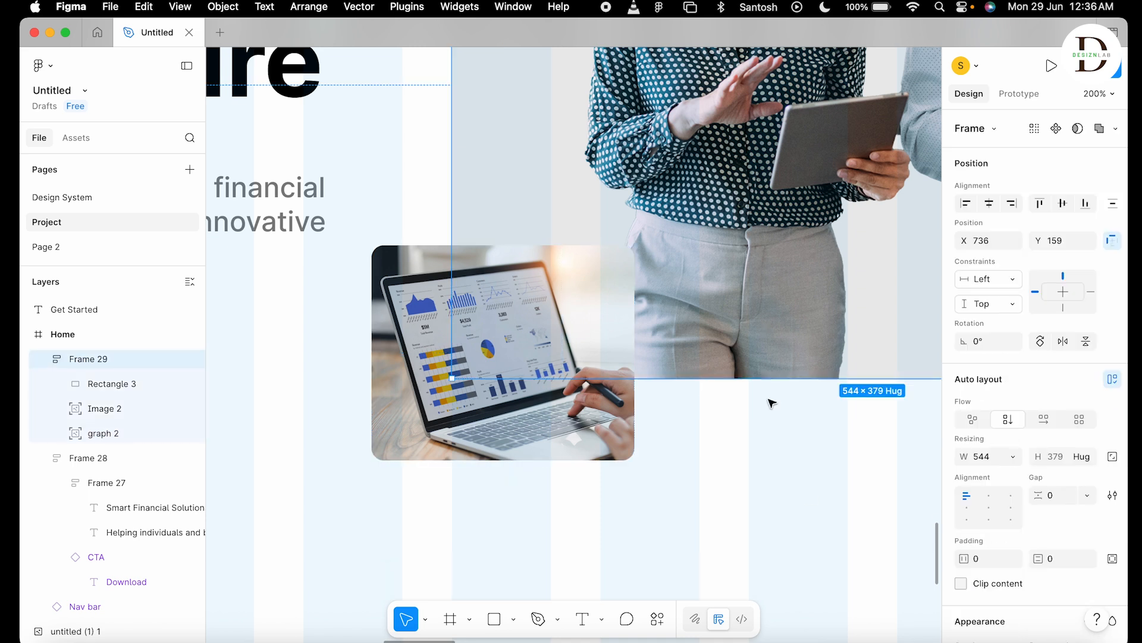
left_click_drag(781, 366, 619, 499)
left_click_drag(710, 244, 603, 406)
left_click_drag(888, 424, 748, 427)
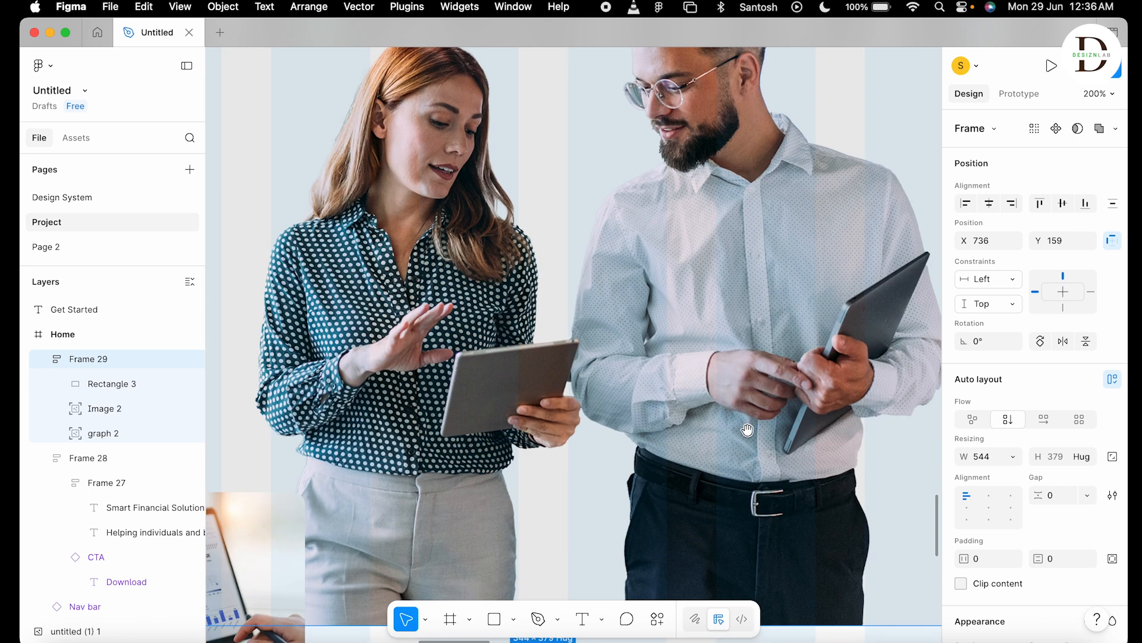
key("minus")
key("minus")
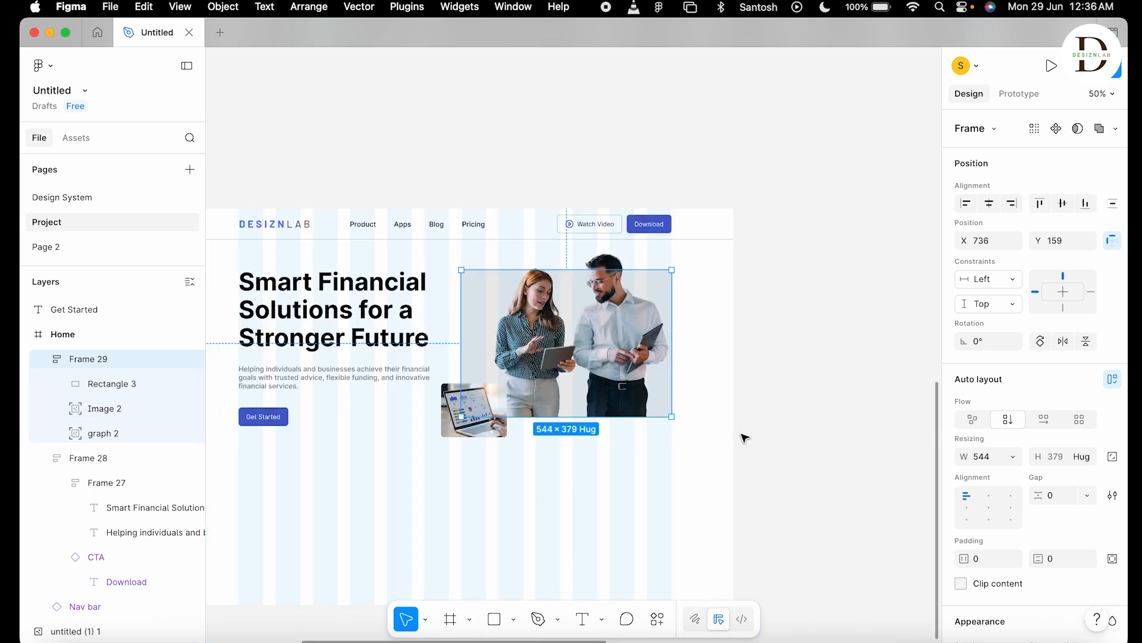
left_click(737, 460)
Move the hero image frame around to test that both photos follow it, and undo the move.
left_click(533, 337)
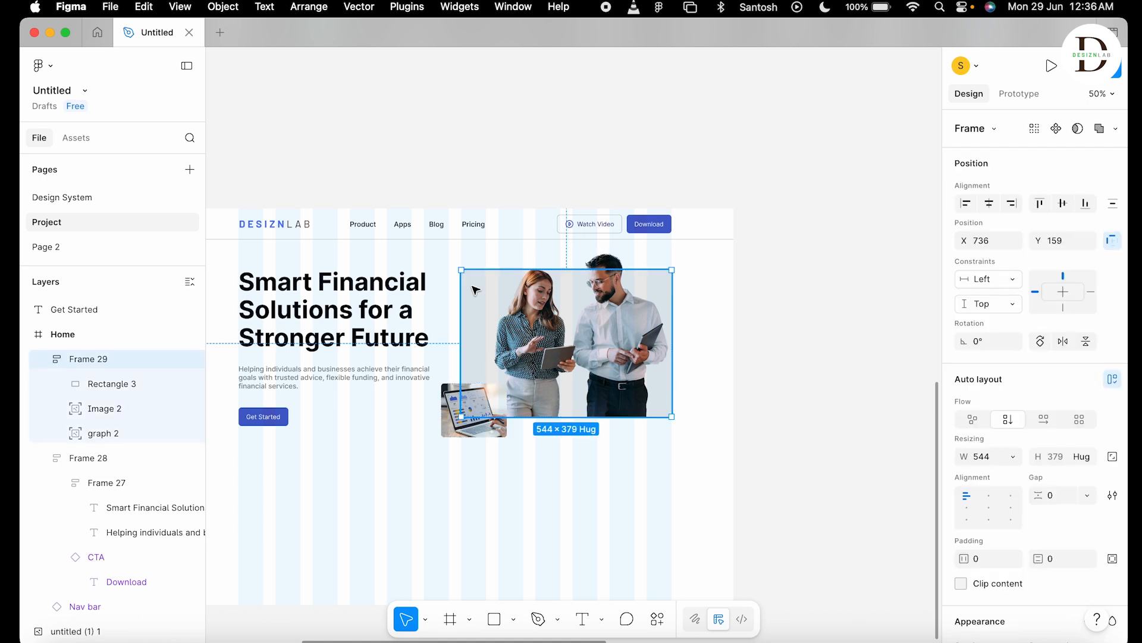
left_click(481, 283)
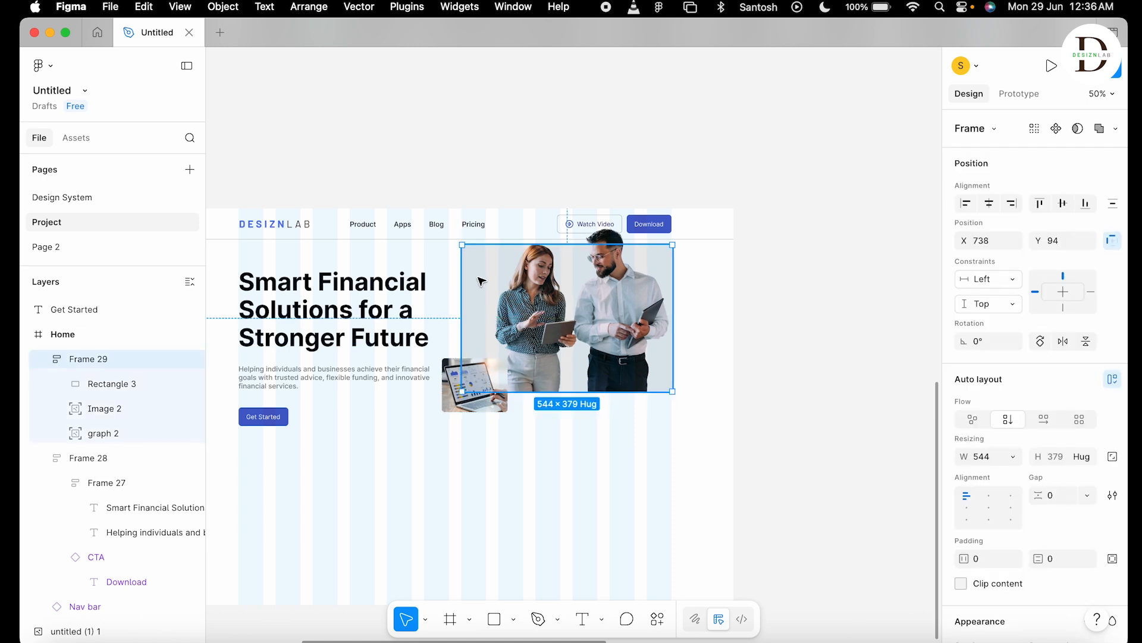
left_click_drag(481, 307, 476, 450)
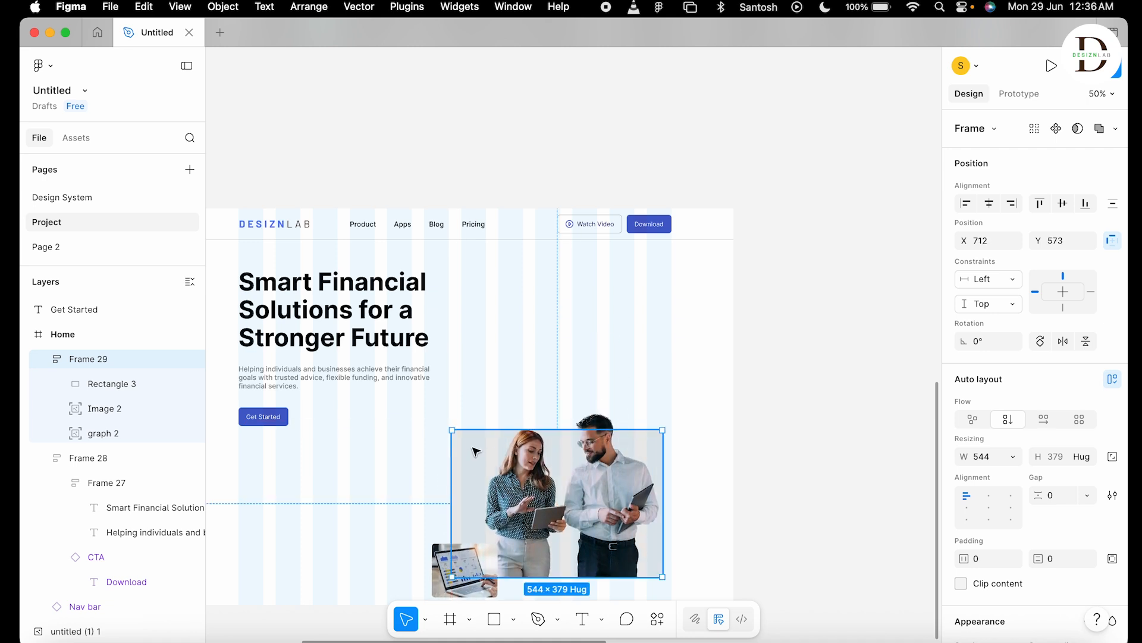
key("super+z")
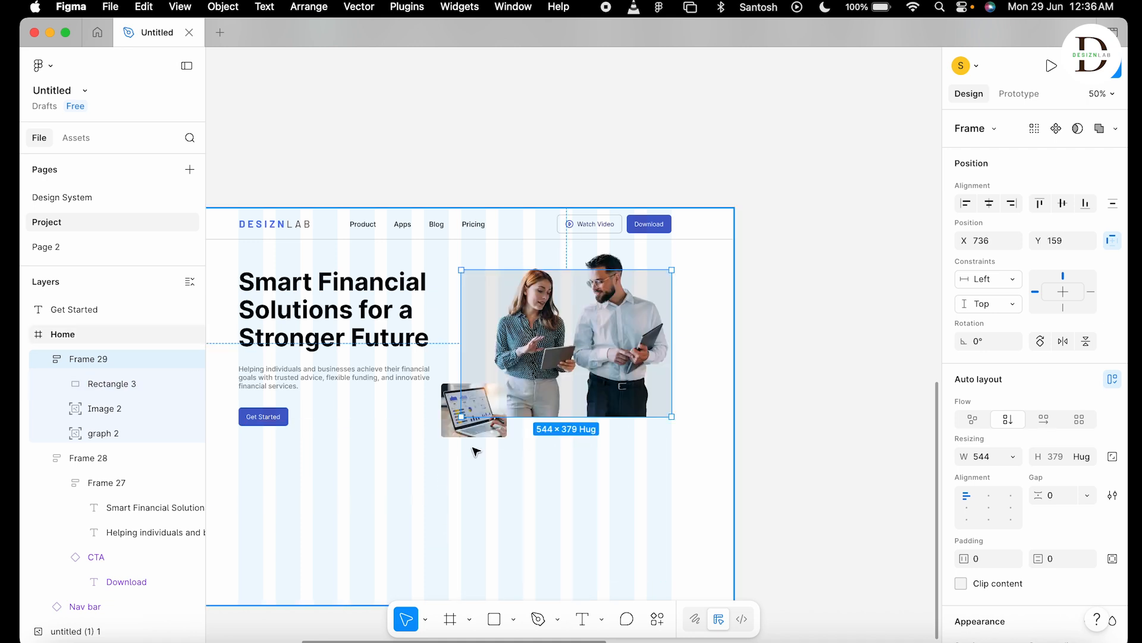
left_click(821, 415)
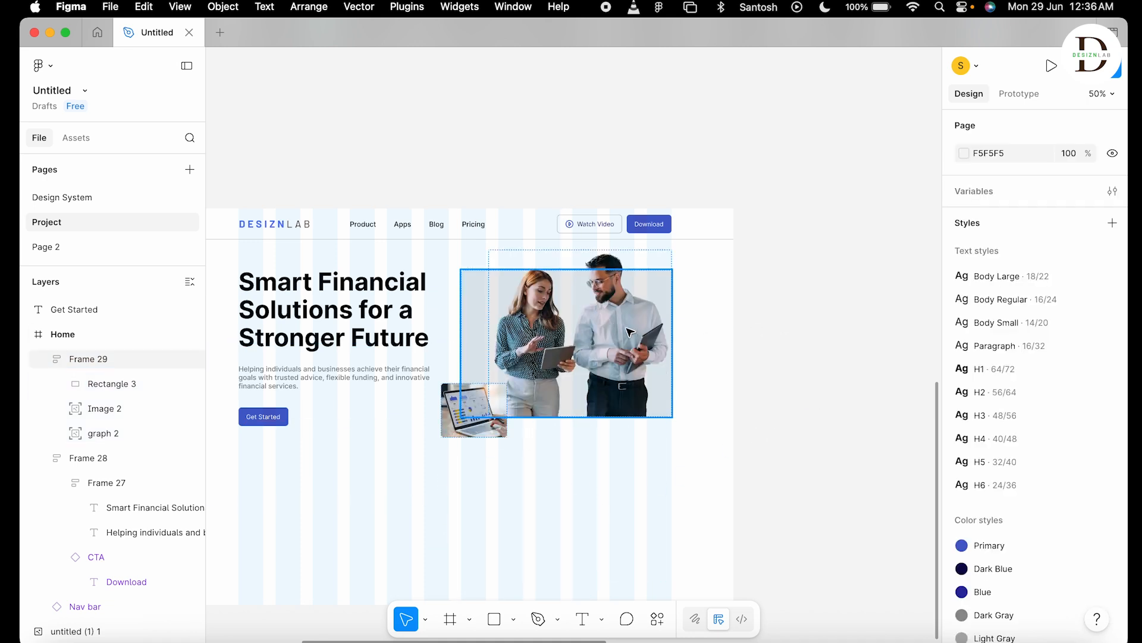
left_click(636, 305)
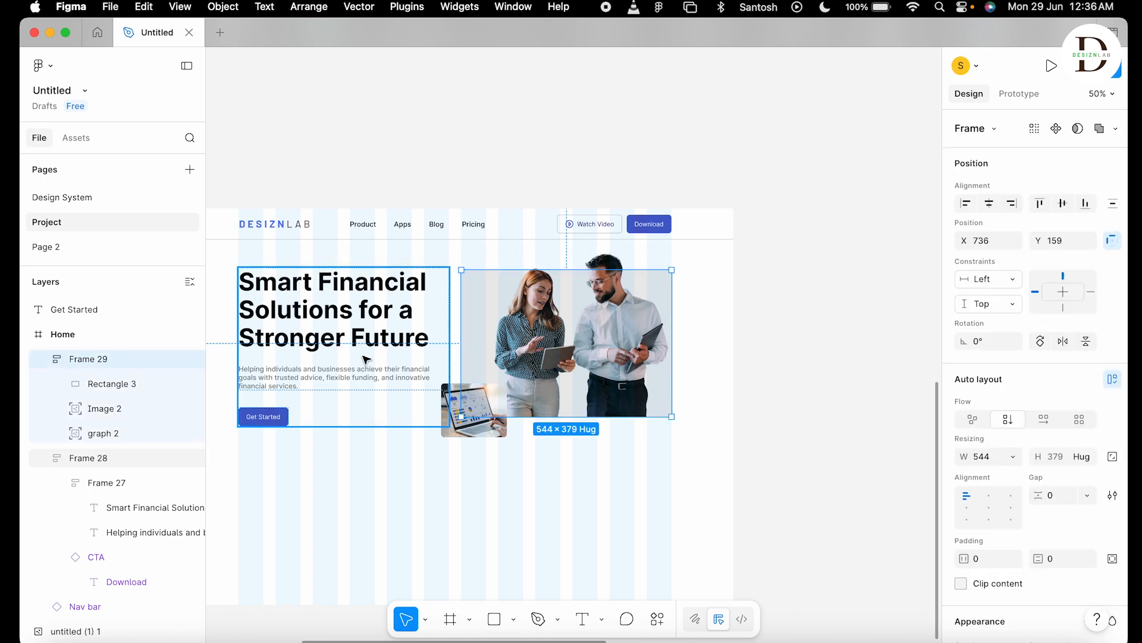
left_click(630, 461)
left_click(665, 284)
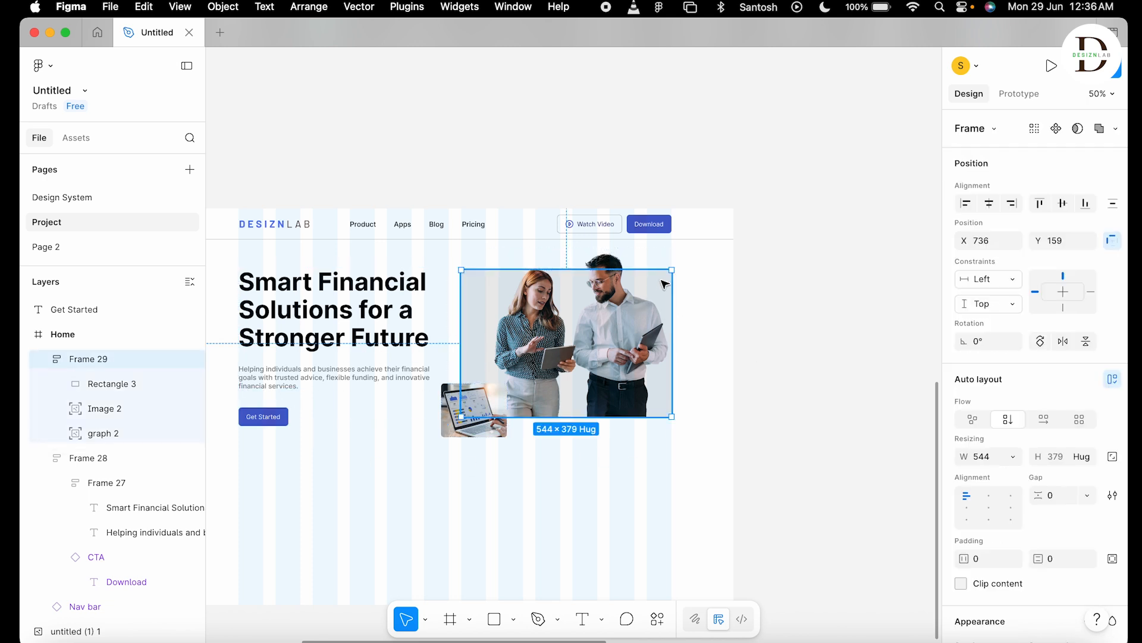
Reorder the hero image frame's layers so that Rectangle 3 comes after Image 2 and graph 2.
left_click(112, 409)
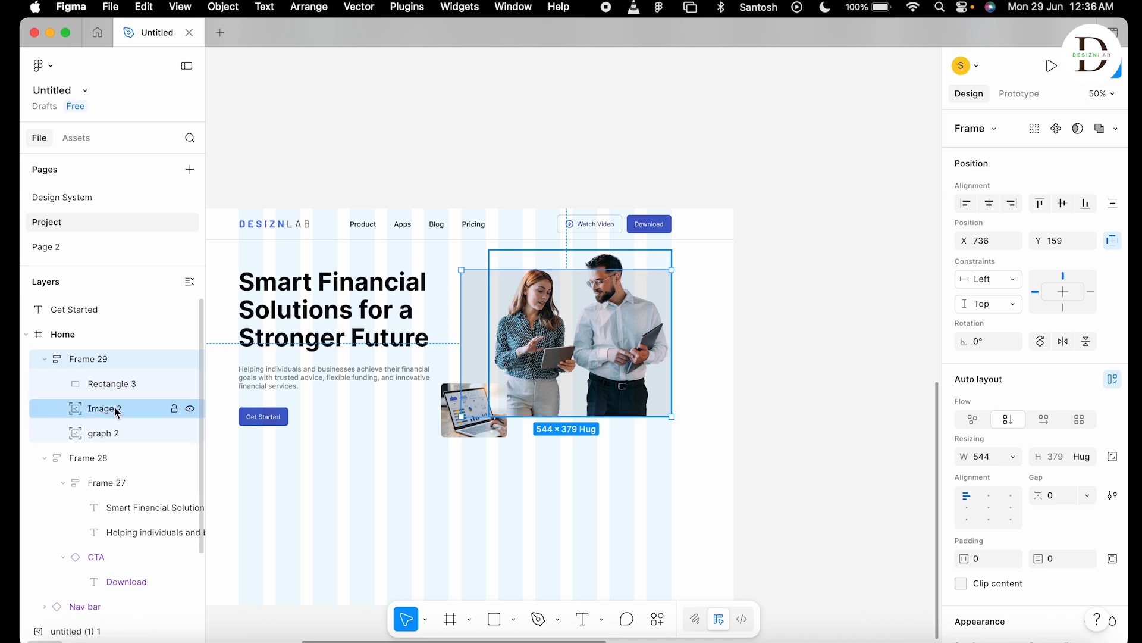
mouse_move(111, 409)
left_mouse_down()
mouse_move(114, 375)
mouse_move(173, 364)
left_mouse_up()
left_click(797, 348)
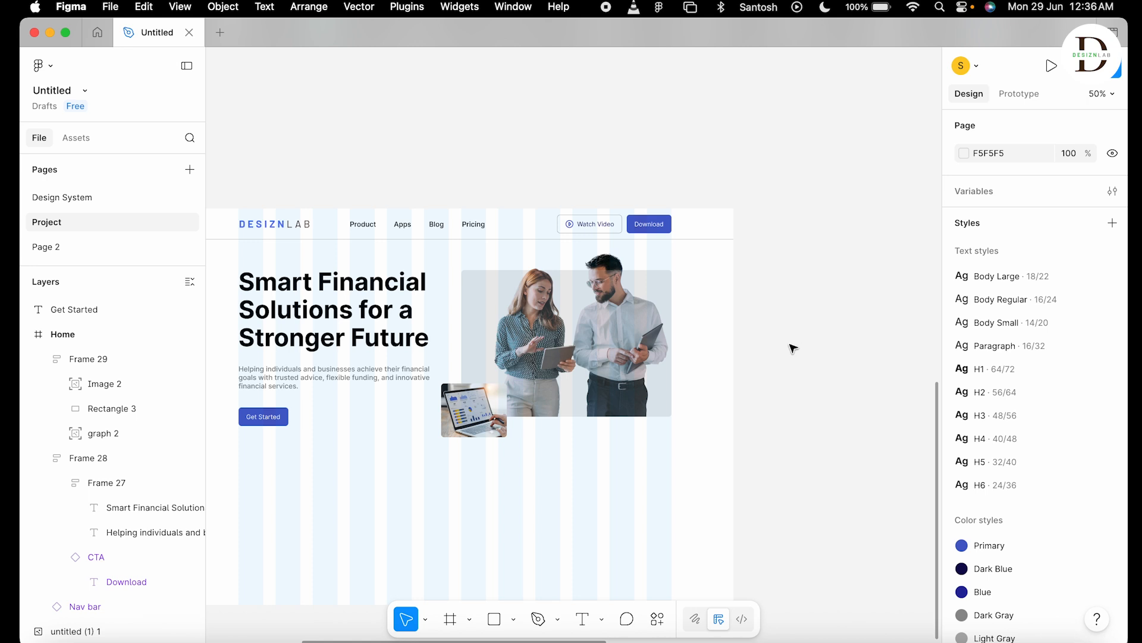
left_click_drag(127, 409, 127, 444)
left_click(797, 458)
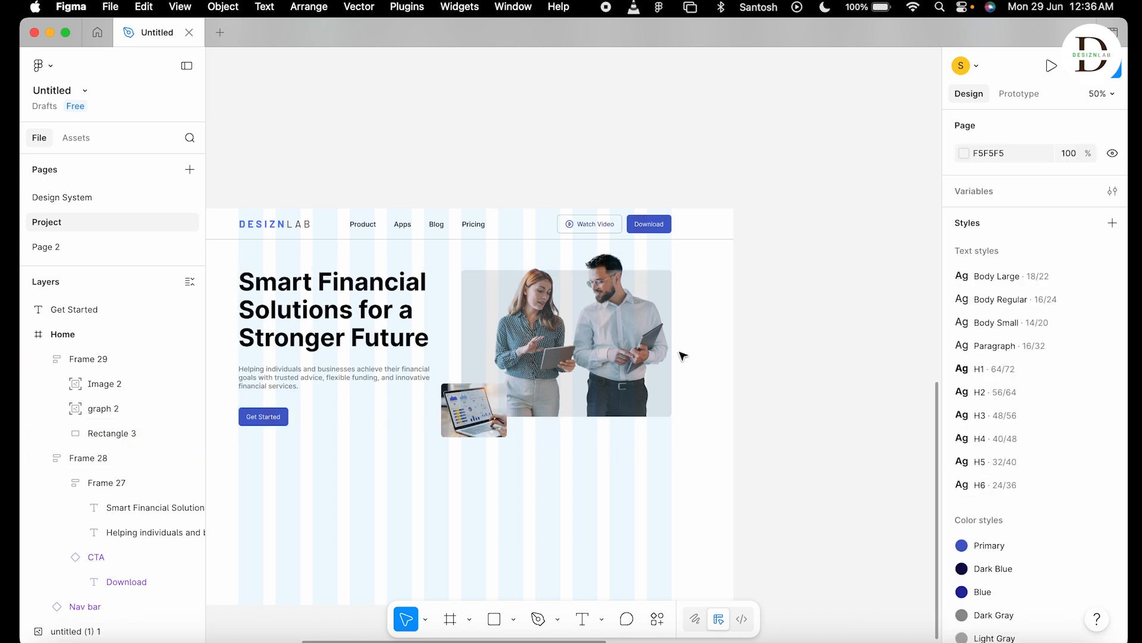
Return Rectangle 3 to the first place in the hero image frame's layer order, ahead of Image 2.
left_click(119, 384)
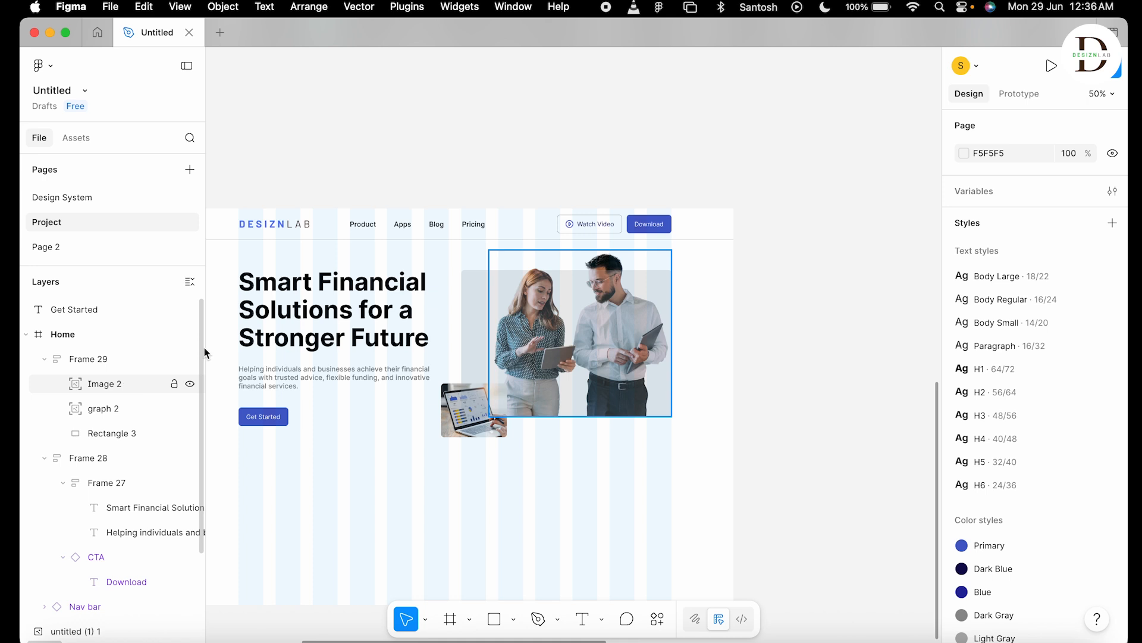
double_click(611, 261)
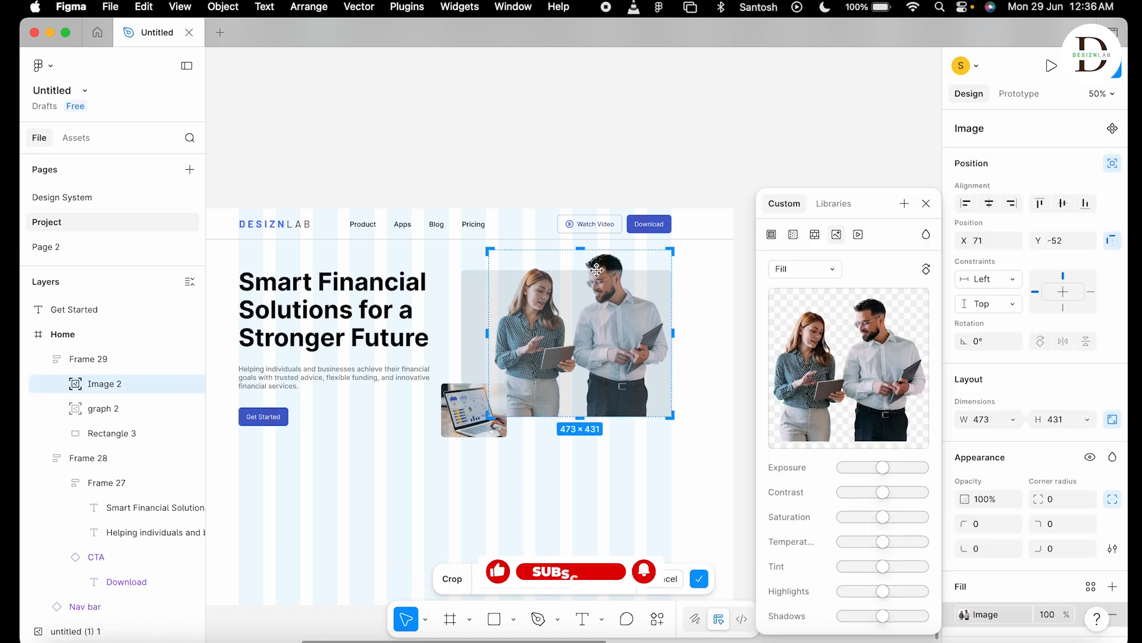
left_click_drag(95, 433, 102, 381)
left_click(867, 397)
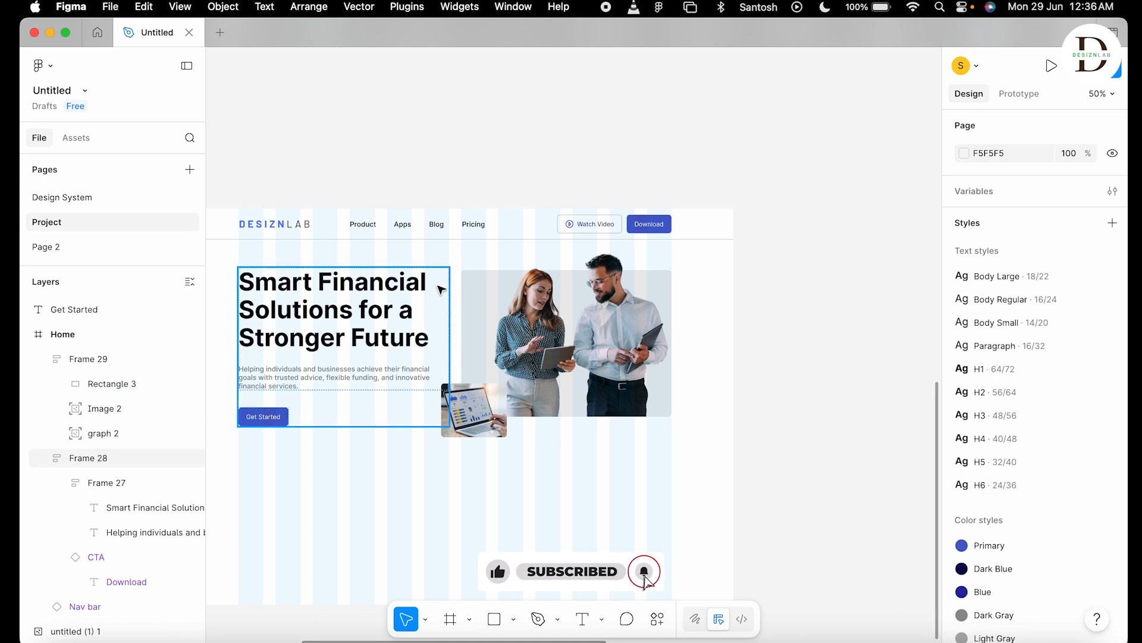
Lower the gray placeholder rectangle's opacity, trying 10% before setting it to 15%.
left_click(476, 284)
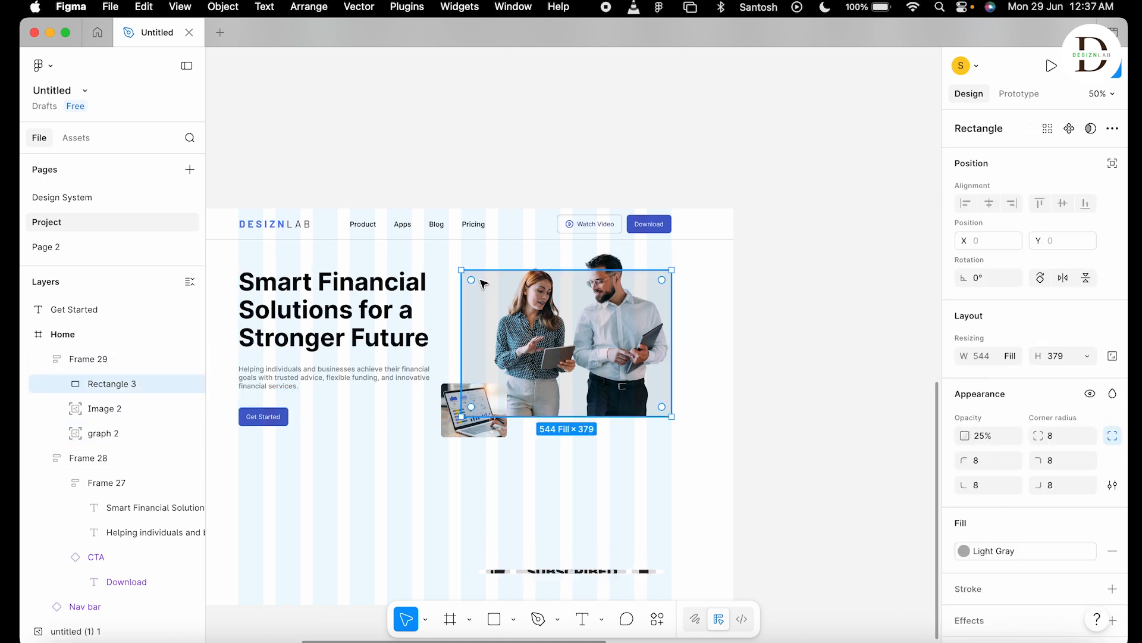
left_click(967, 435)
type("1")
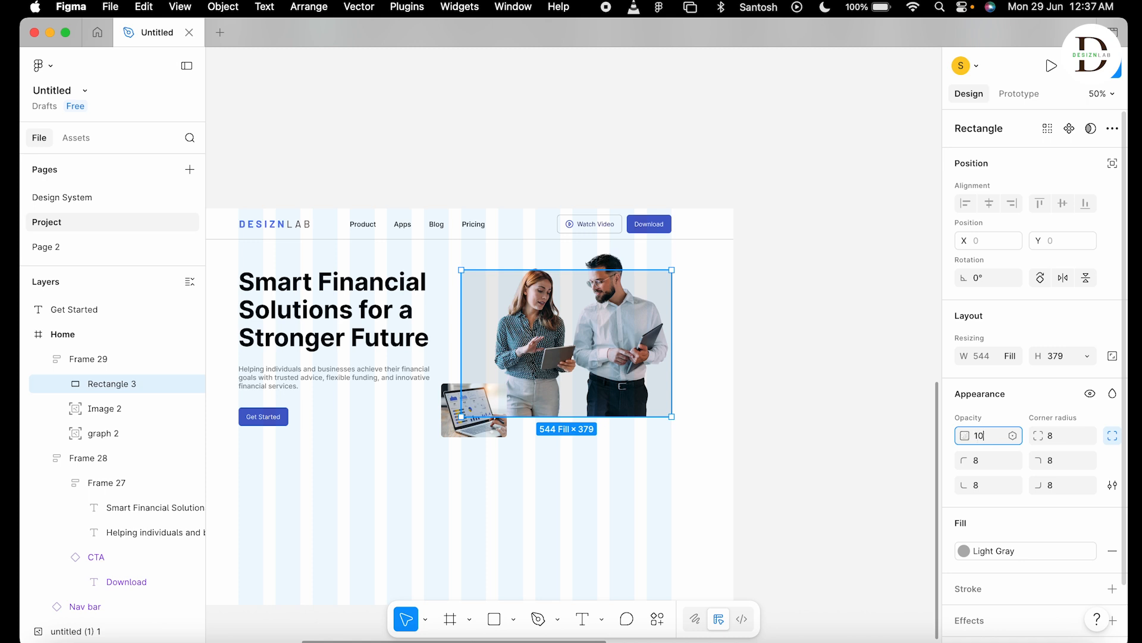
type("0")
key("Return")
left_click(961, 436)
type("1")
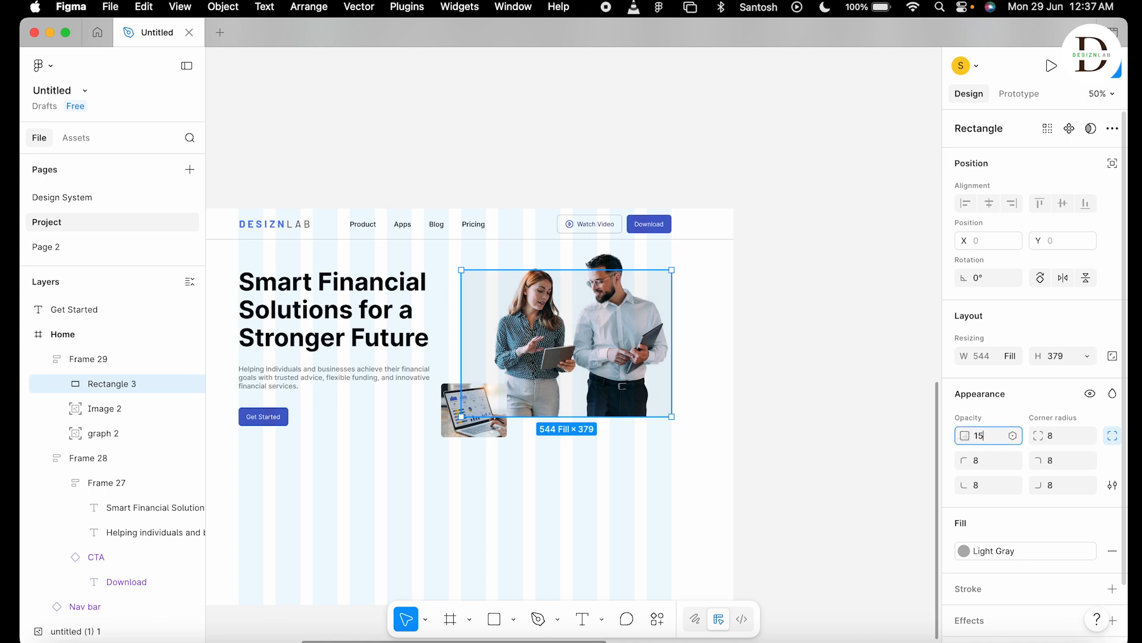
key("Return")
left_click(787, 404)
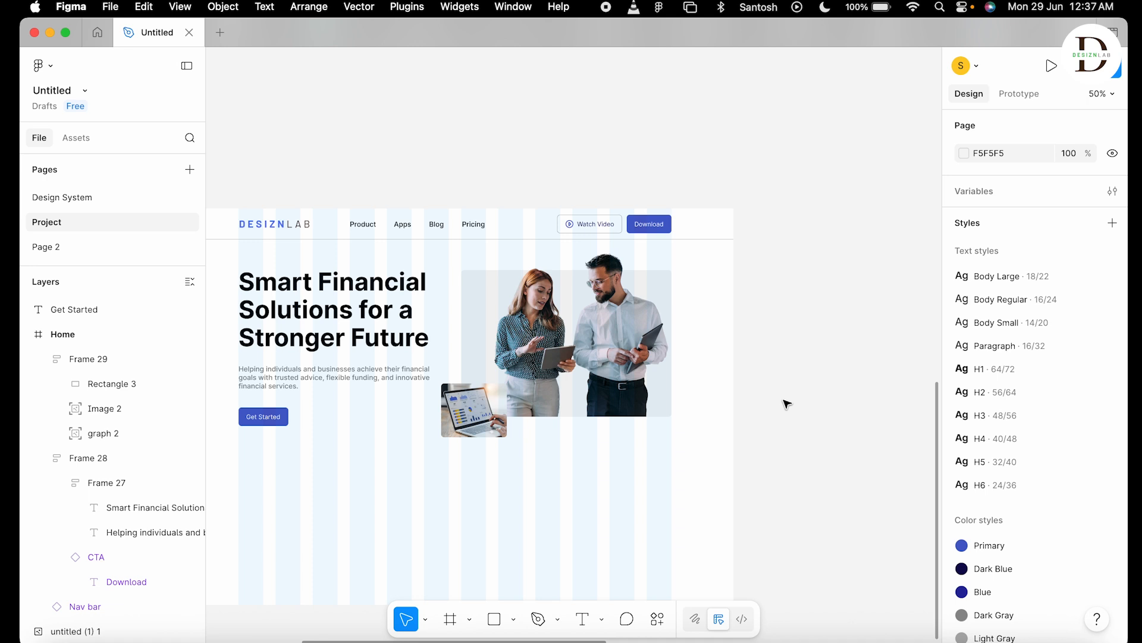
Try moving the hero image frame slightly downward, and undo the move.
left_click(634, 331)
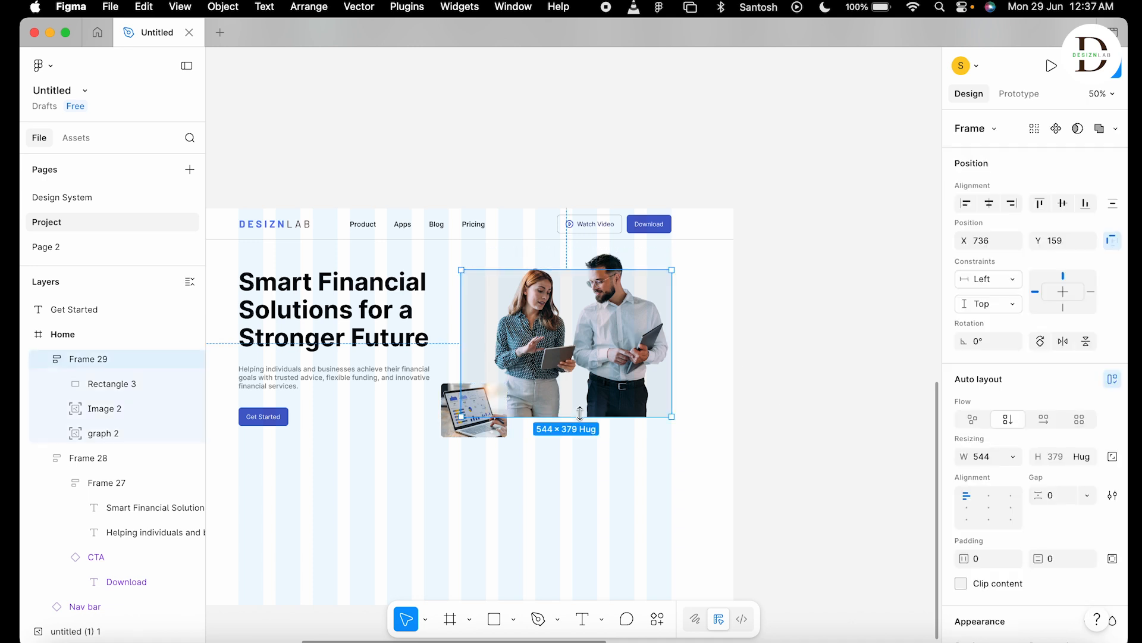
left_click(616, 517)
left_click(489, 291)
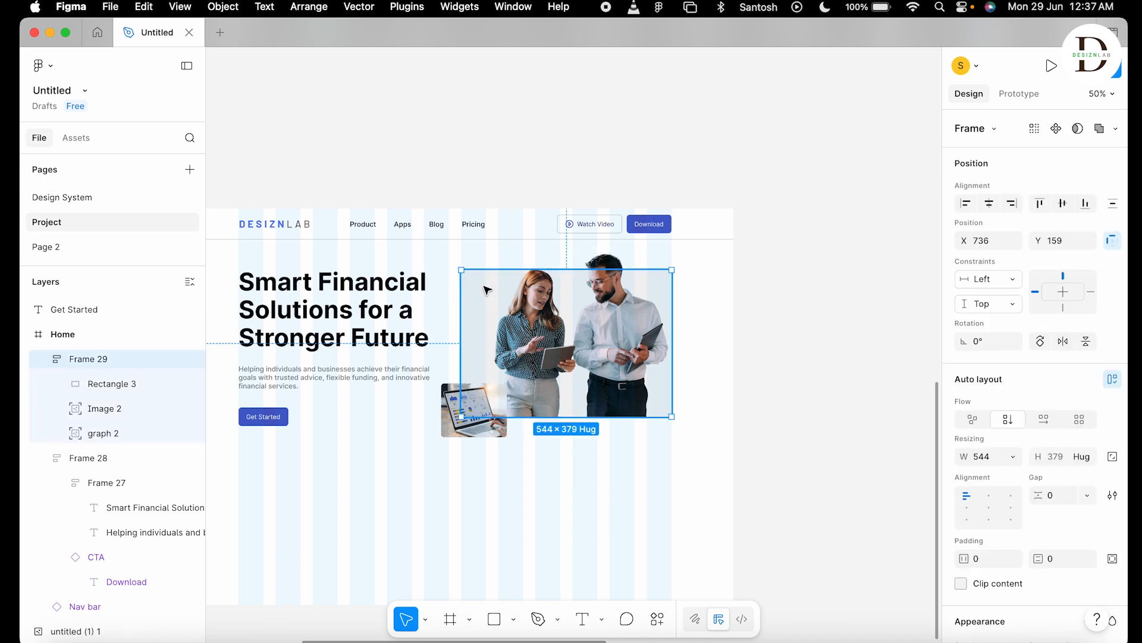
left_click_drag(489, 292, 488, 323)
key("ctrl+z")
left_click(518, 484)
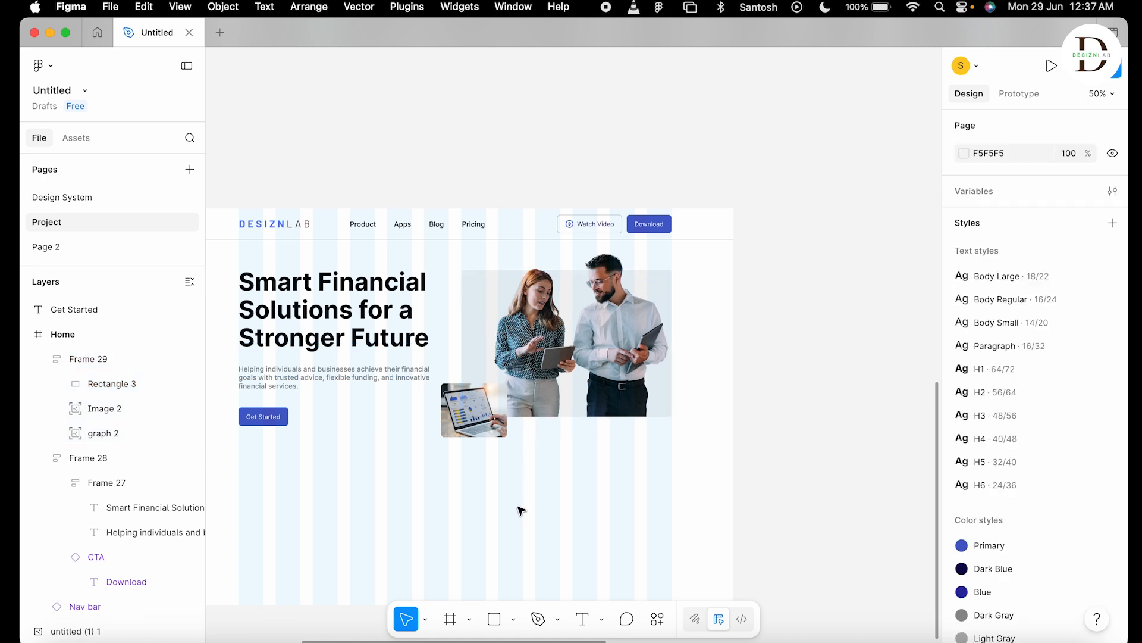
Try wrapping the hero image frame in another auto layout frame, and undo it.
left_click(480, 291)
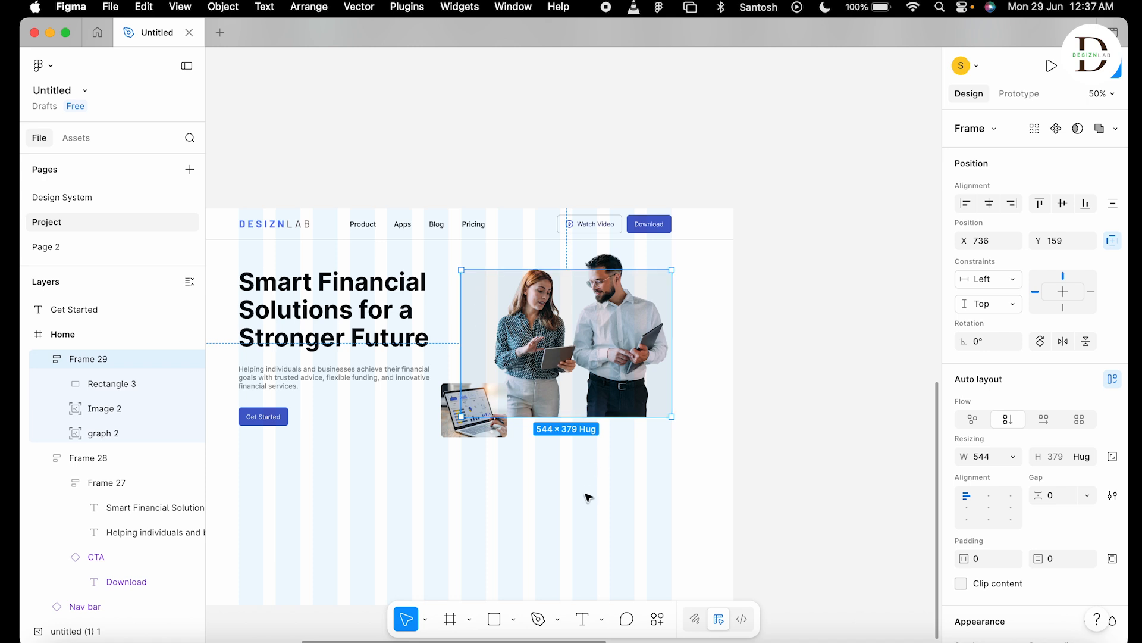
left_click(588, 497)
left_click(565, 360)
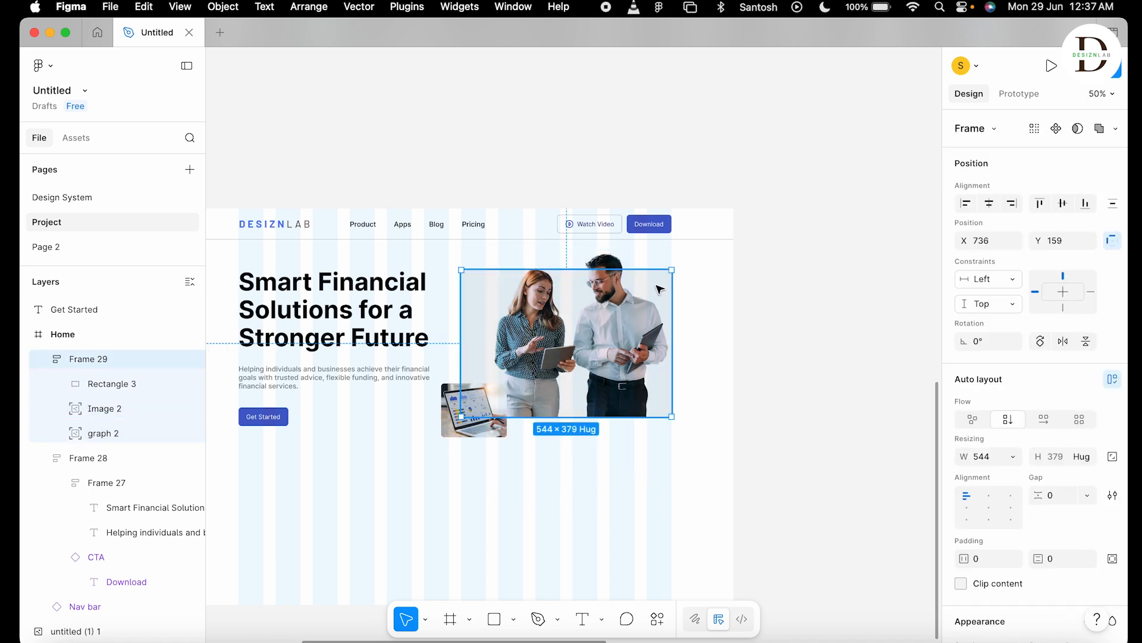
key("shift+a")
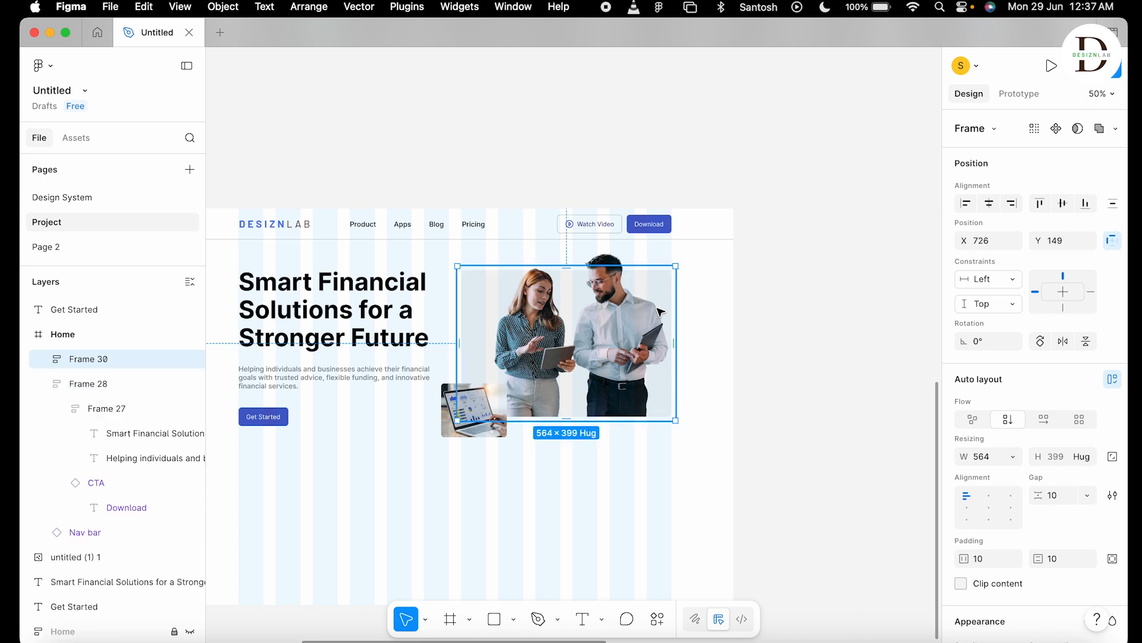
key("cmd+z")
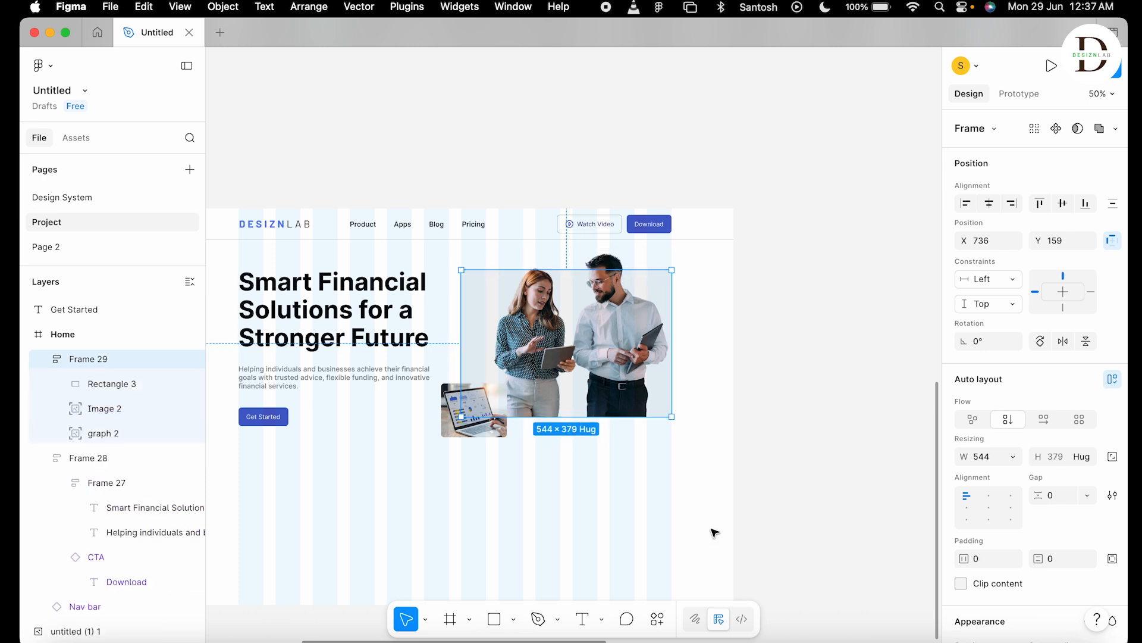
left_click(702, 411)
Collapse the Frame 29 and Frame 28 layer groups inside the Home frame.
left_click(663, 292)
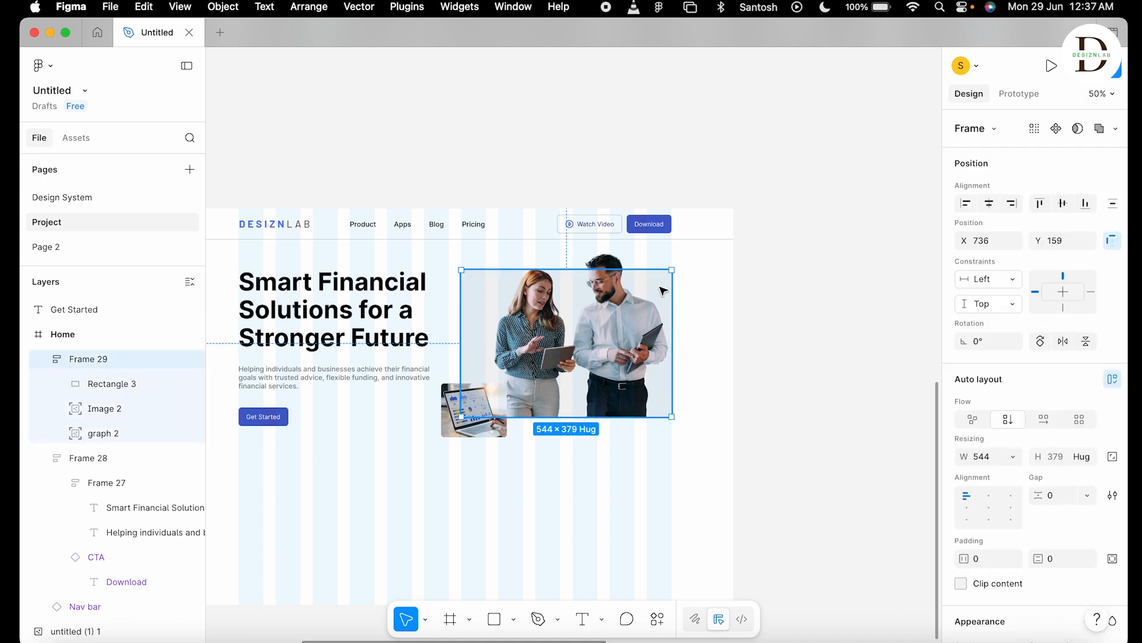
left_click(42, 359)
left_click(44, 359)
left_click(44, 360)
left_click(45, 383)
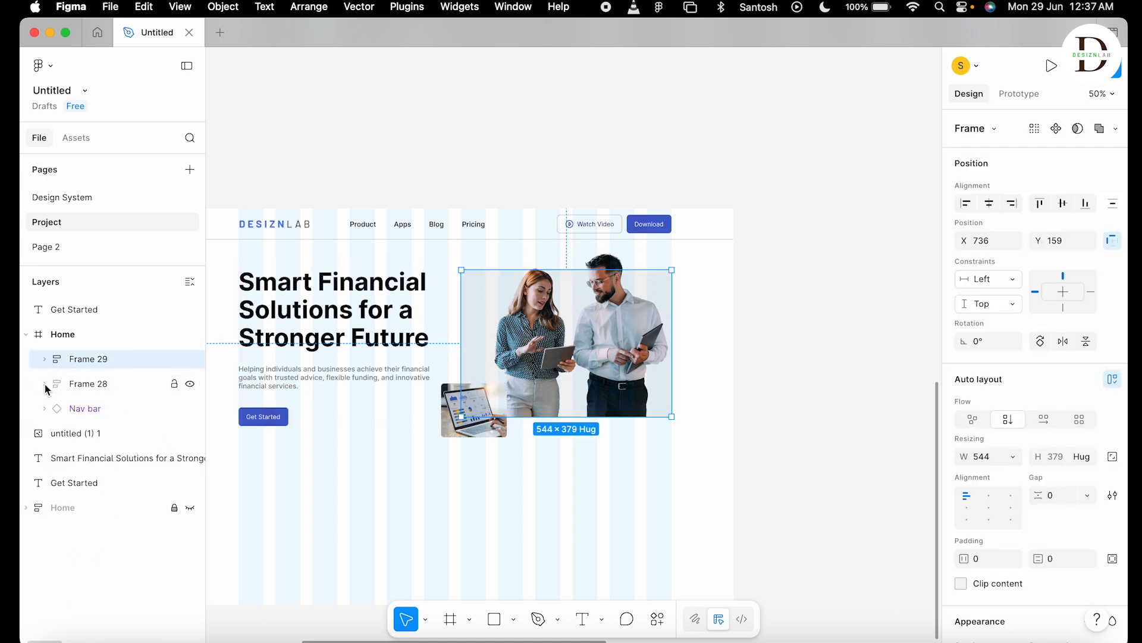
Rename Frame 29, which holds the overlapping photos, as Hero Image.
left_click(413, 533)
left_click(582, 307)
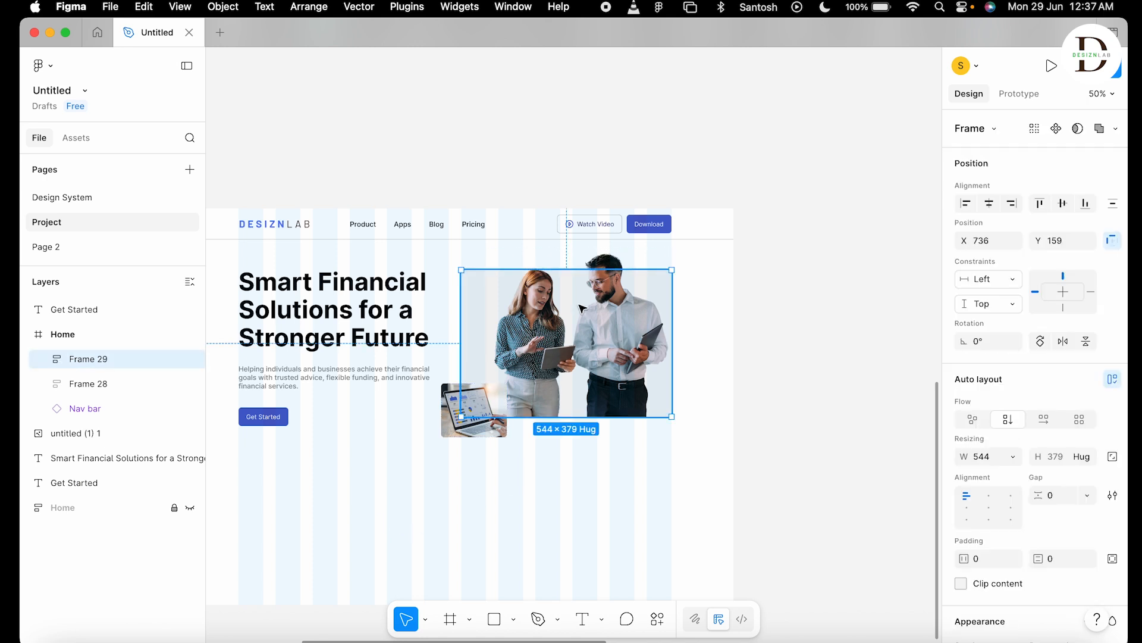
double_click(91, 359)
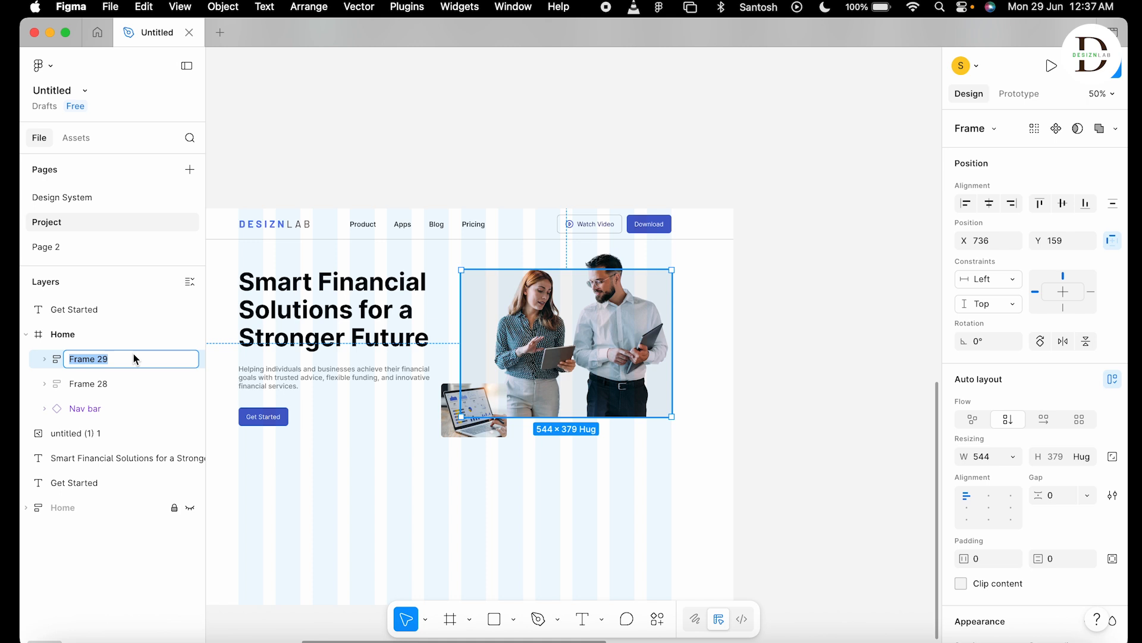
type("Image")
type("Hero")
left_click(857, 507)
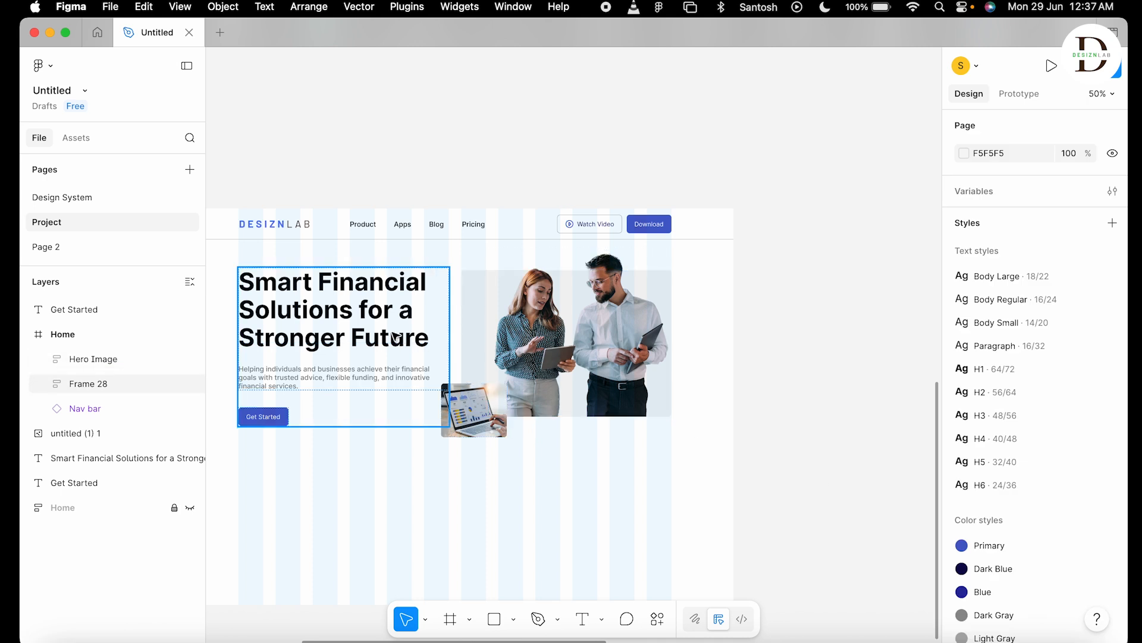
Rename Frame 28, which holds the heading, paragraph and button, as Hero Text.
left_click(101, 384)
double_click(99, 385)
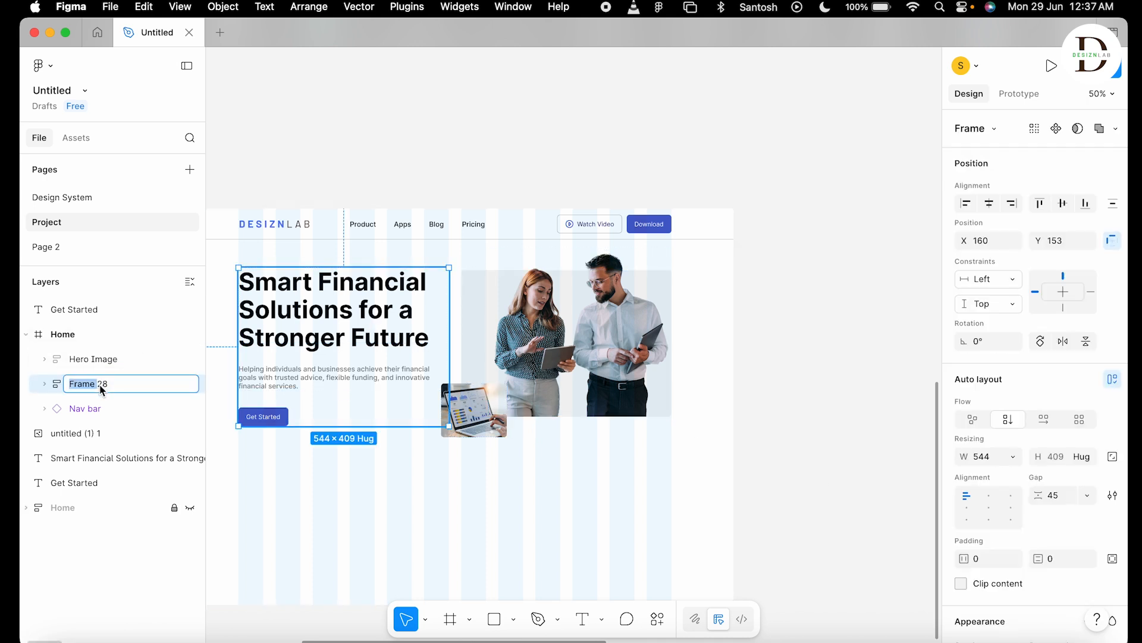
key("BackSpace")
left_click(832, 392)
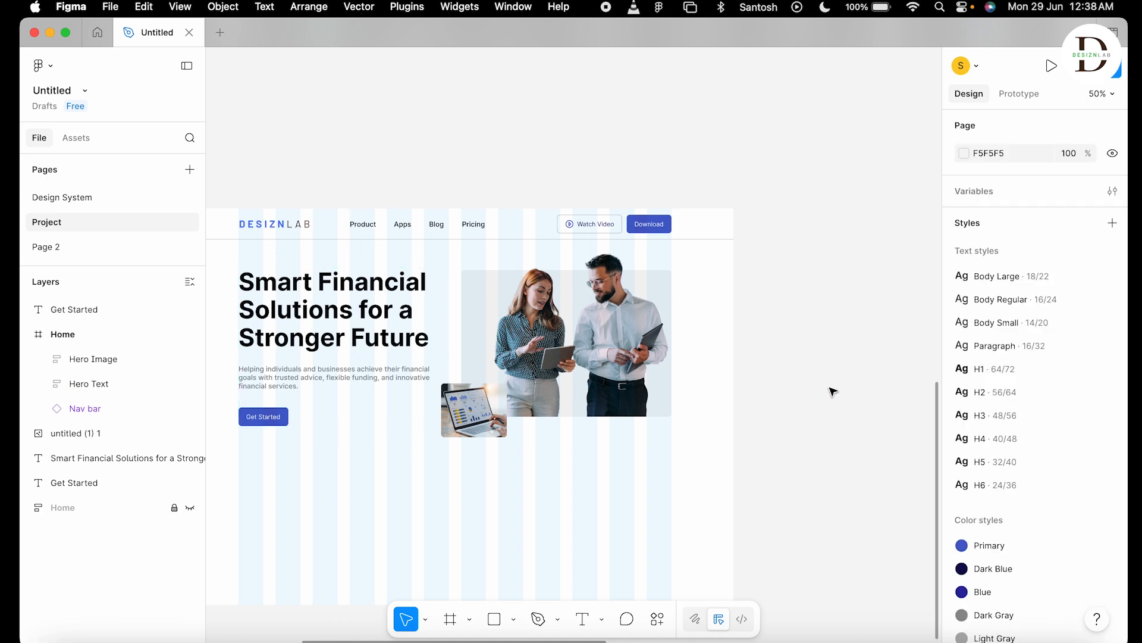
Combine the Hero Text and Hero Image frames into one horizontal auto layout frame with a gap of 32.
left_click_drag(429, 483, 463, 463)
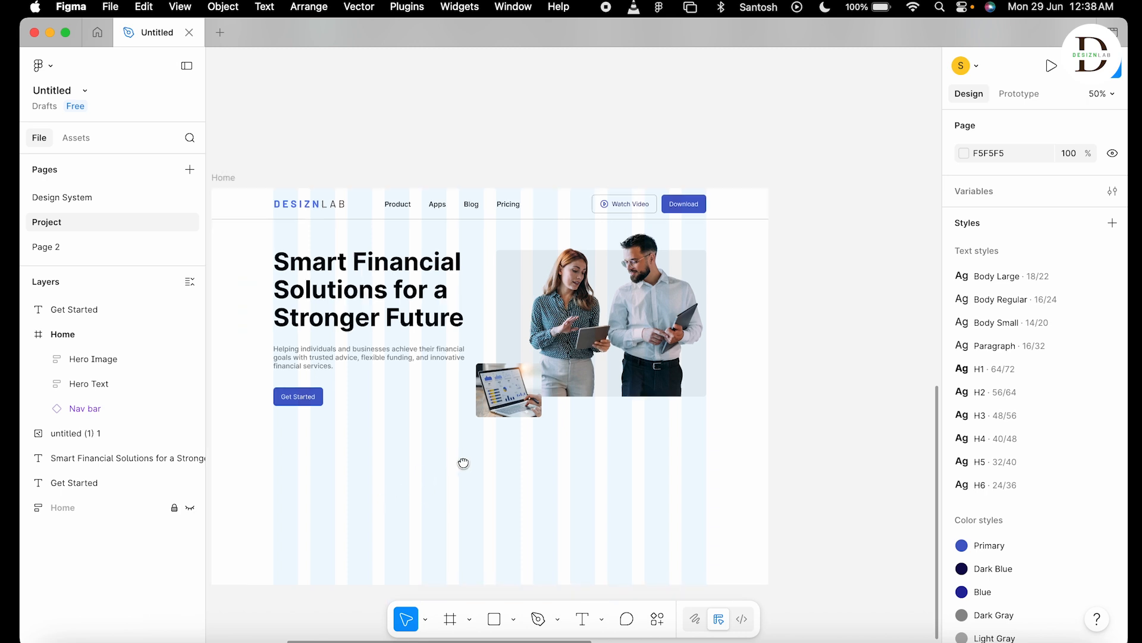
scroll(463, 463, "left", 2)
left_click(404, 254)
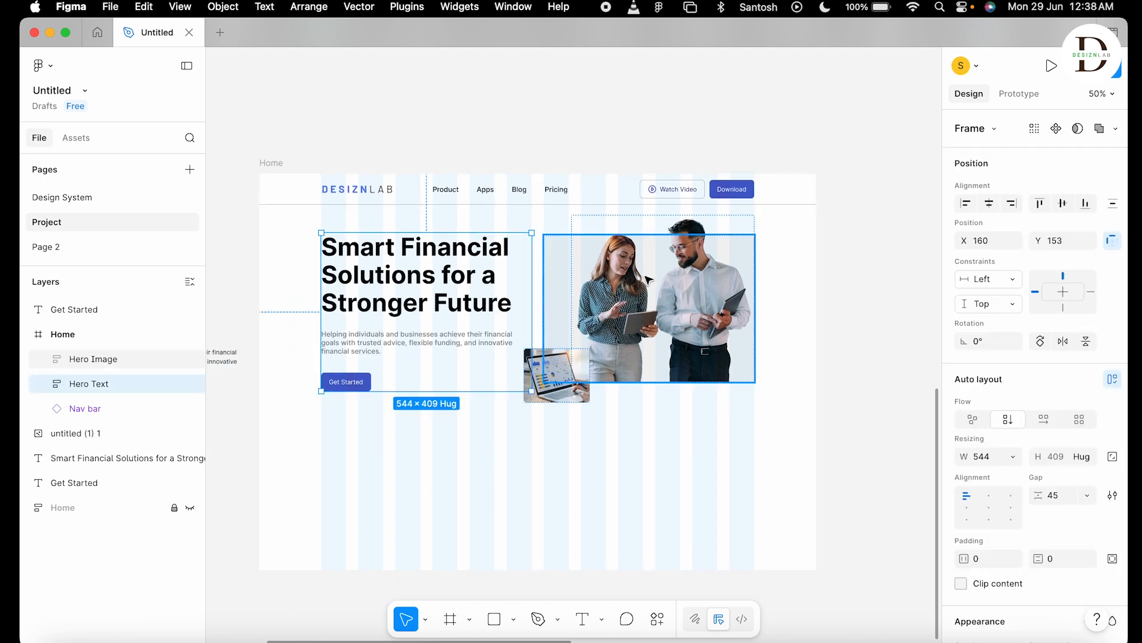
left_click(680, 510)
left_click_drag(368, 485, 743, 330)
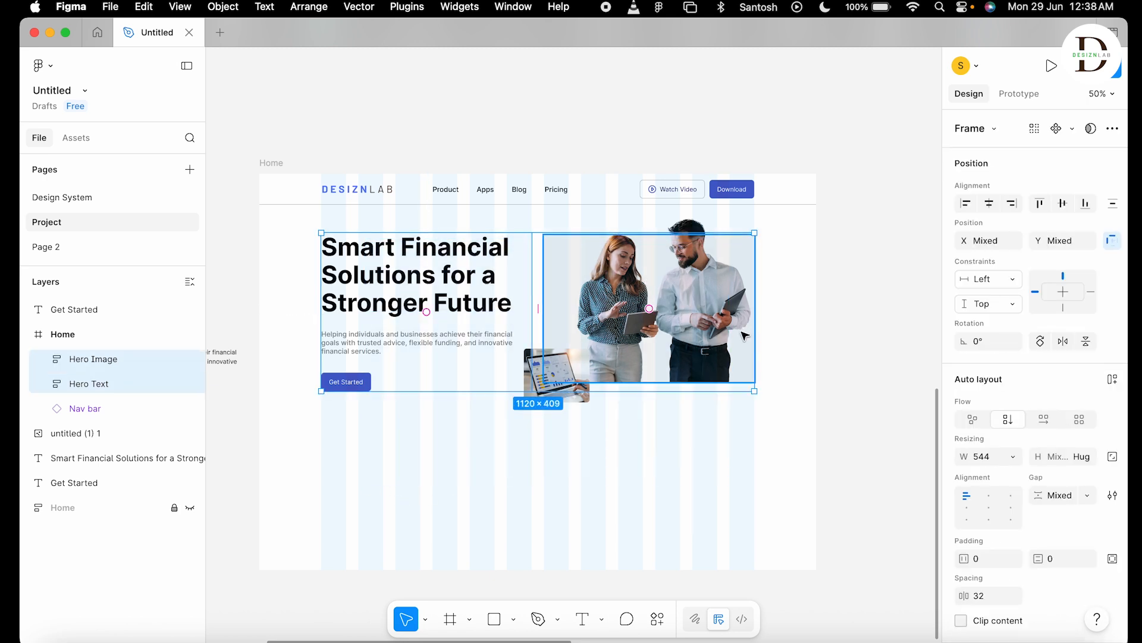
key("shift+a")
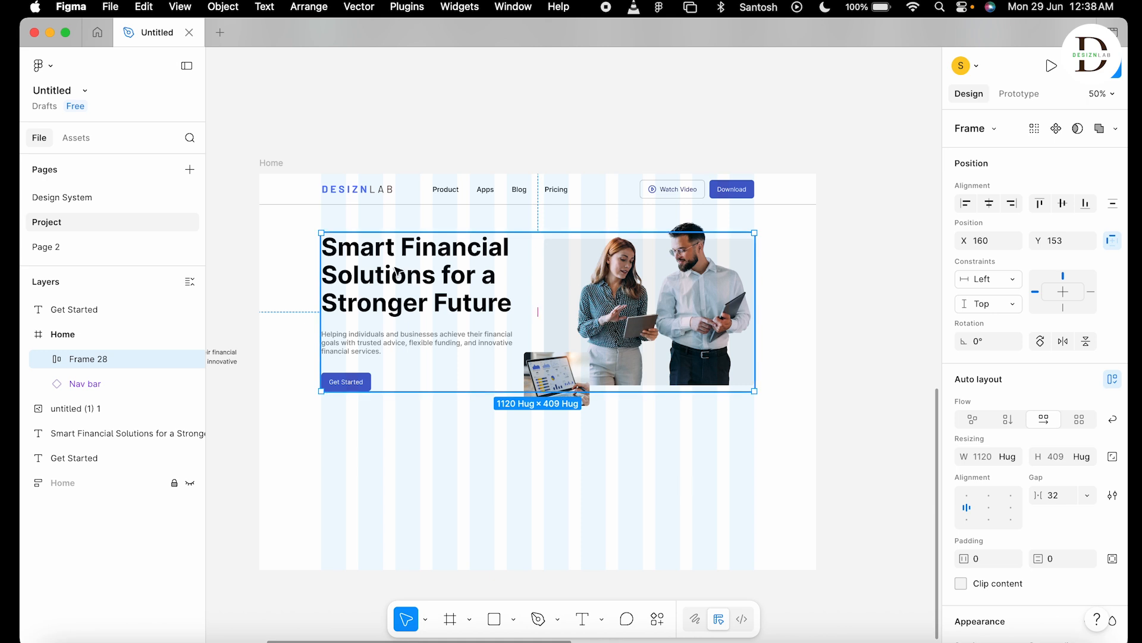
left_click(586, 506)
Inspect the combined hero frame's sizing, auto layout and appearance properties.
left_click(434, 248)
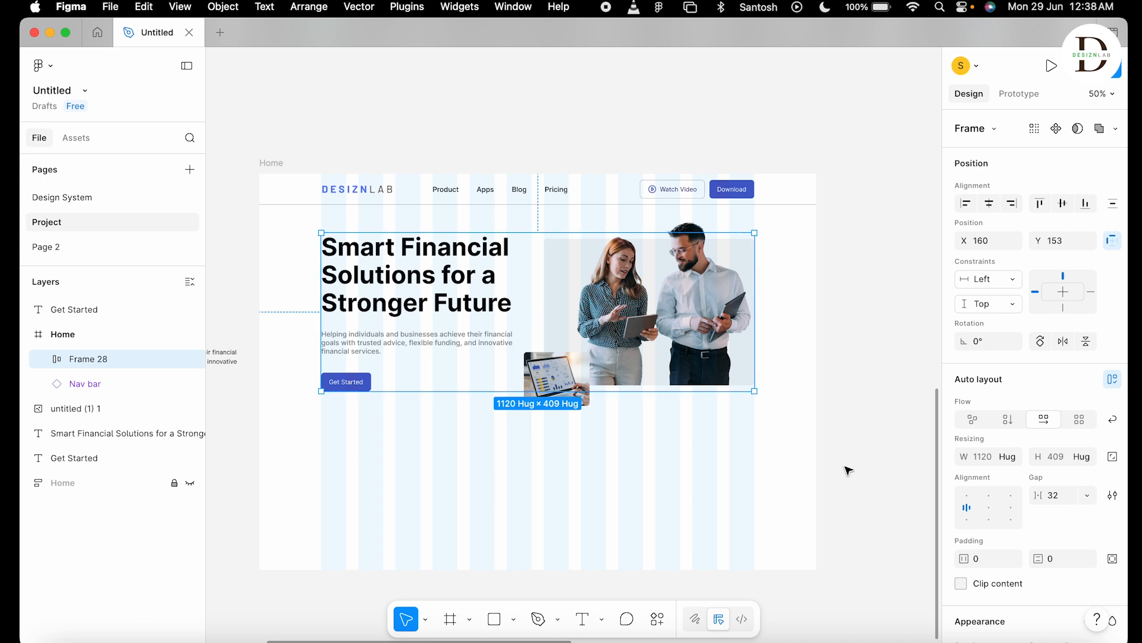
scroll(1039, 468, "down", 5)
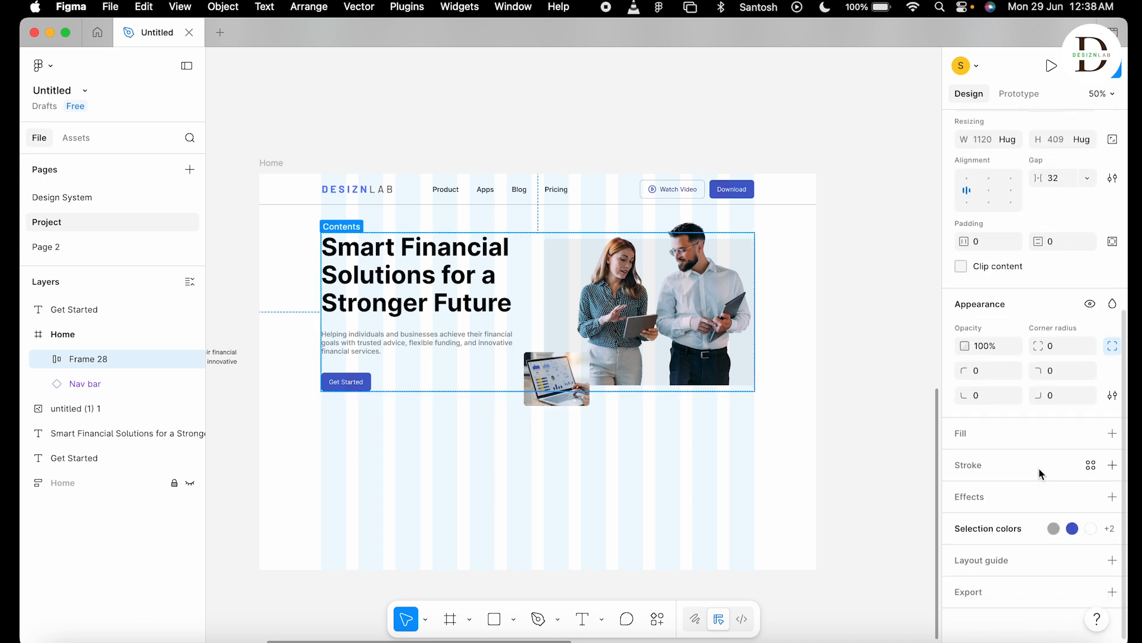
scroll(1039, 469, "up", 5)
left_click(854, 378)
left_click(690, 265)
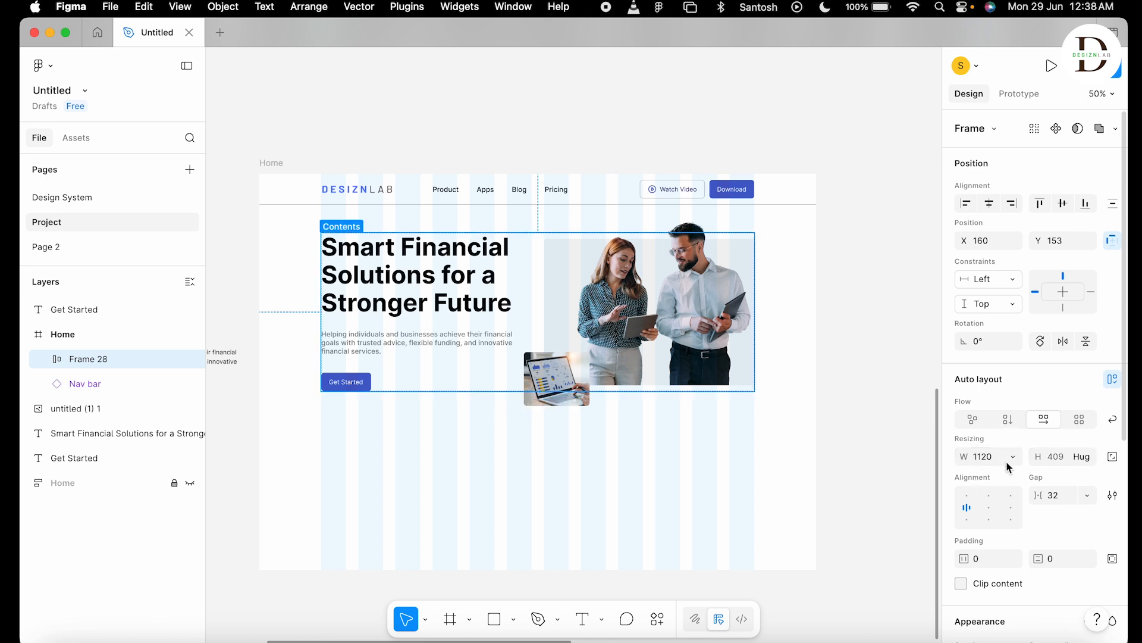
left_click(279, 294)
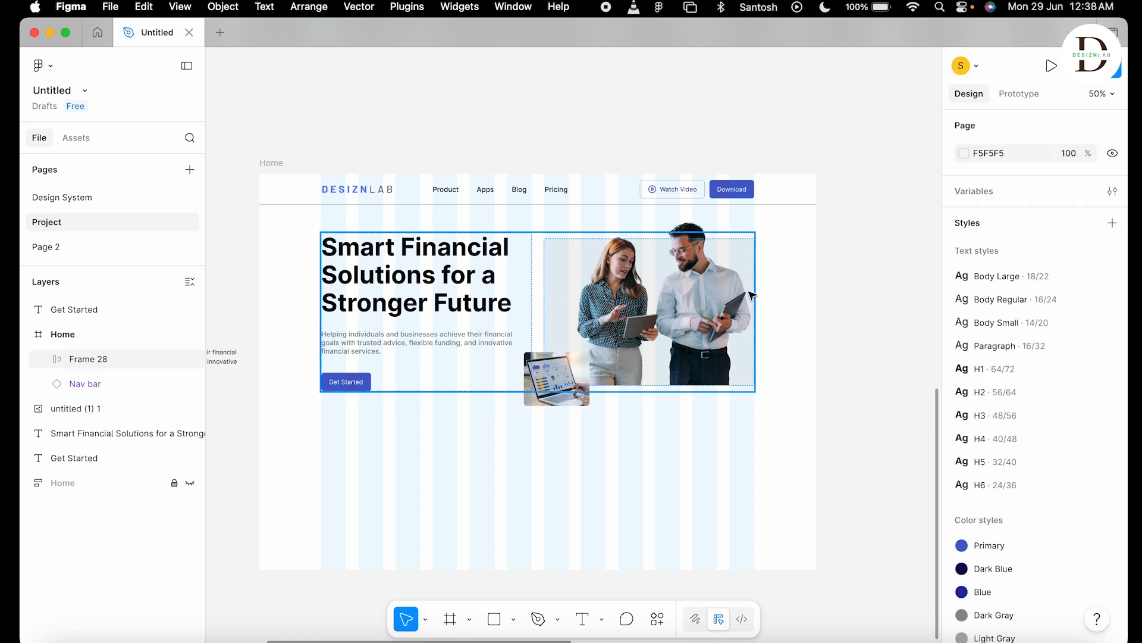
Give the combined hero frame a fixed width of 1440.
left_click(690, 287)
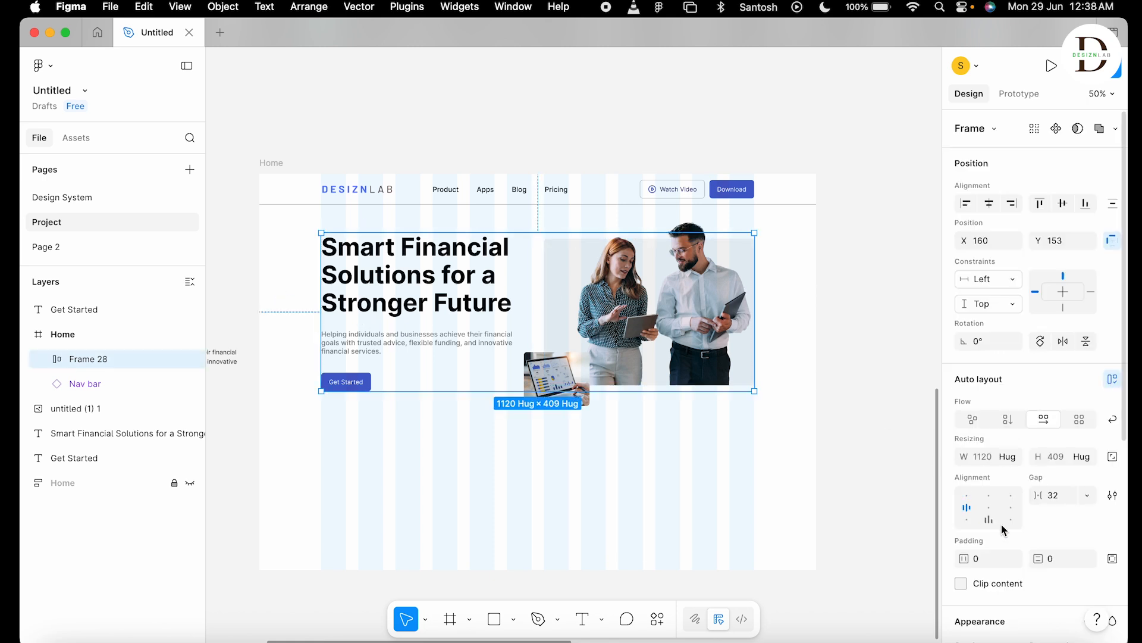
left_click(1011, 458)
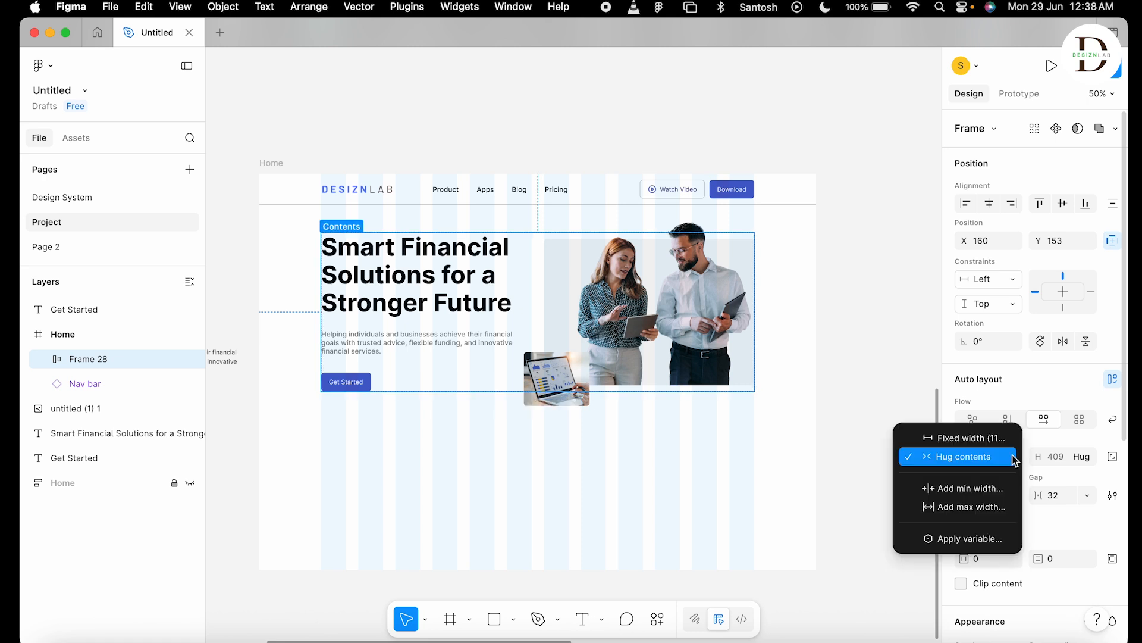
left_click(983, 438)
left_click(995, 457)
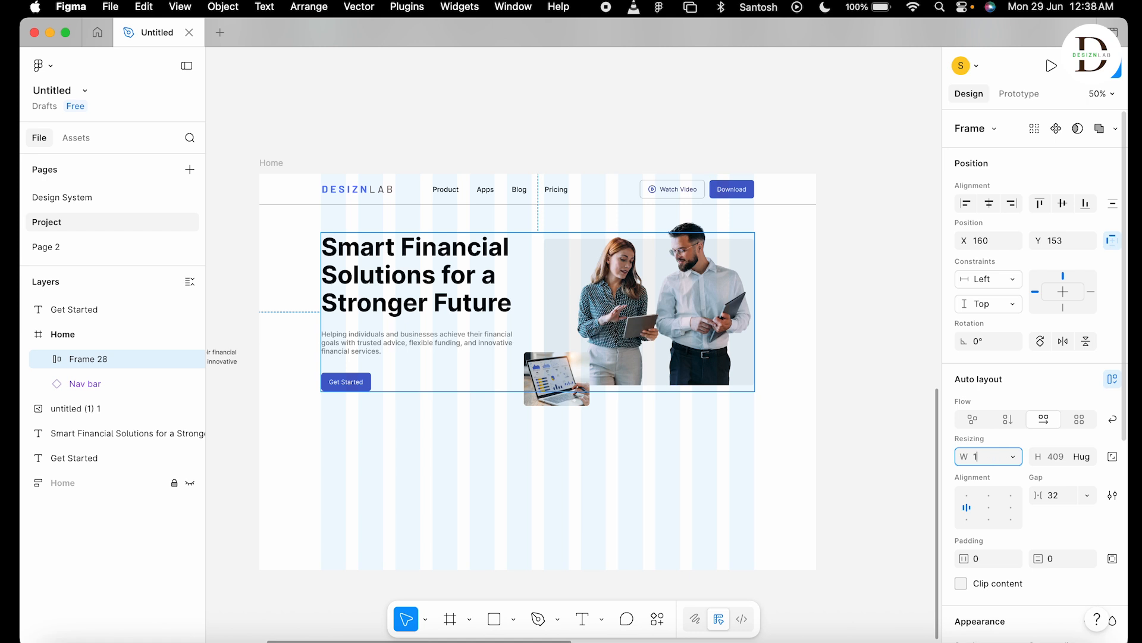
type("1440")
key("Return")
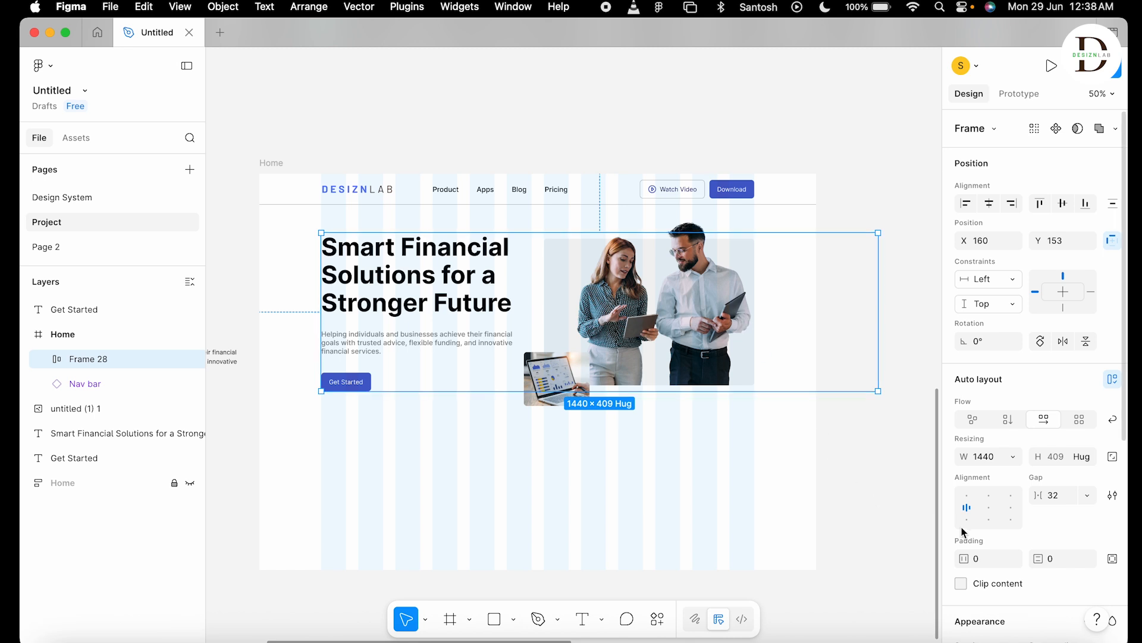
Center the hero frame's contents within its auto layout and center the frame horizontally on the Home page.
left_click(989, 508)
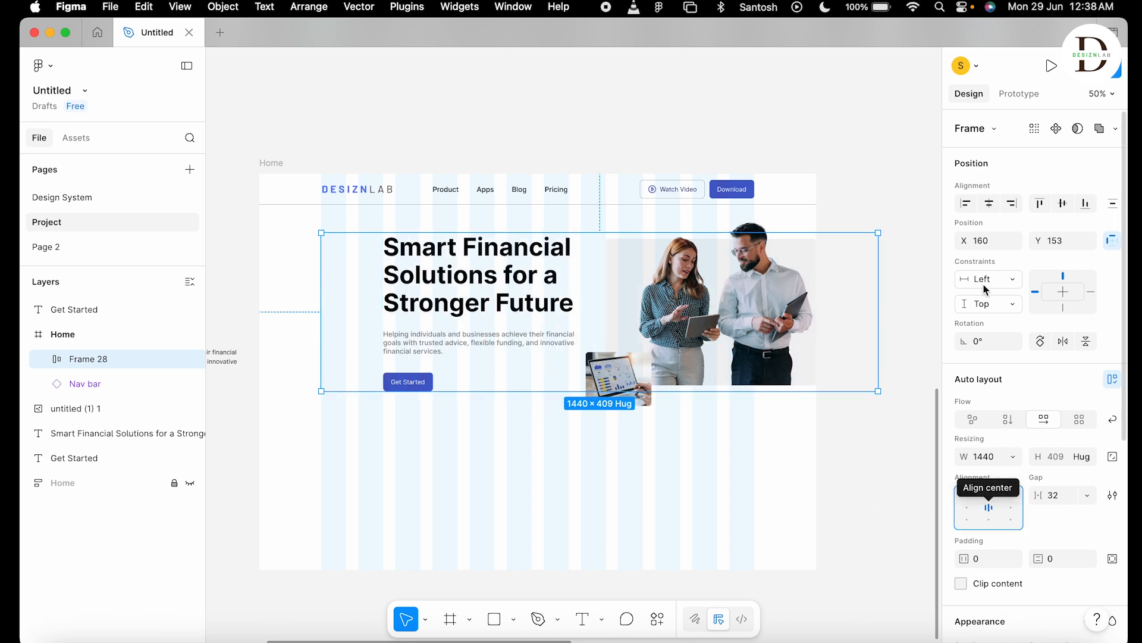
left_click(989, 203)
left_click(763, 482)
left_click(639, 269)
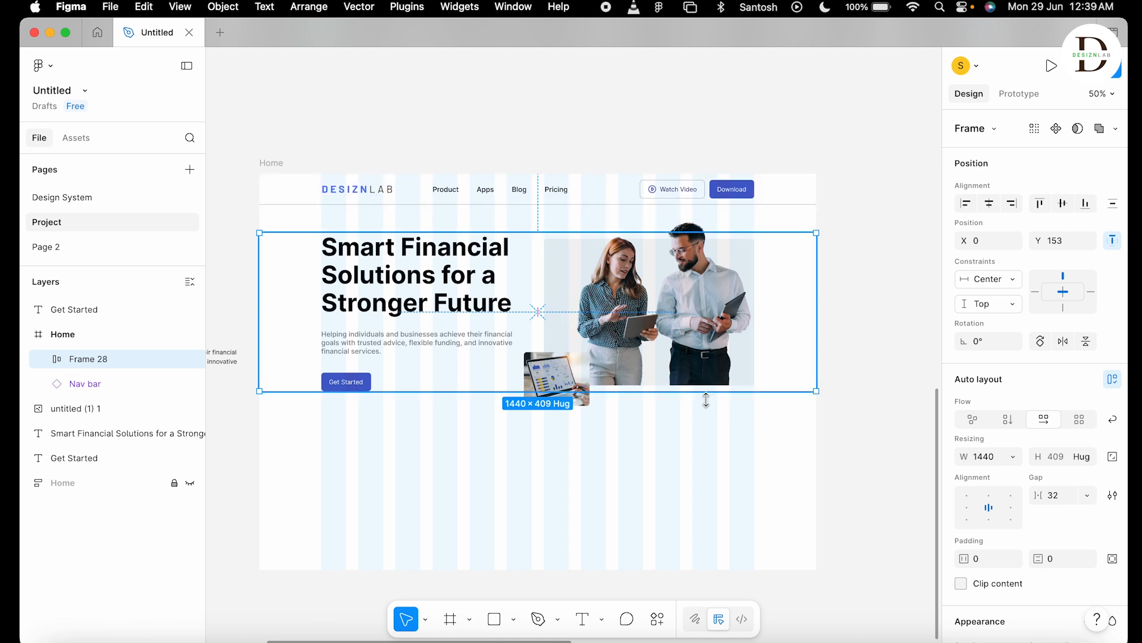
Try a gap of 0 between the hero text and image, and undo it.
left_click(1065, 499)
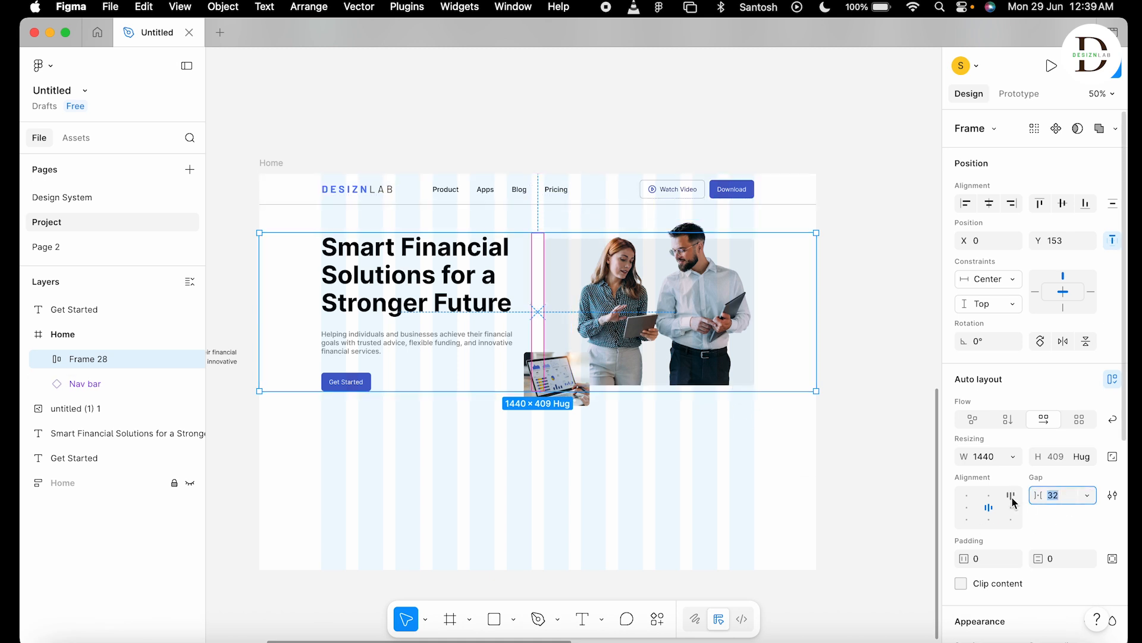
type("0")
key("Return")
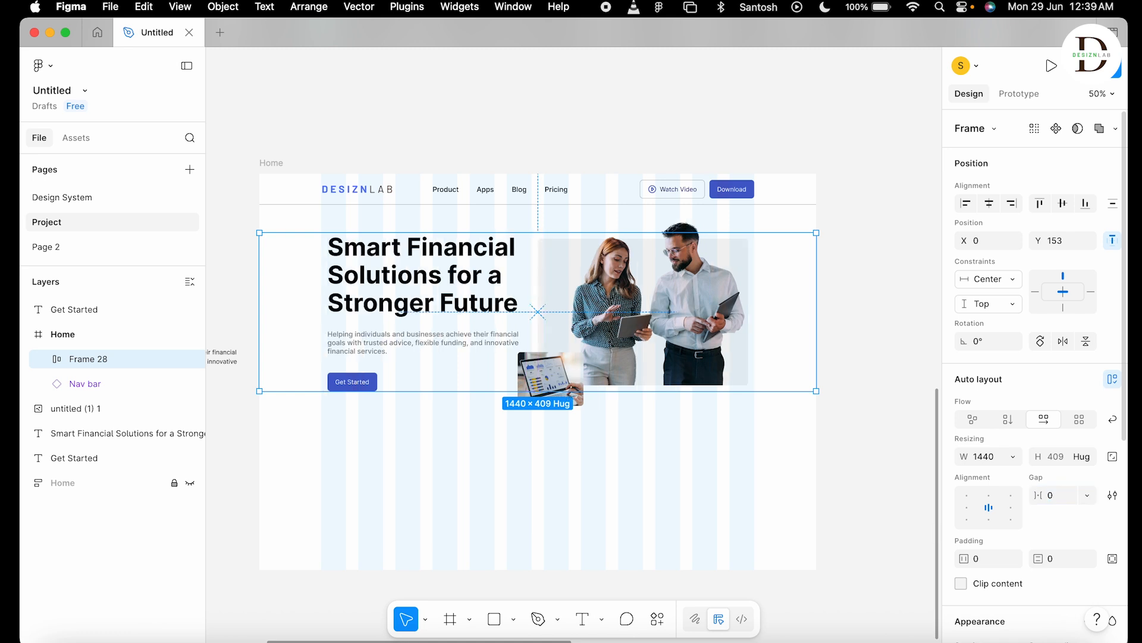
key("super+z")
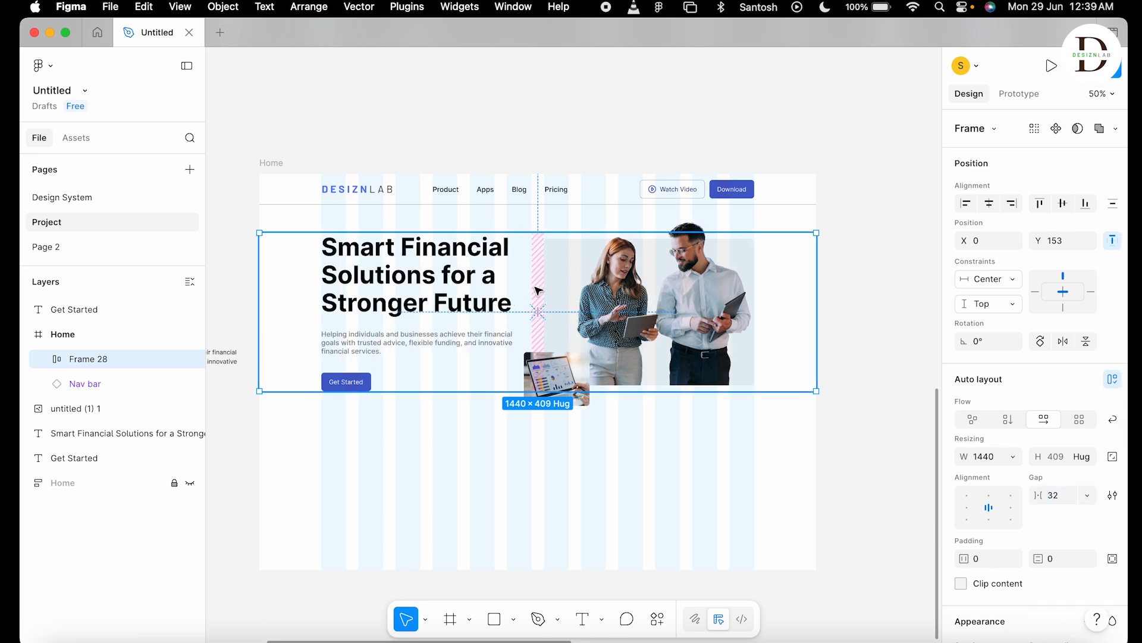
Set the hero frame's vertical padding to 64.
left_click(1038, 558)
type("6")
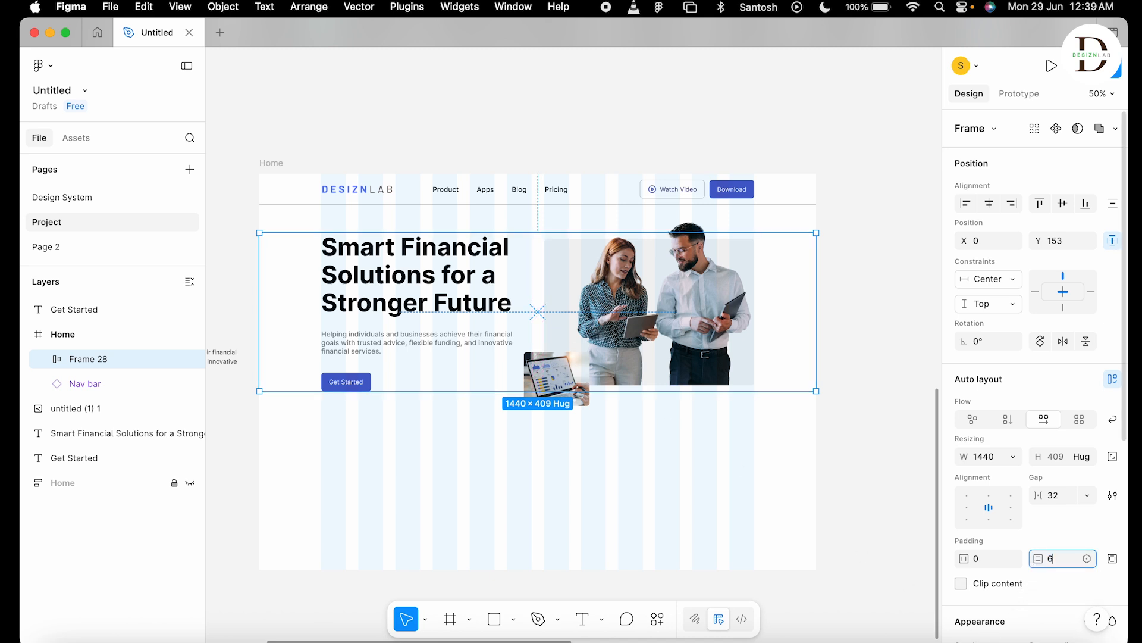
type("4")
key("Return")
left_click(848, 515)
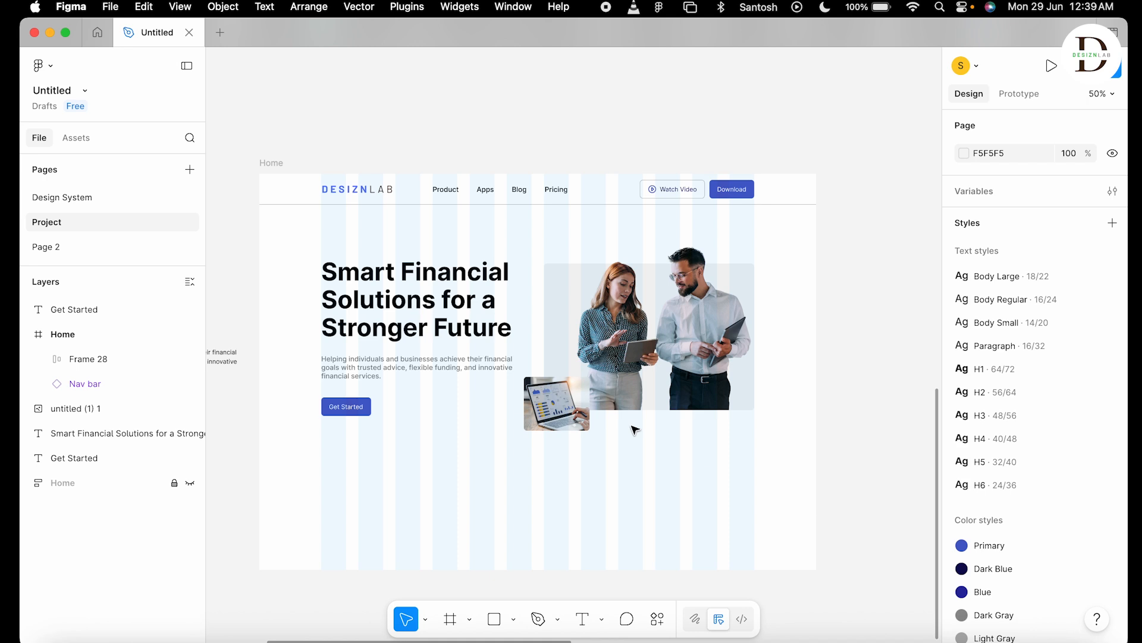
Move the hero frame up to Y 80, directly beneath the nav bar.
left_click(641, 388)
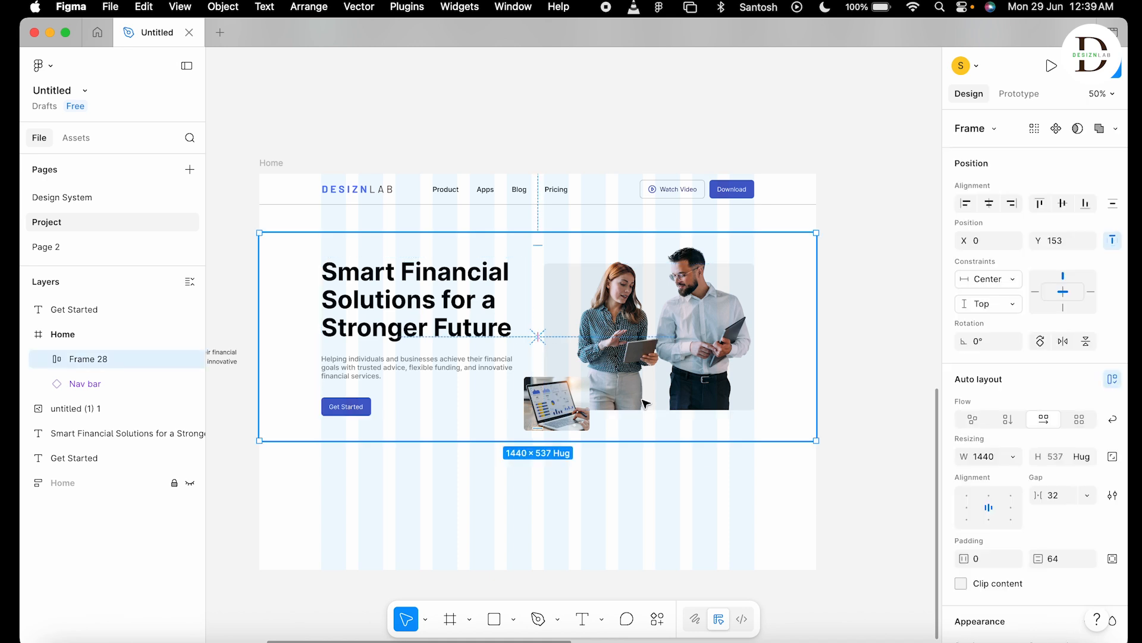
left_click(680, 459)
left_click(653, 386)
left_click_drag(666, 410, 667, 381)
left_click(863, 392)
left_click(752, 333)
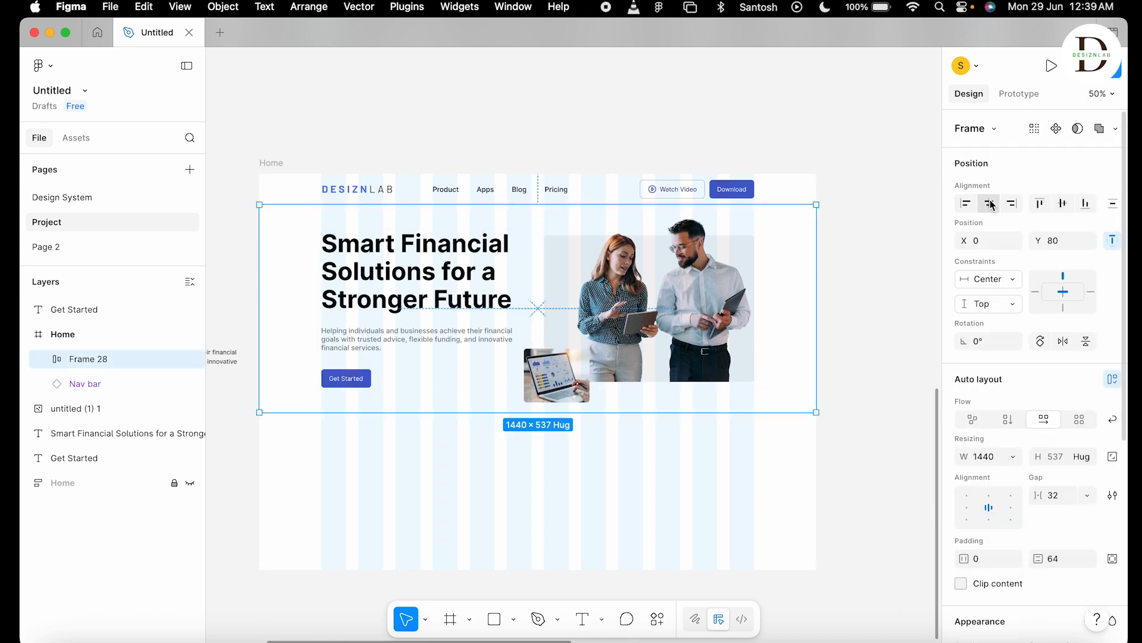
left_click(887, 202)
left_click(736, 273)
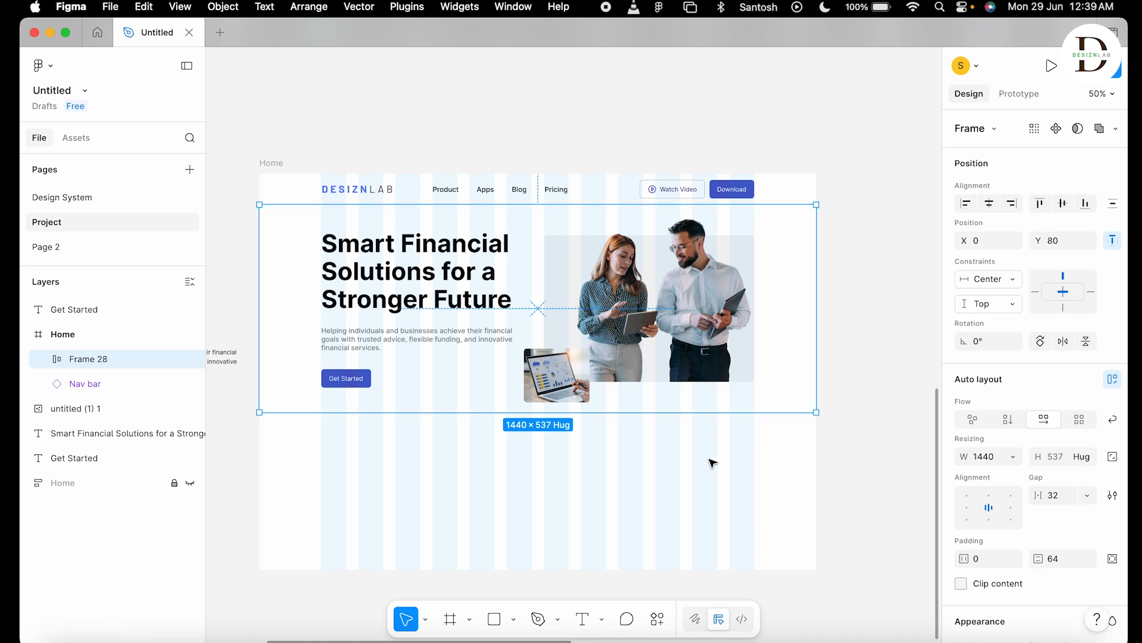
left_click(745, 510)
left_click(684, 388)
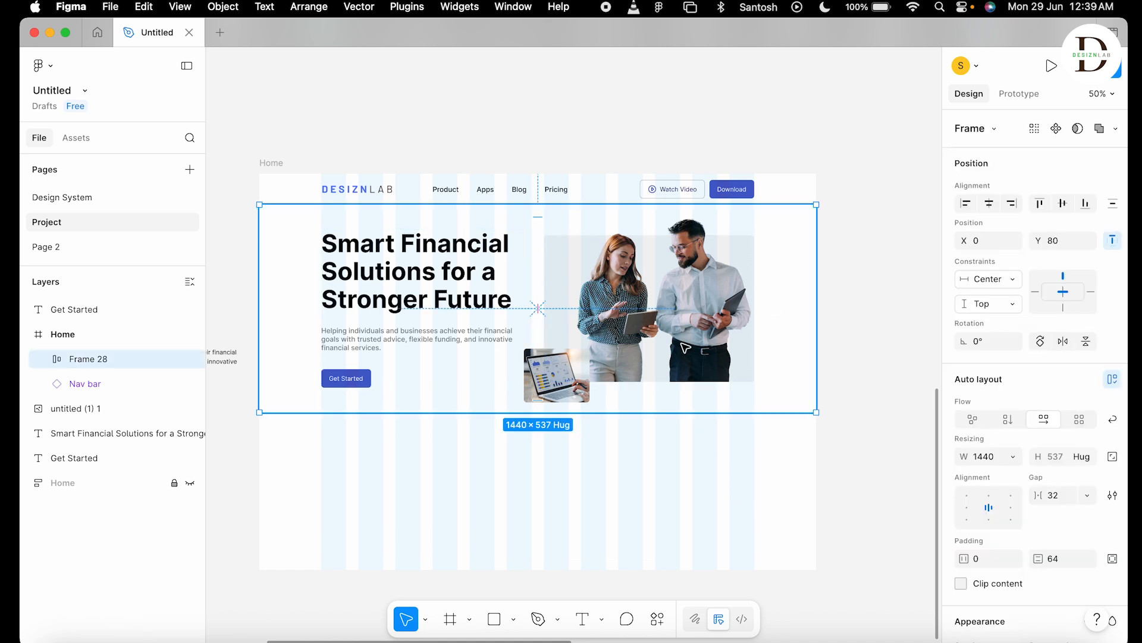
left_click(858, 469)
left_click(703, 291)
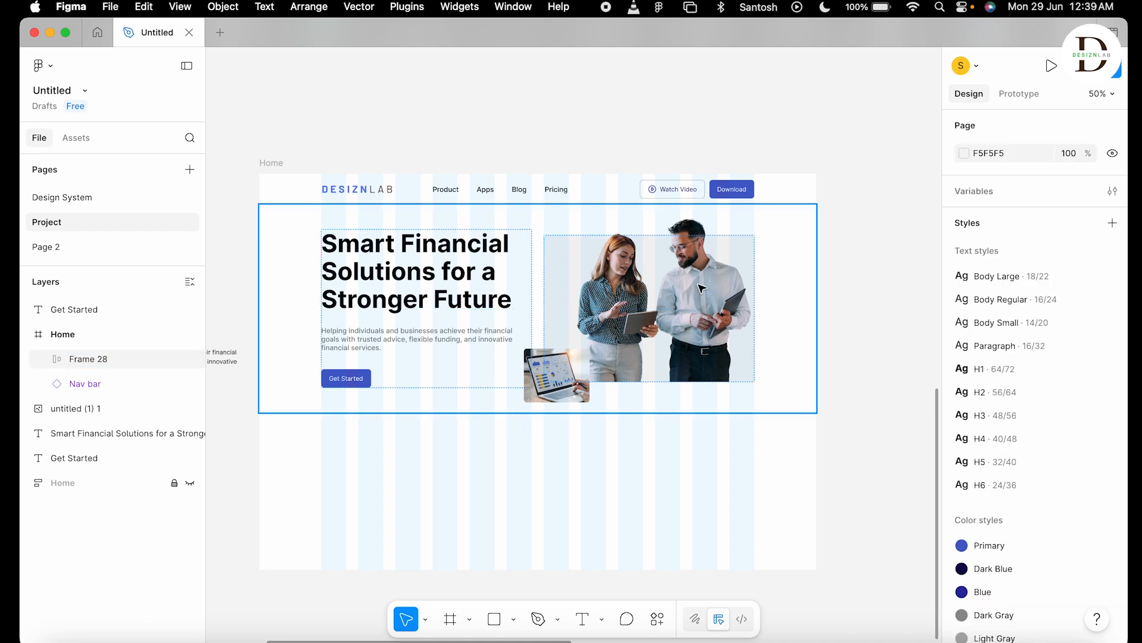
left_click(789, 476)
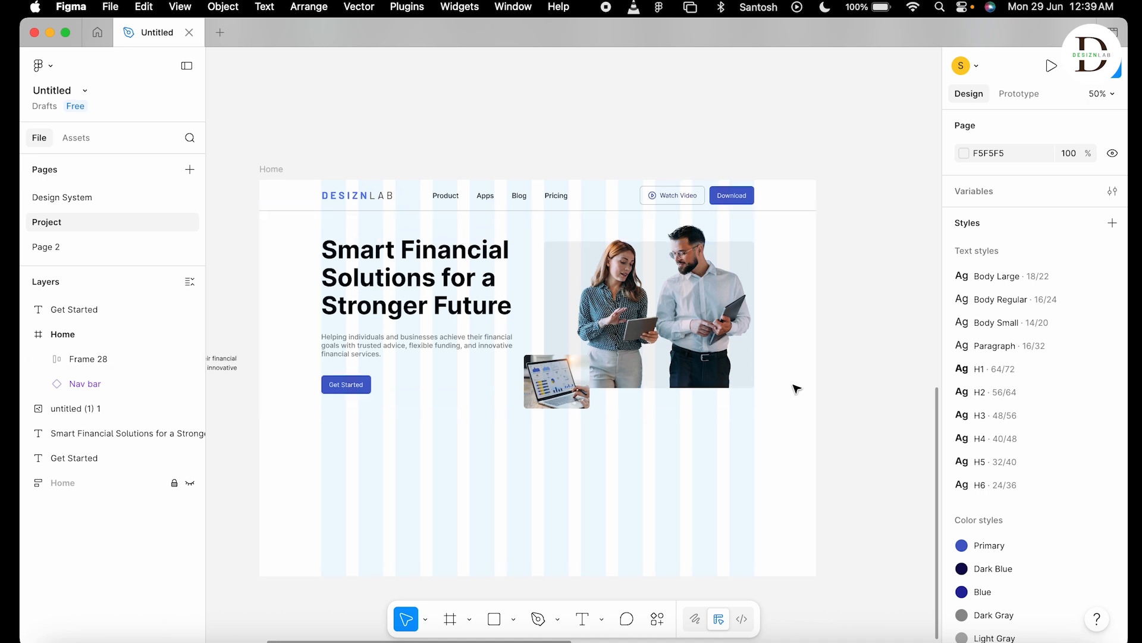
Examine the Home wireframe for the section below the hero and return to the Home design.
scroll(796, 388, "up", 10)
scroll(796, 388, "up", 2)
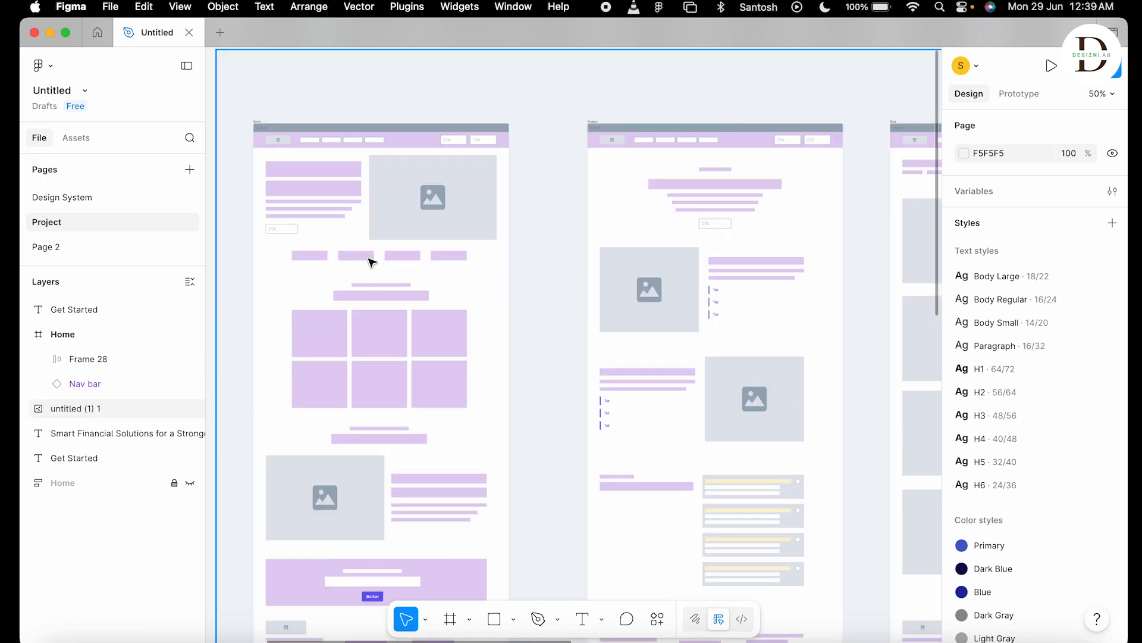
scroll(402, 497, "down", 10)
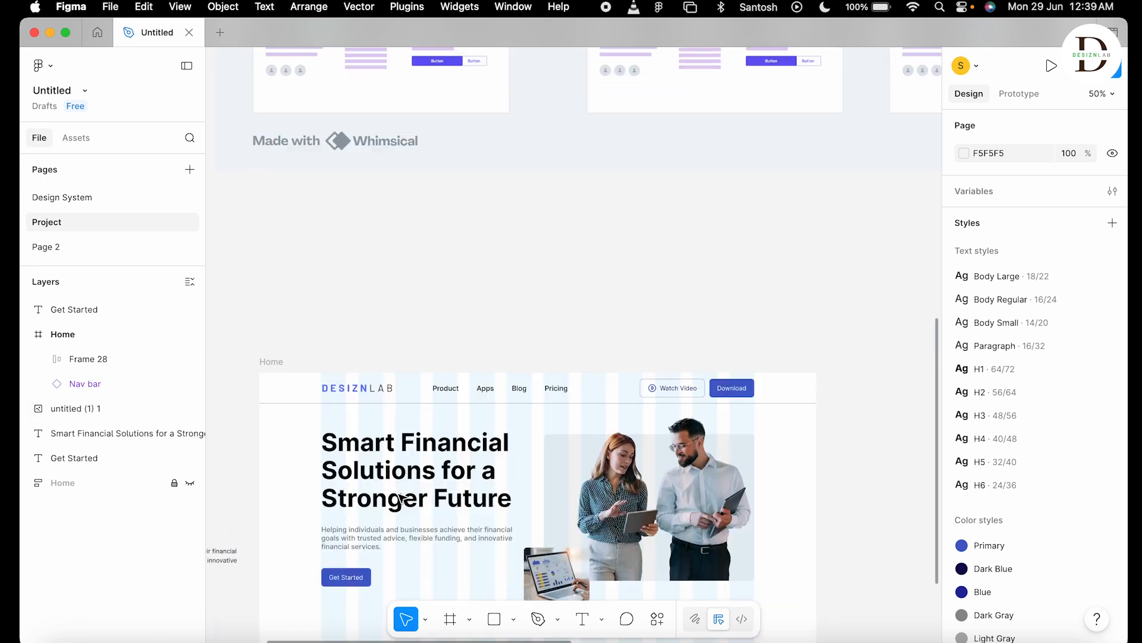
scroll(402, 497, "up", 2)
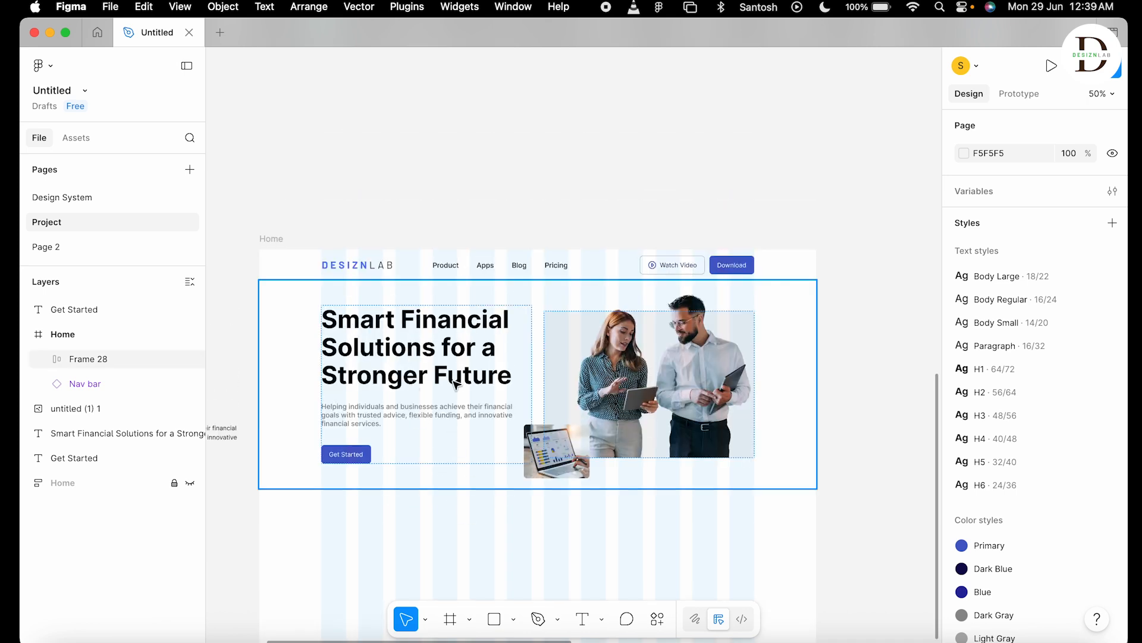
left_click(454, 416)
left_click(274, 238)
left_click(503, 196)
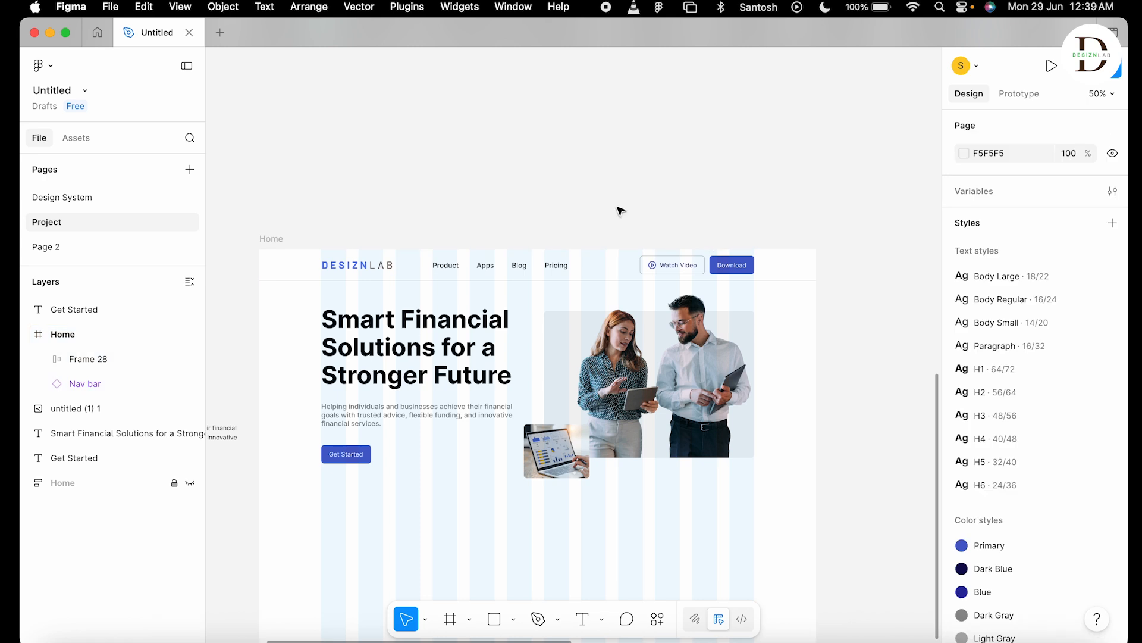